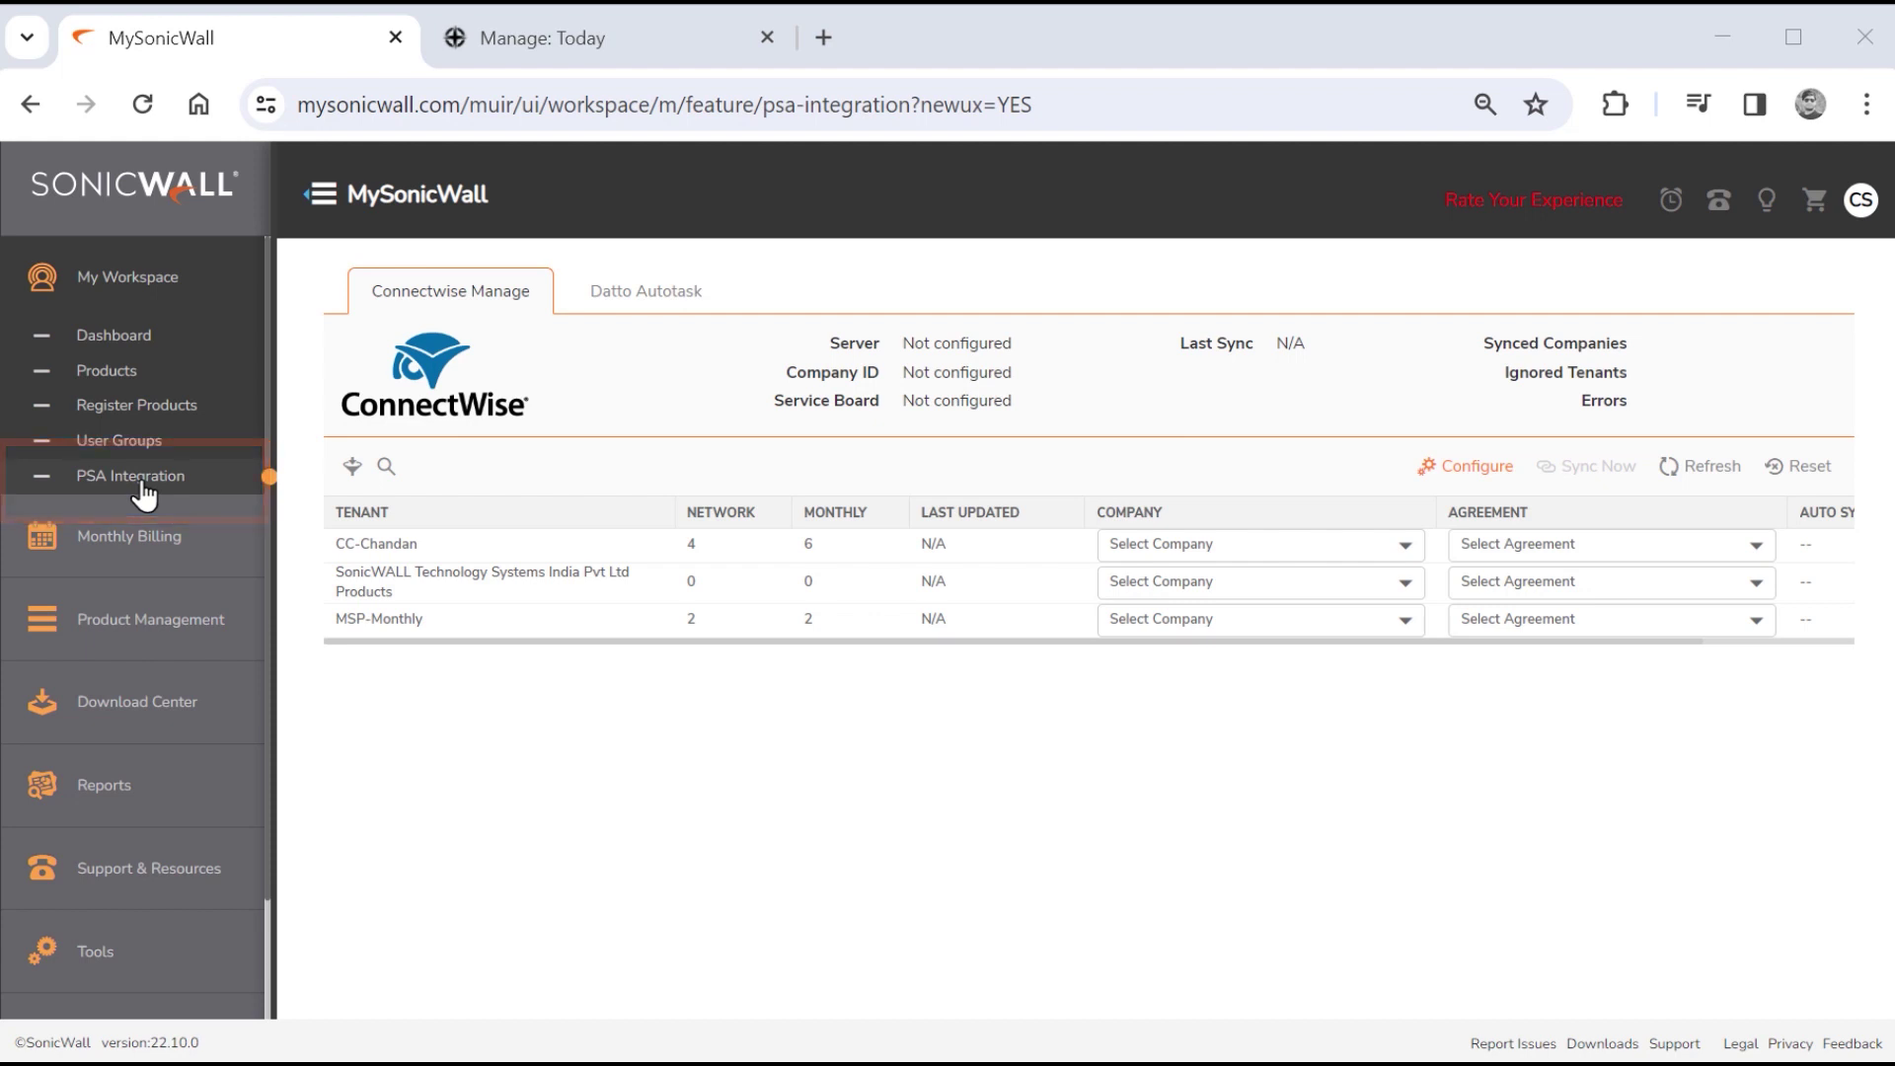
# Enter ConnectWise server staging.connectwisedev.com, the company ID, and the API public and private keys.
pyautogui.click(1472, 474)
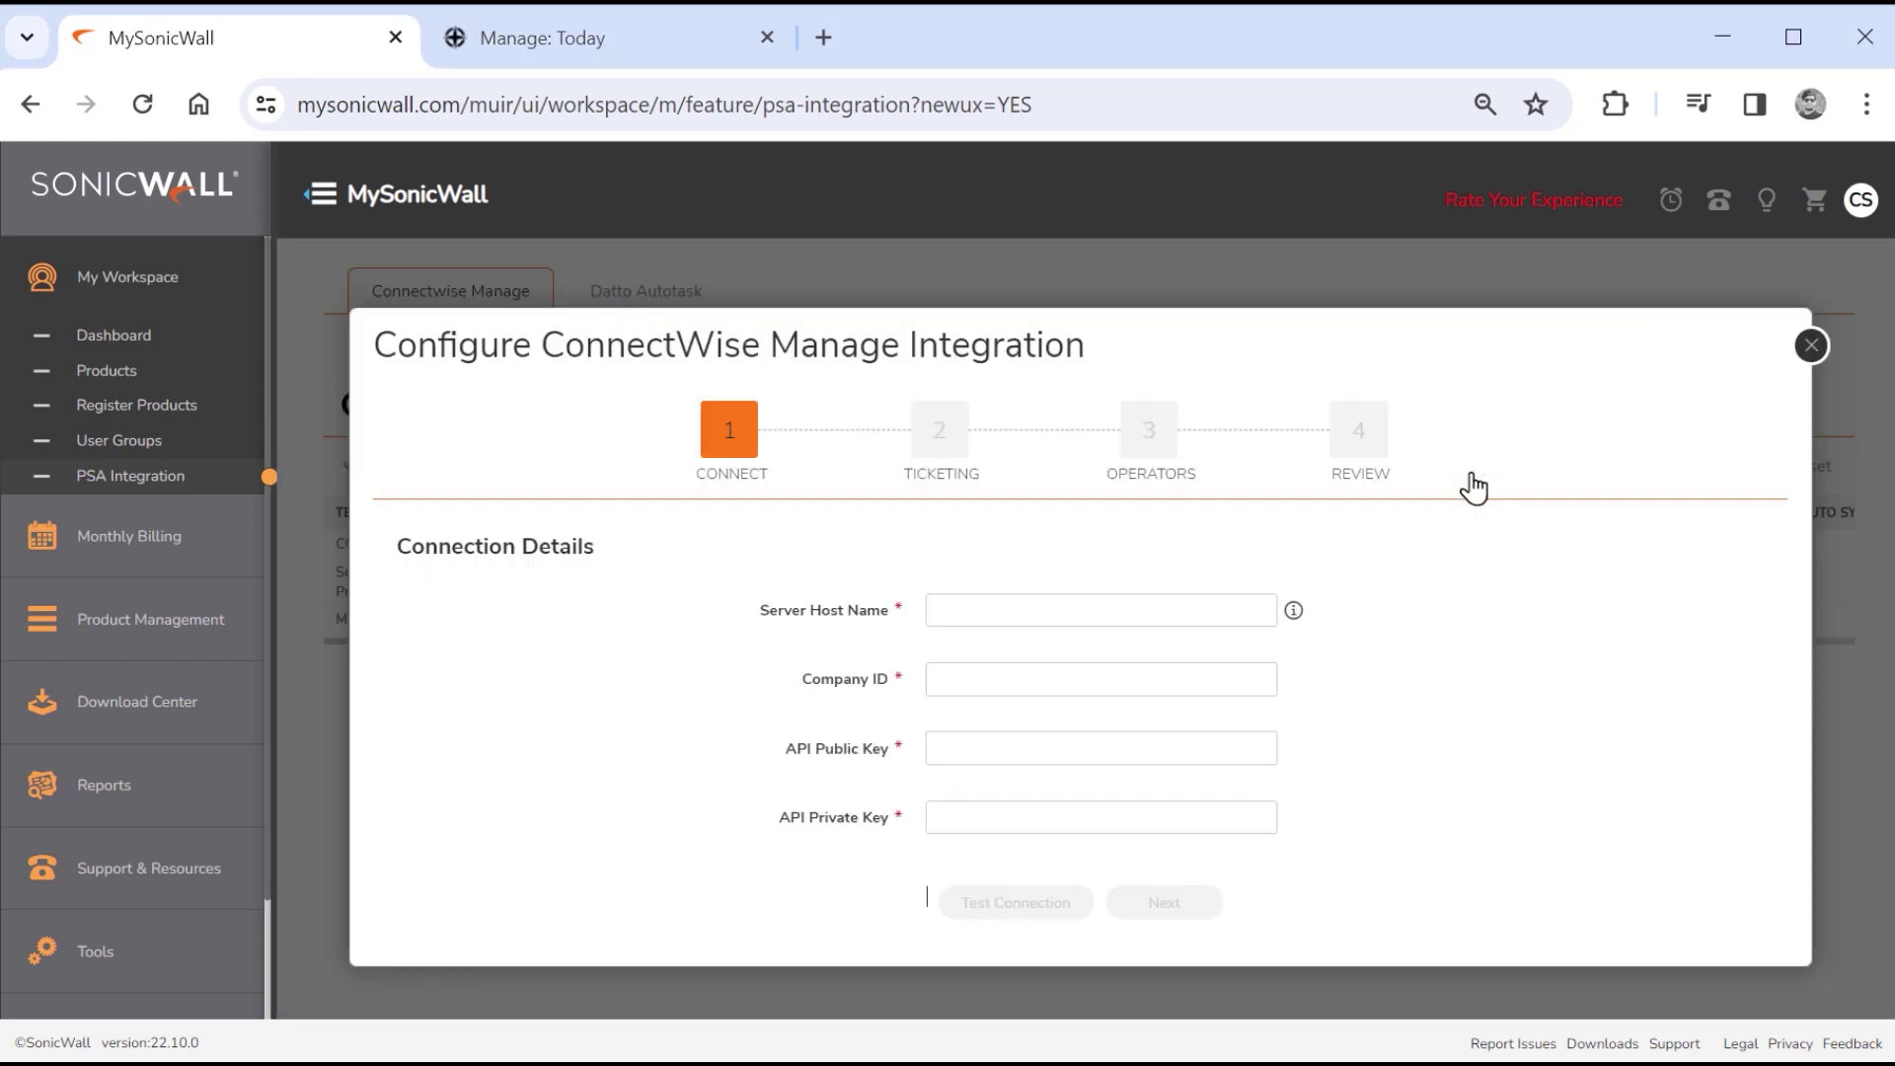
pyautogui.click(1053, 619)
pyautogui.press('Tab')
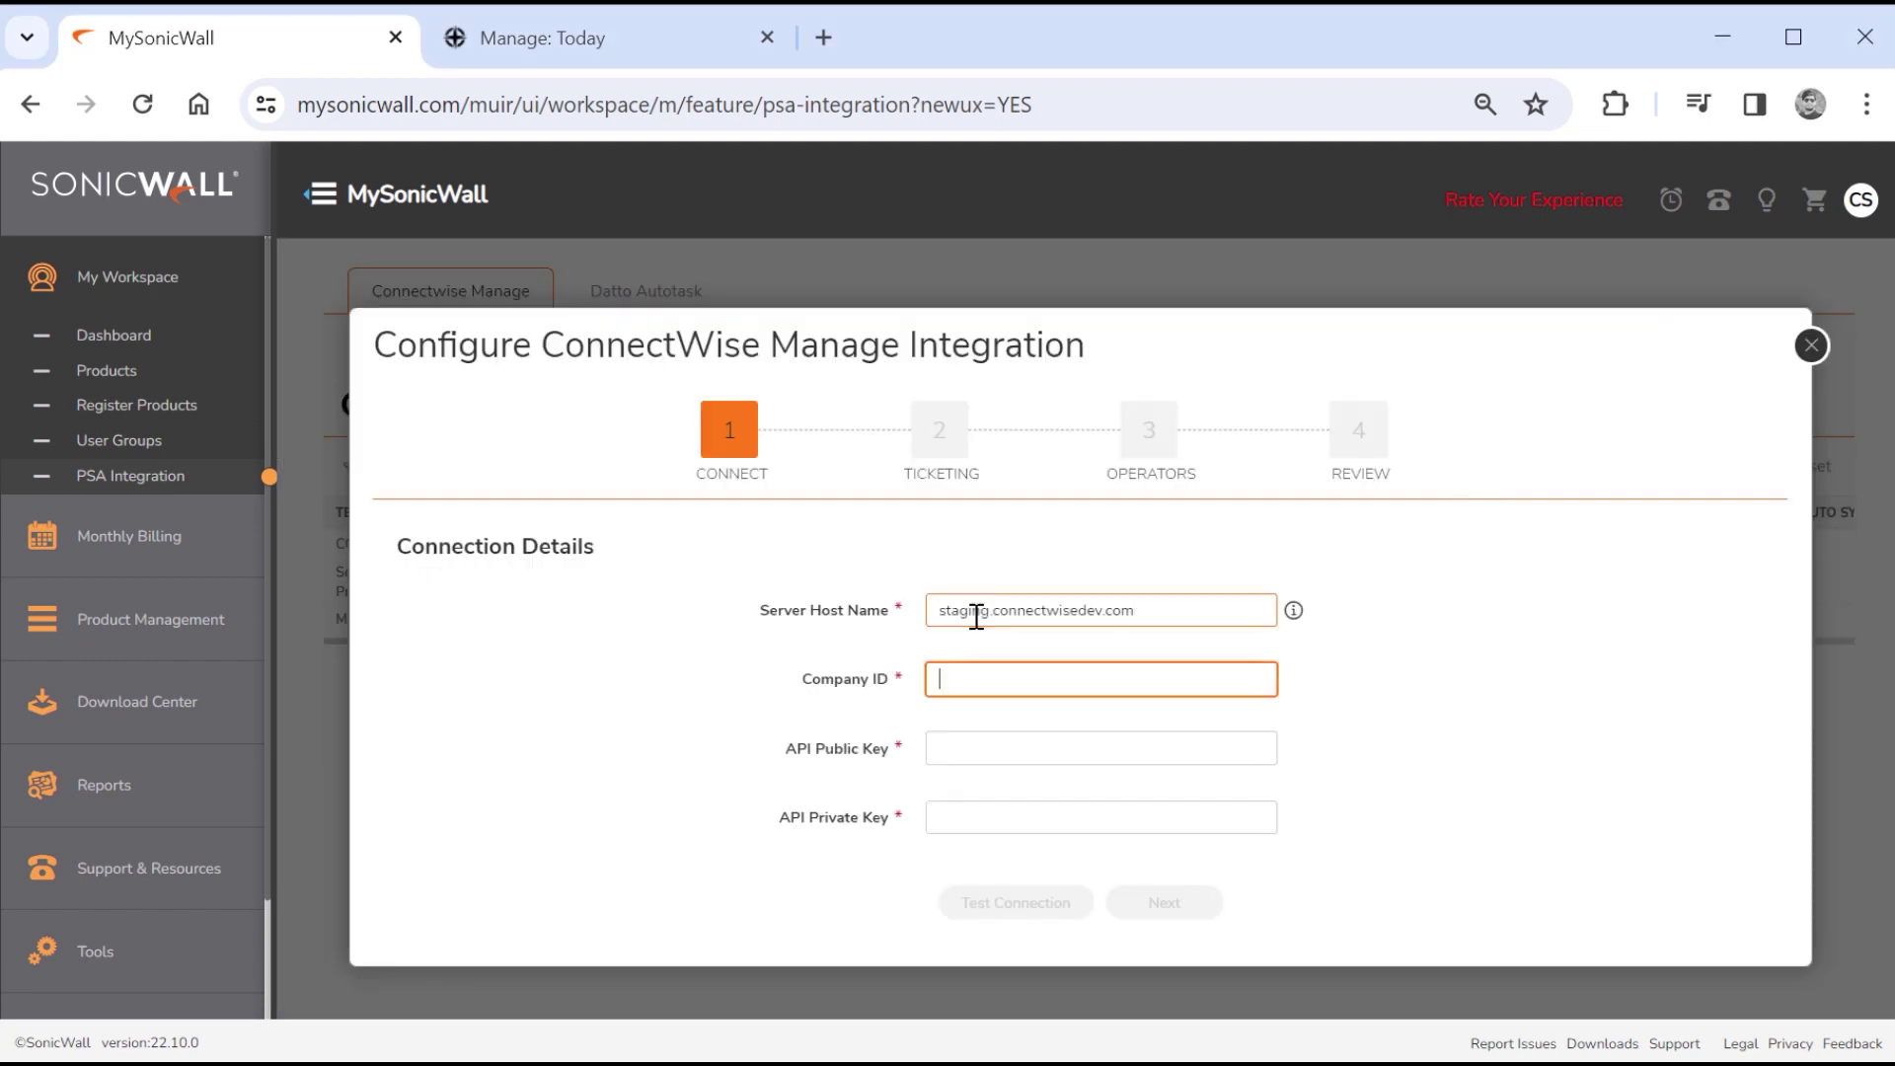
pyautogui.press('Tab')
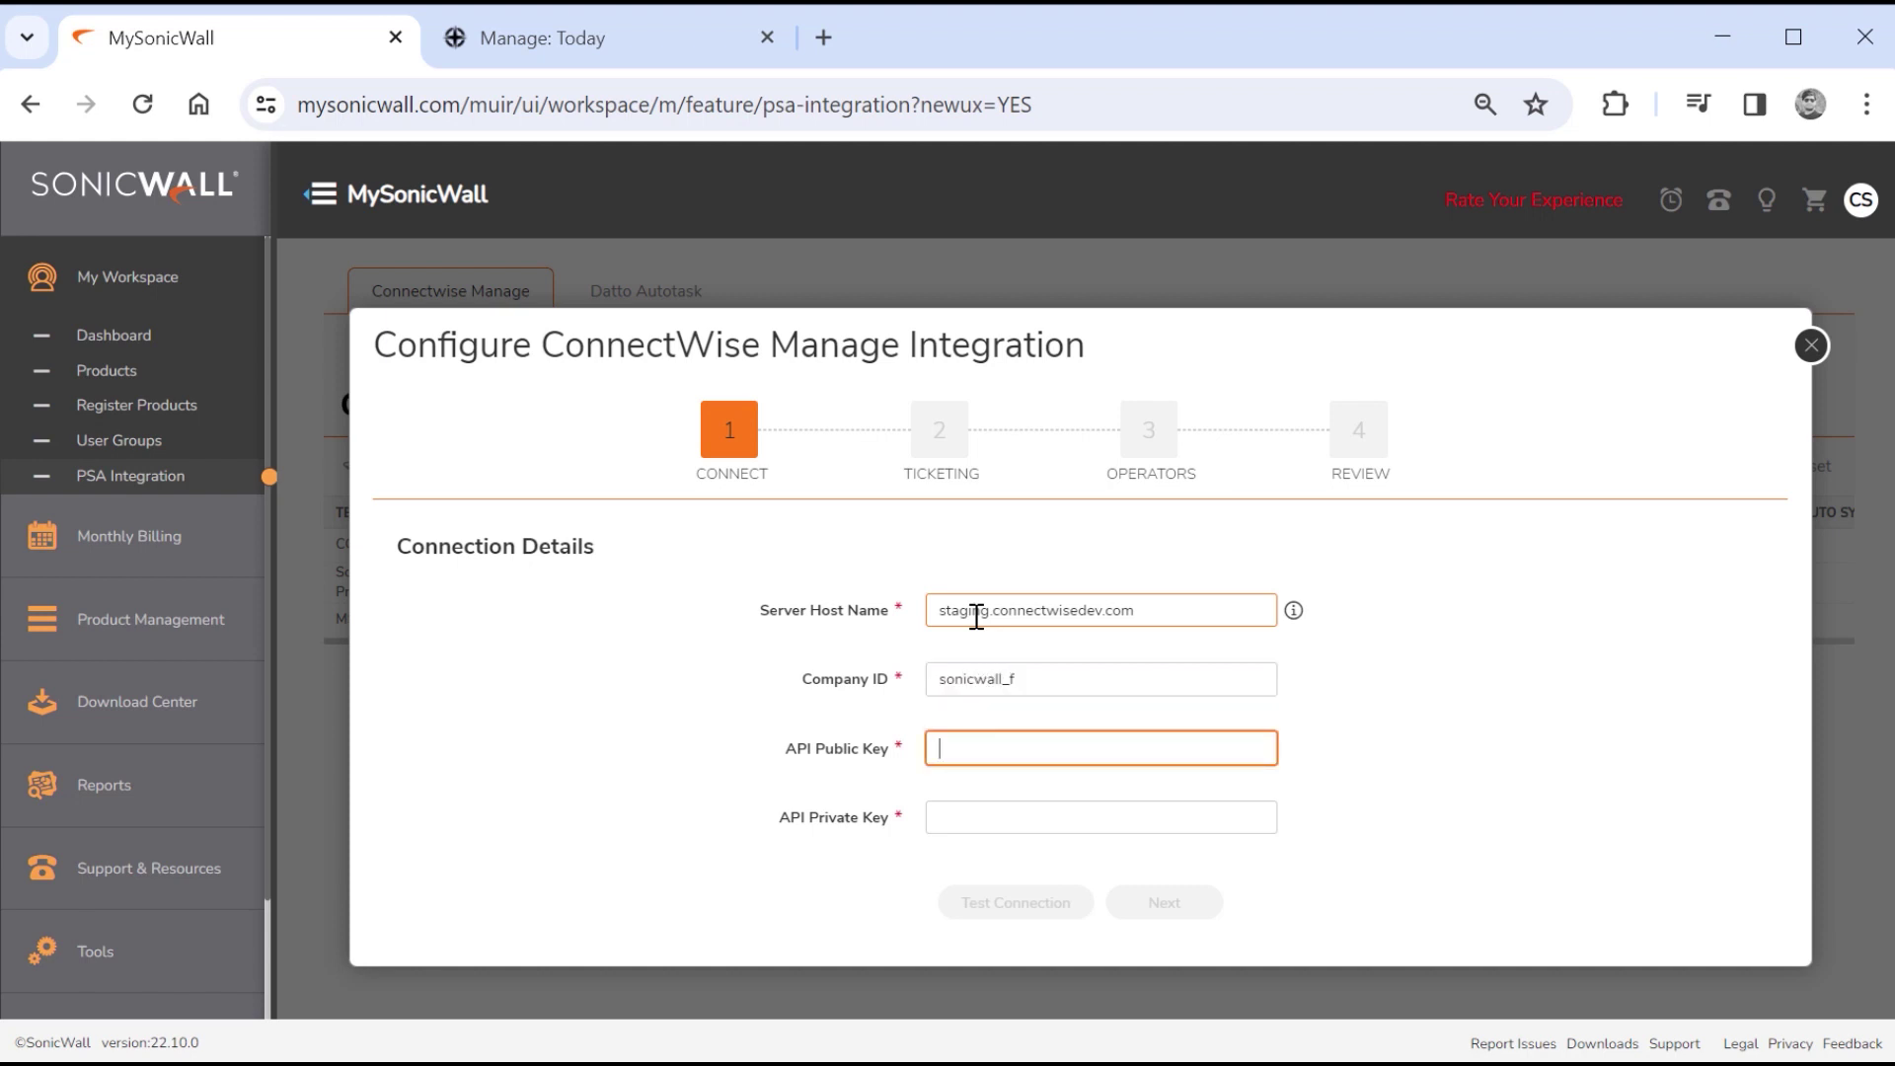
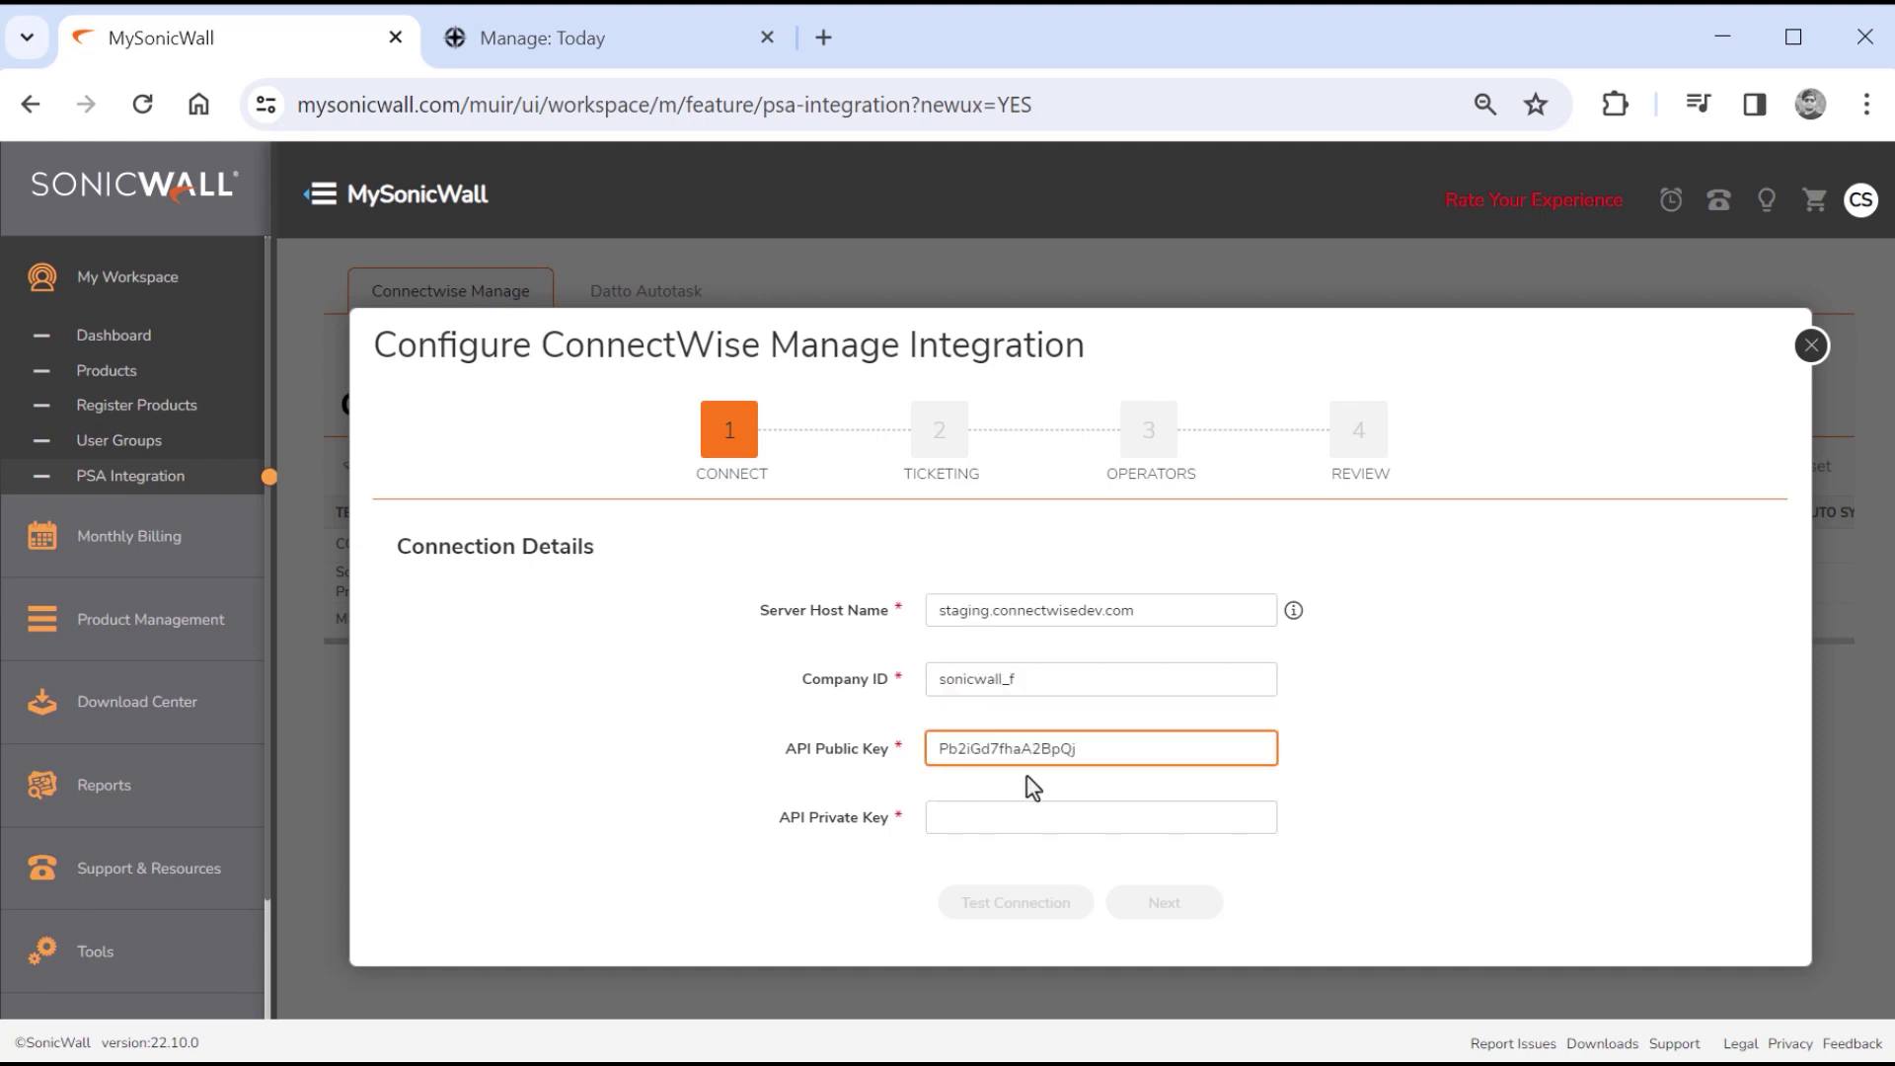
pyautogui.press('Tab')
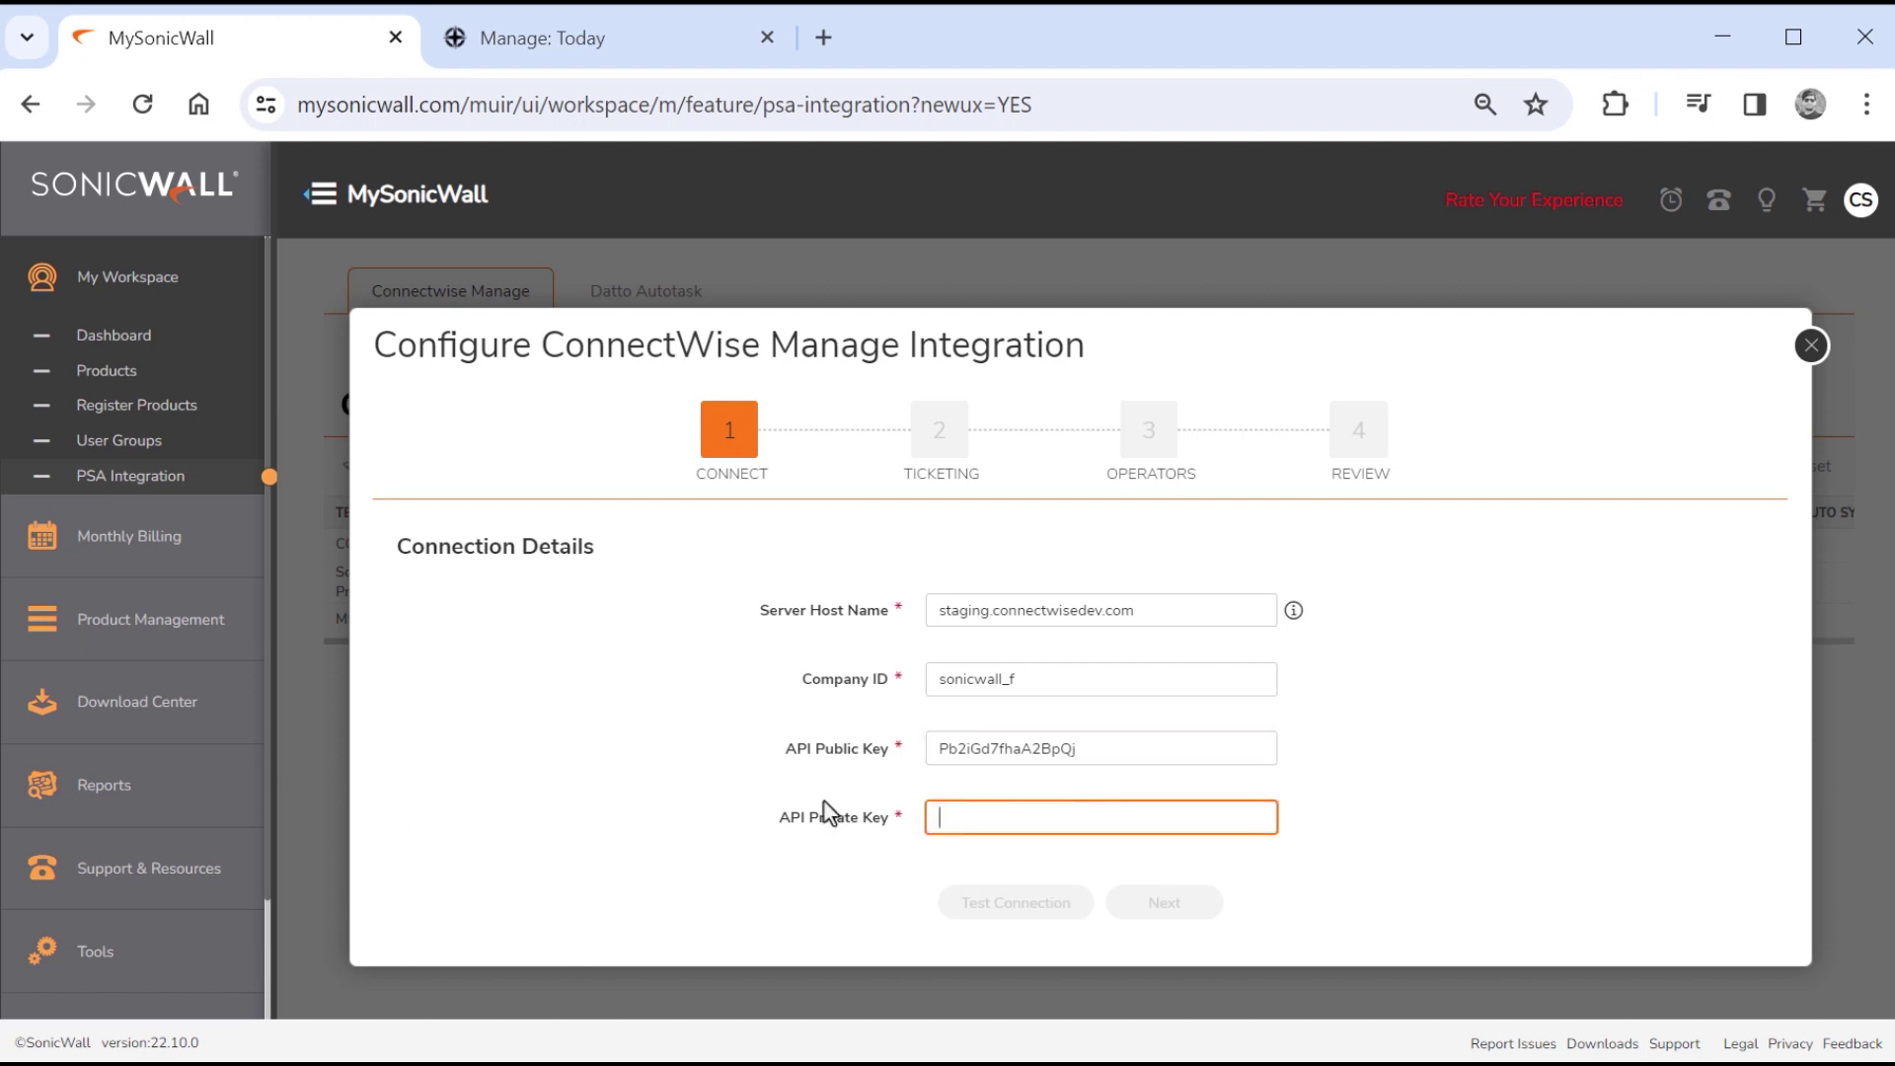
pyautogui.hotkey('ctrl', 'v')
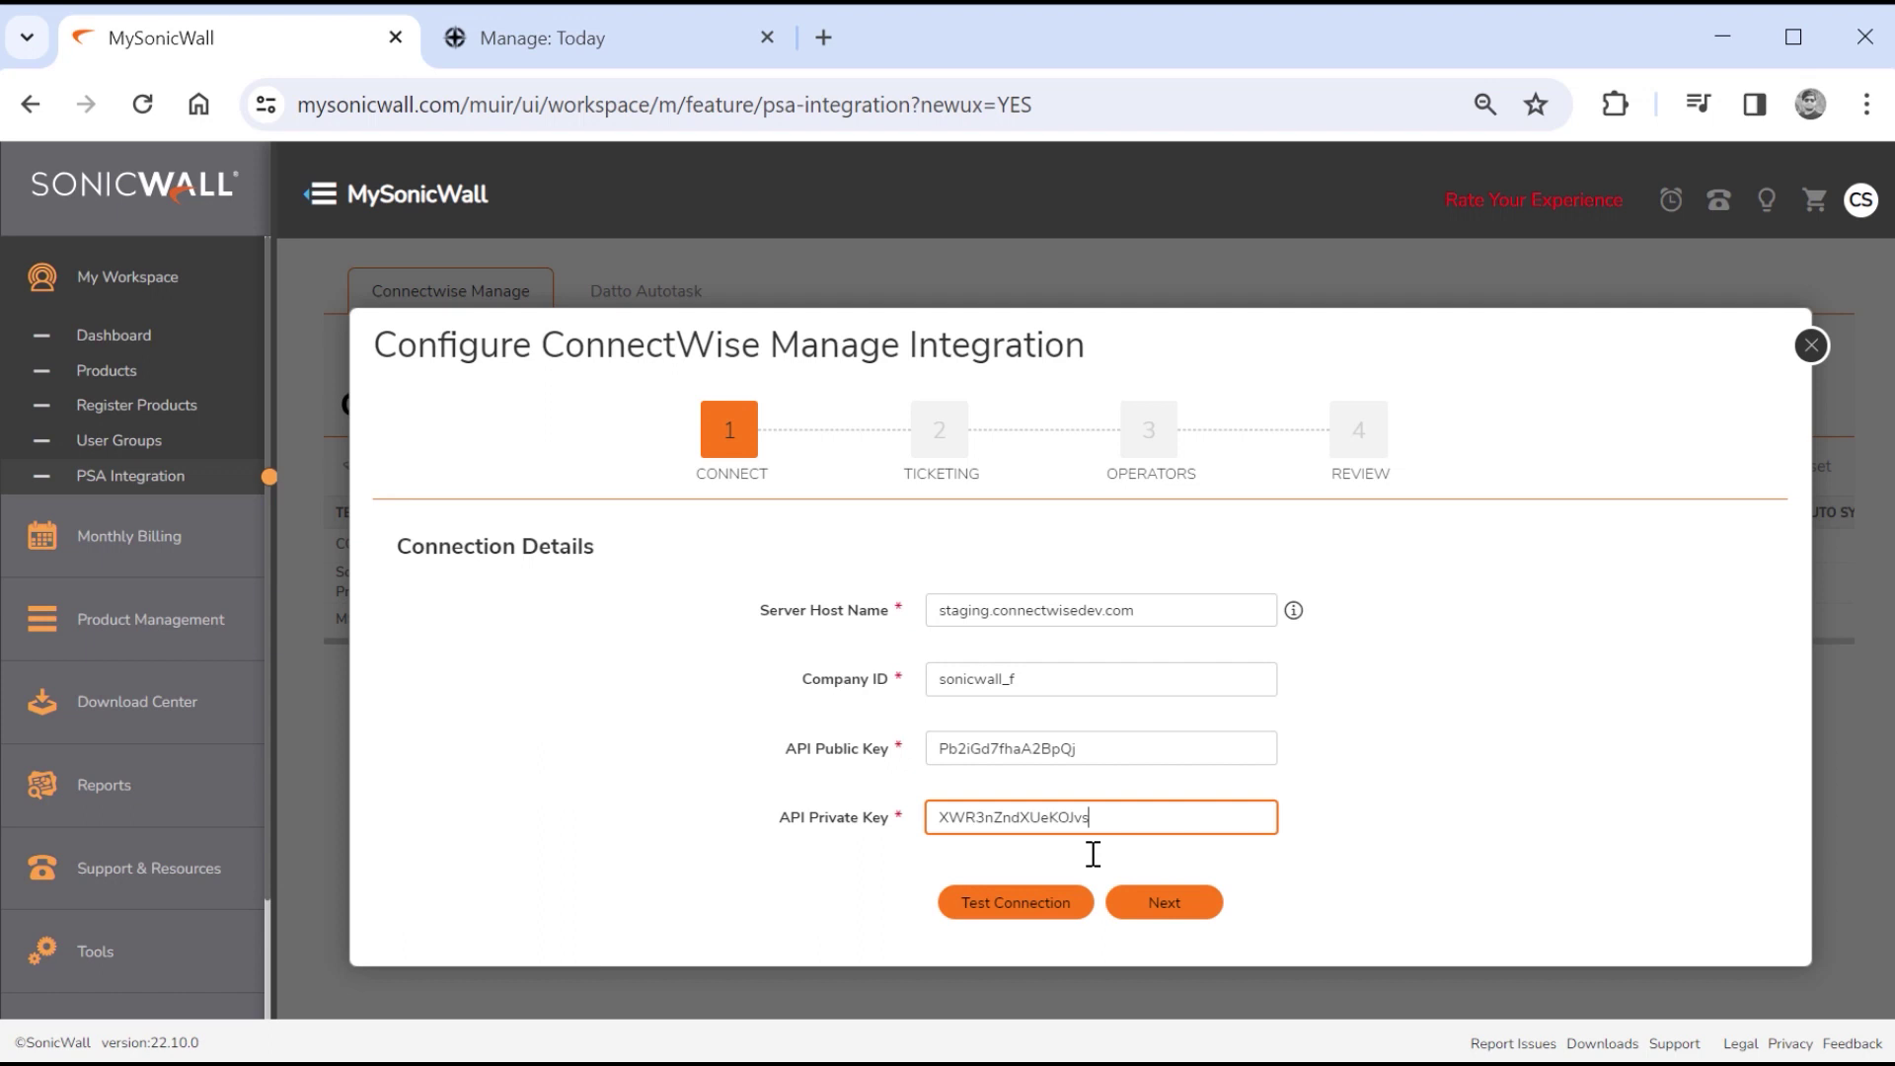
# Test the ConnectWise connection, confirm it succeeds, and move on to Ticketing Configuration.
pyautogui.click(1003, 905)
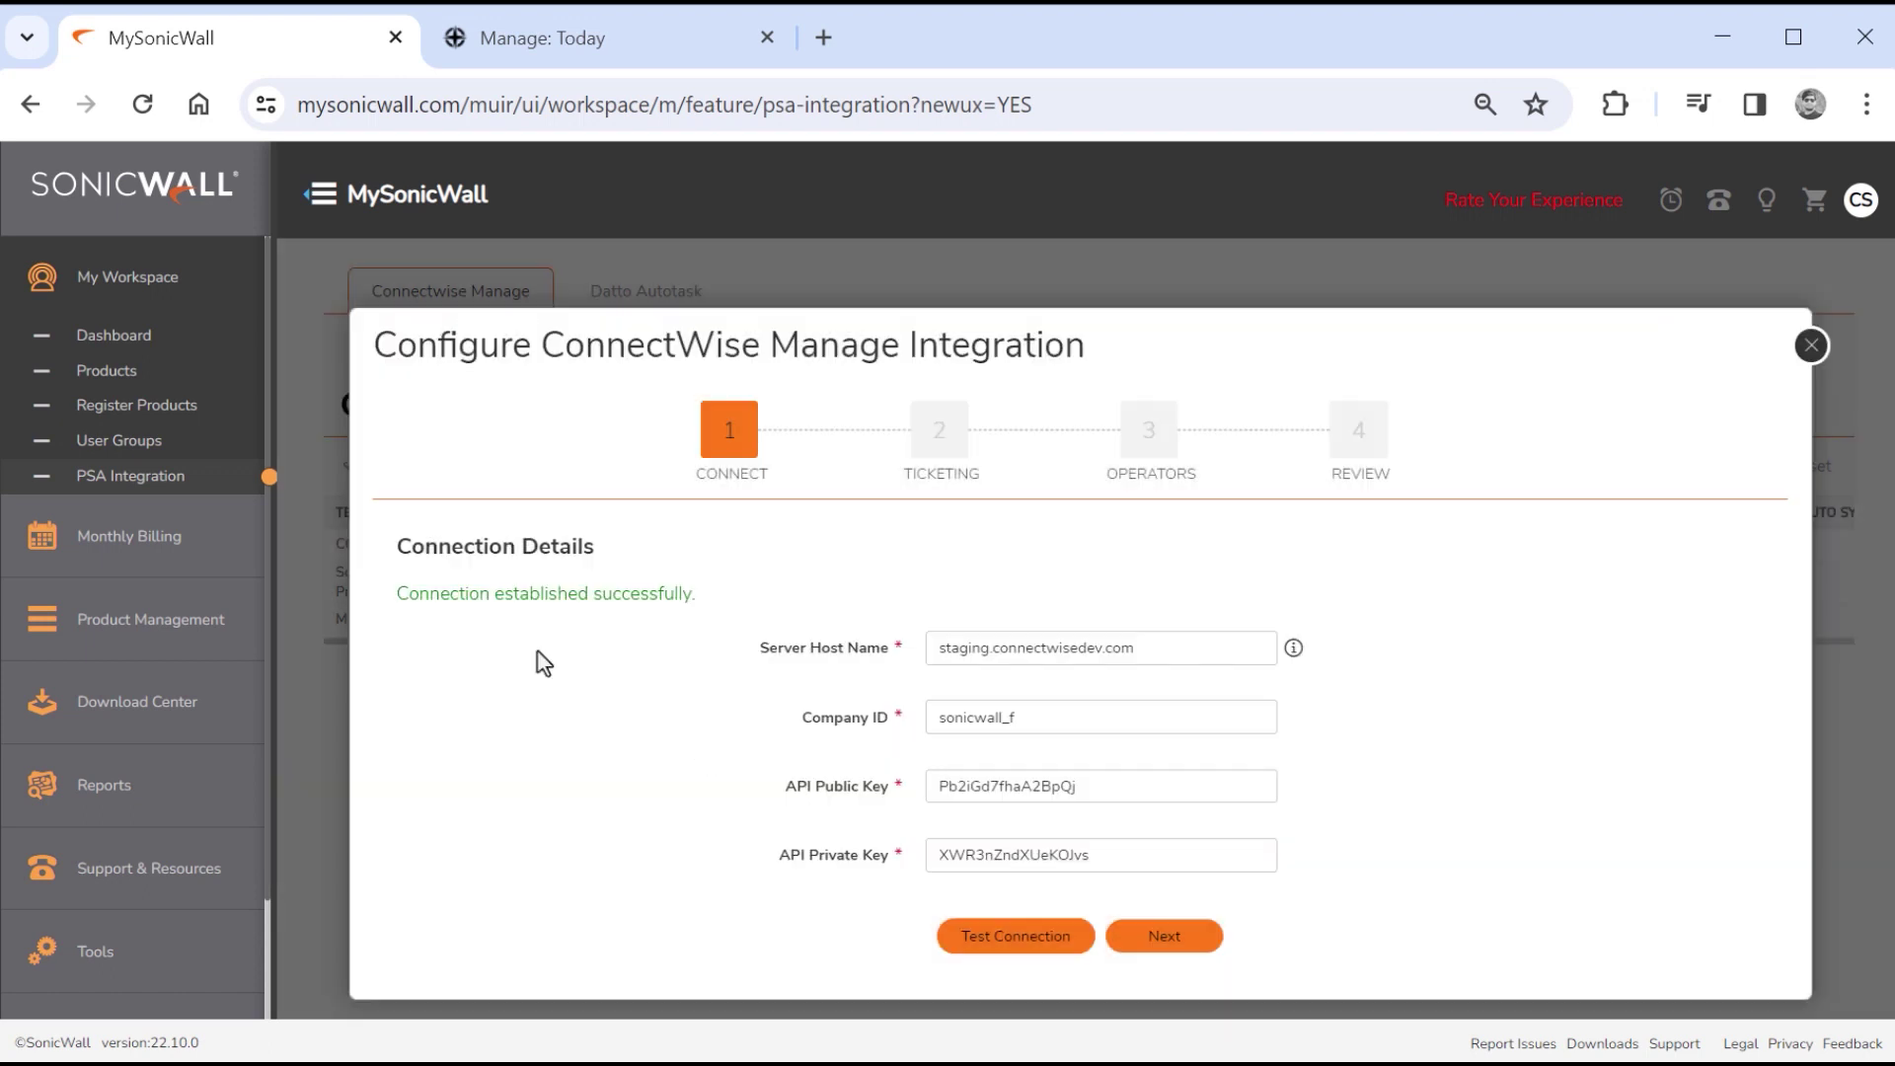
pyautogui.tripleClick(530, 588)
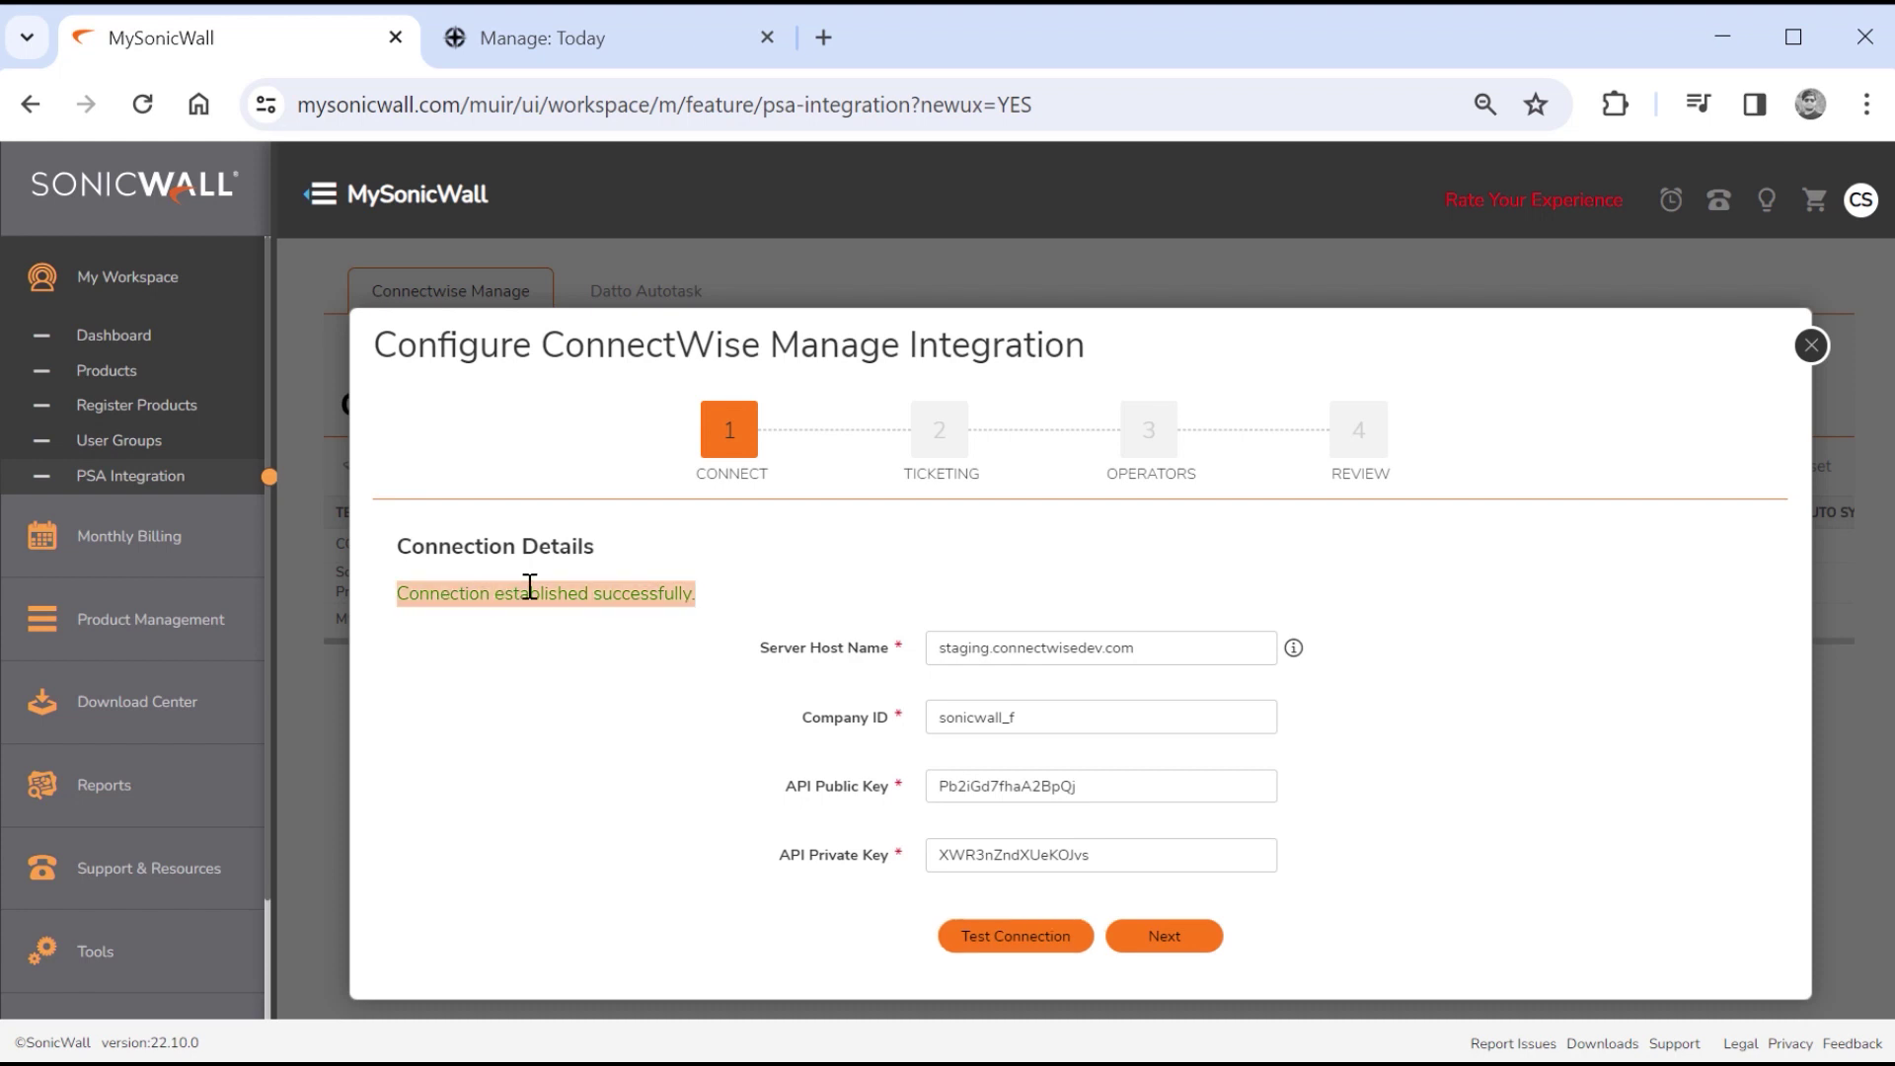
pyautogui.click(570, 626)
pyautogui.click(1165, 938)
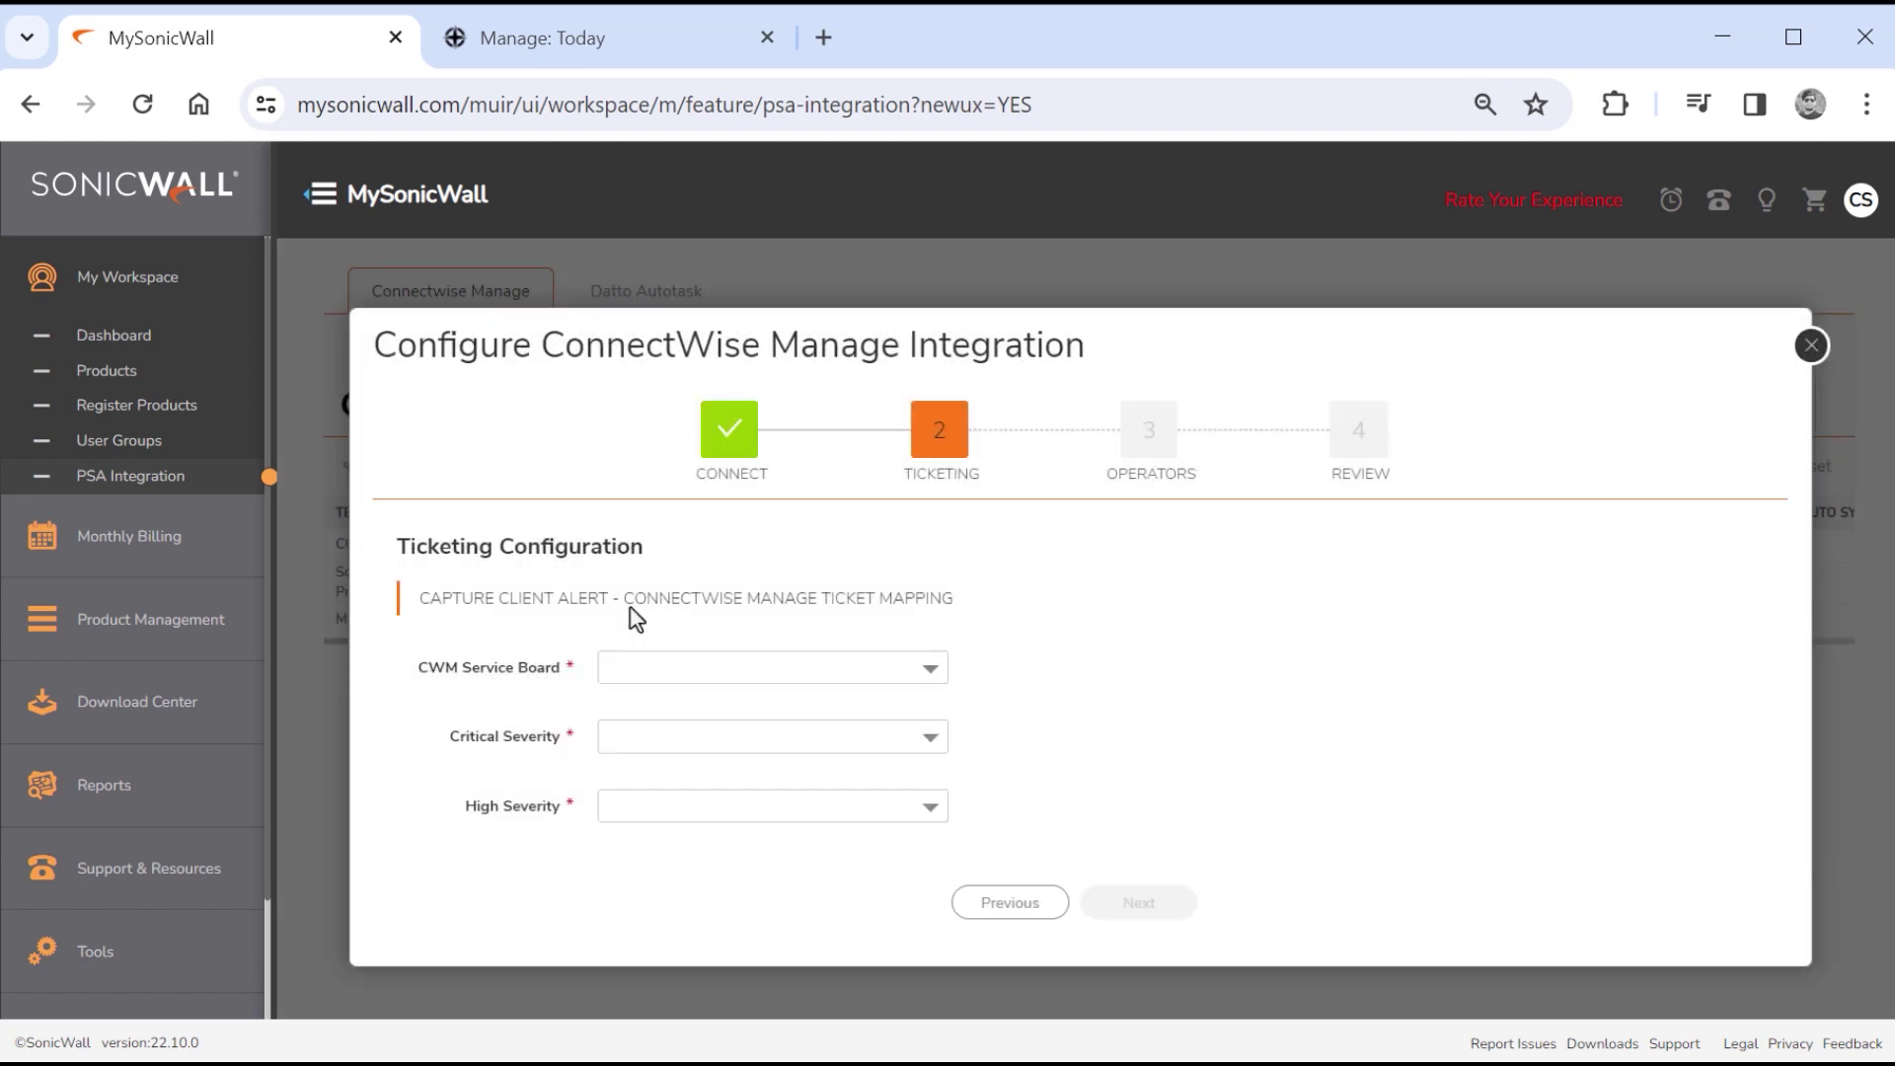
# Use SonicWall Board with Critical as Priority 1 - Emergency Response and High as Priority 2 - Quick Response.
pyautogui.tripleClick(564, 597)
pyautogui.click(1129, 604)
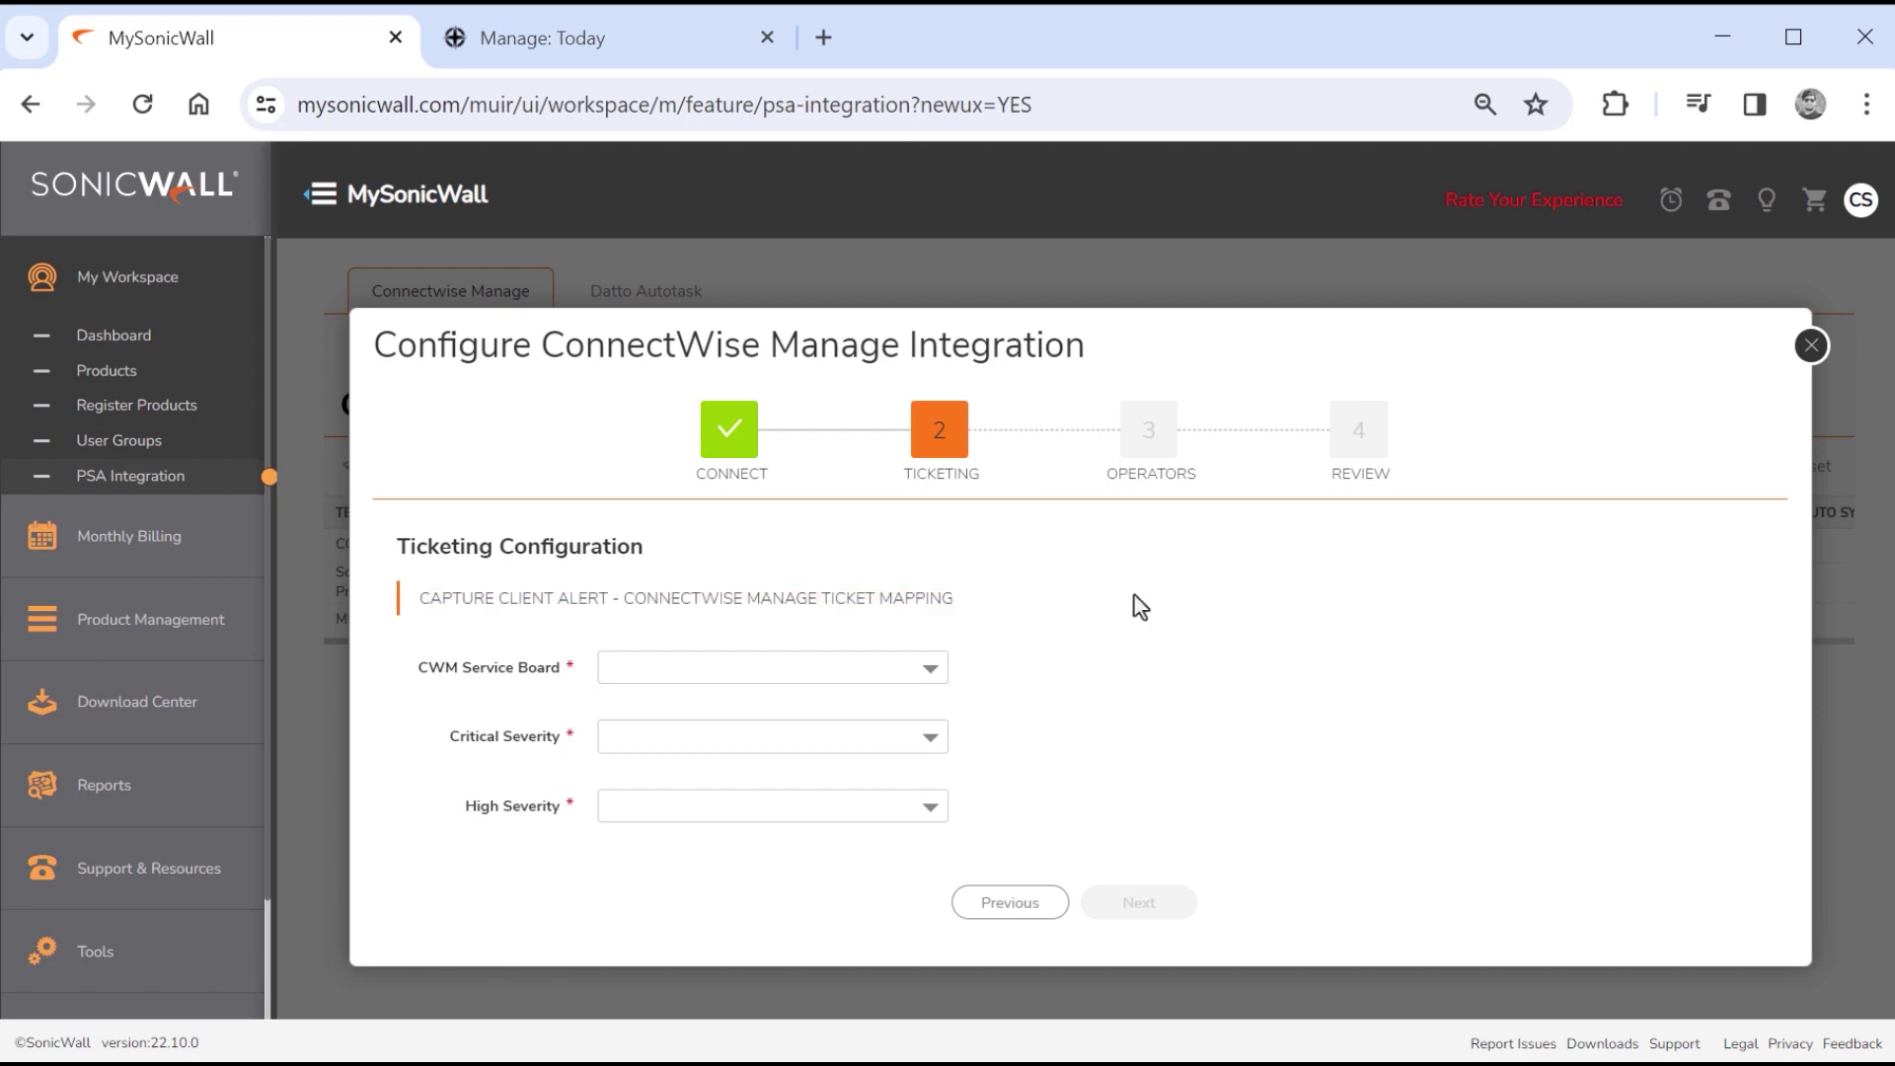
pyautogui.click(927, 690)
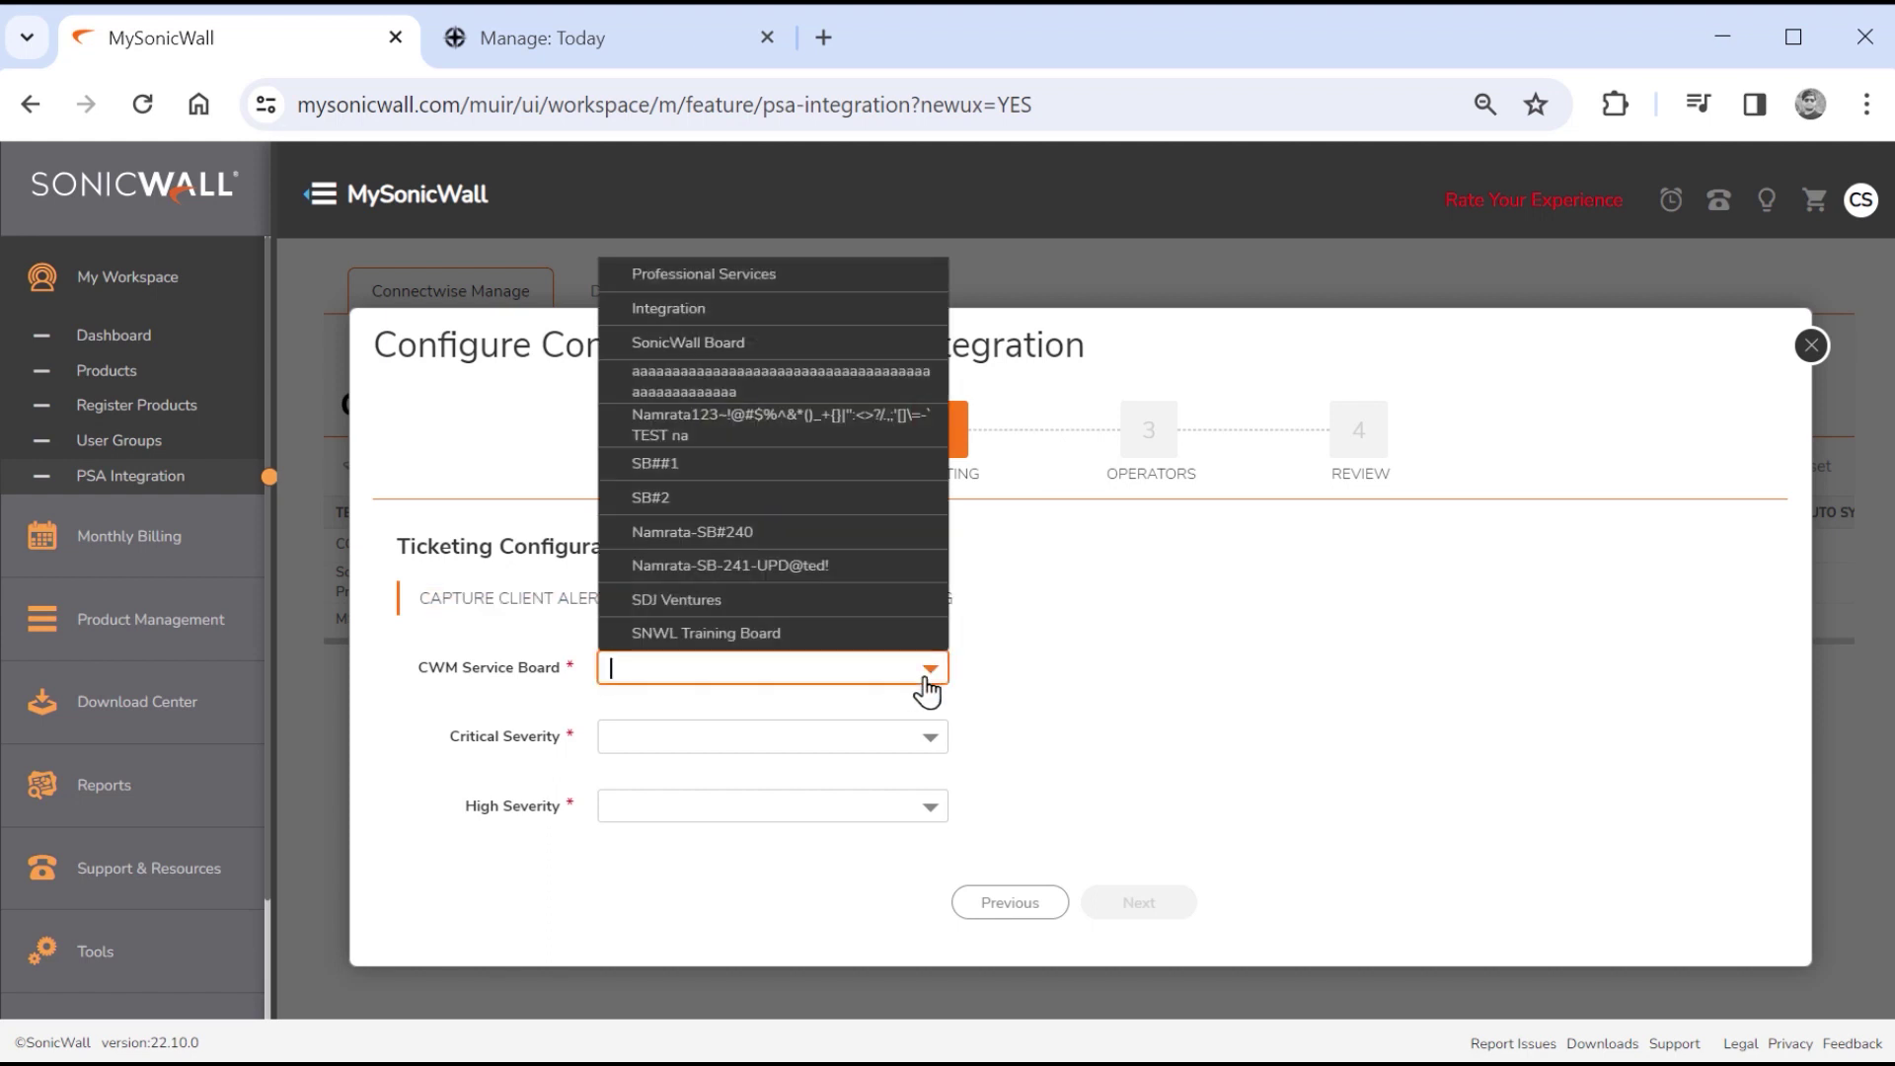
pyautogui.click(724, 345)
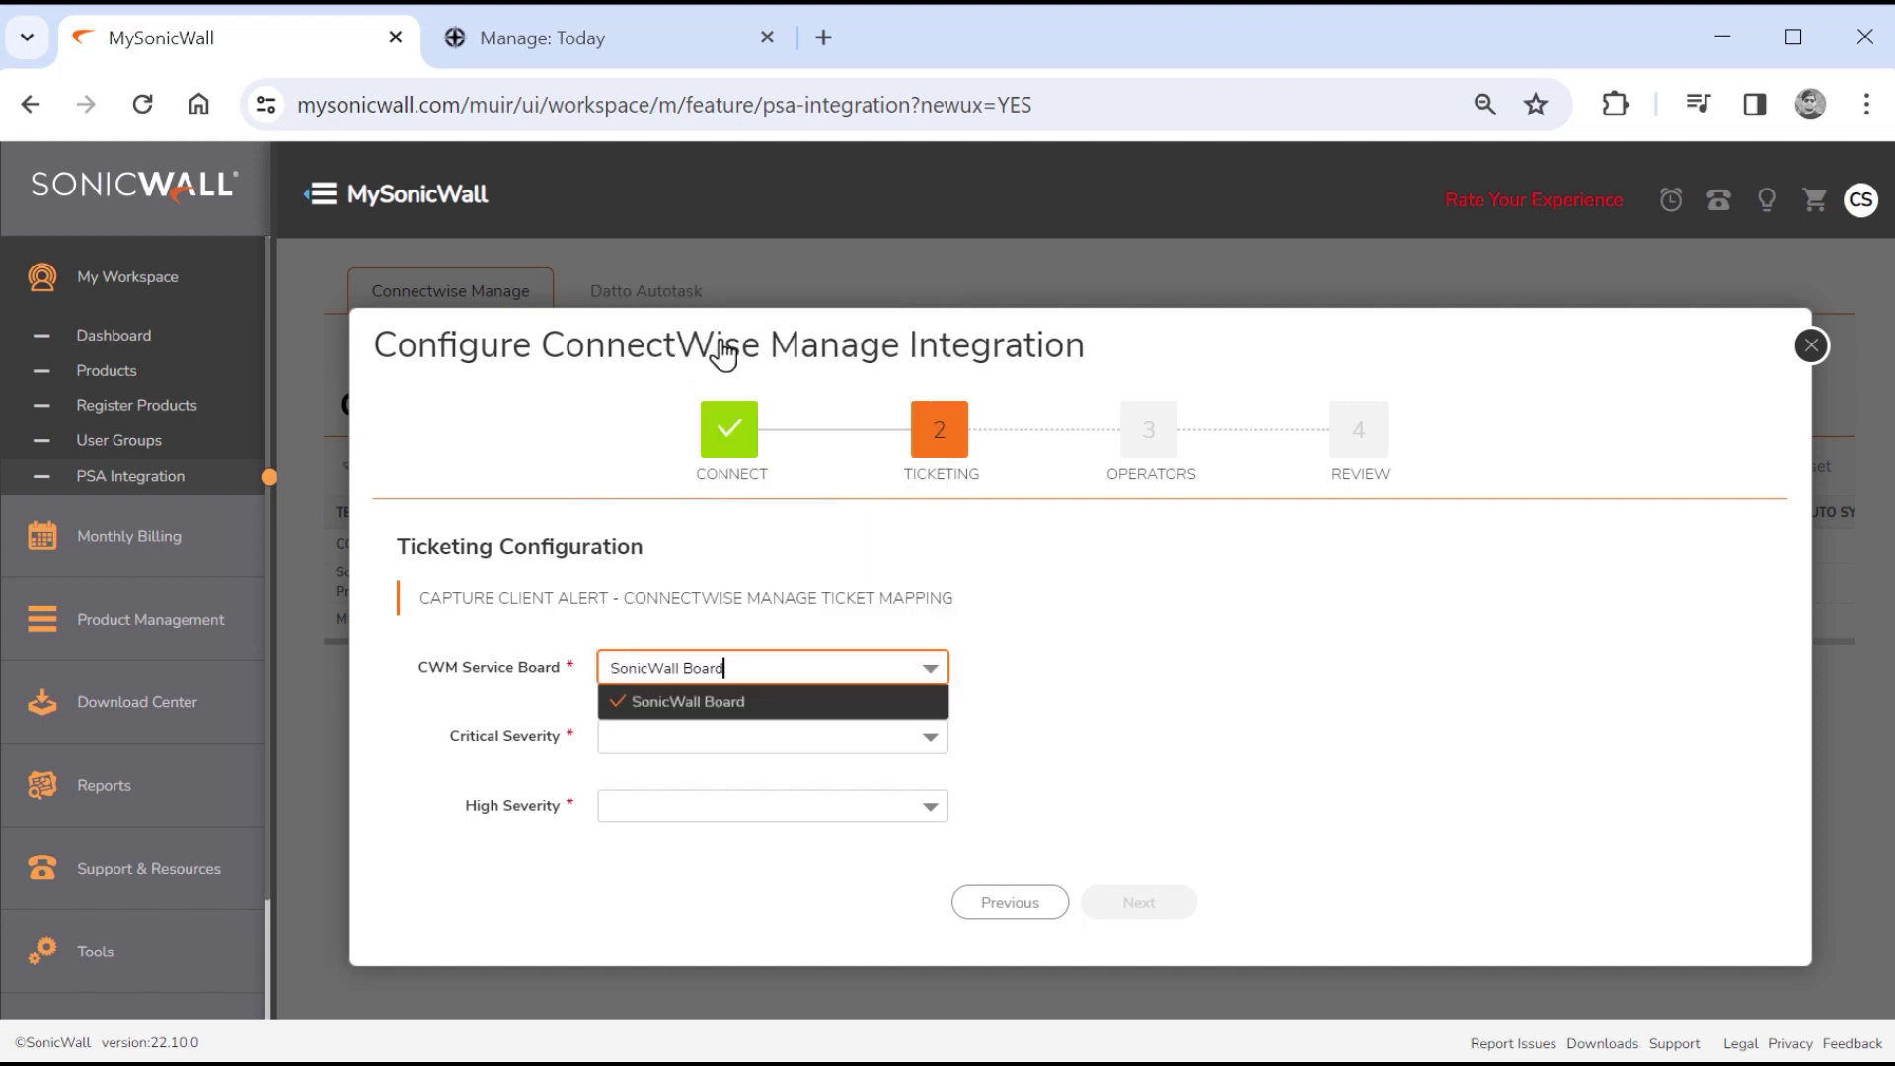
pyautogui.click(930, 740)
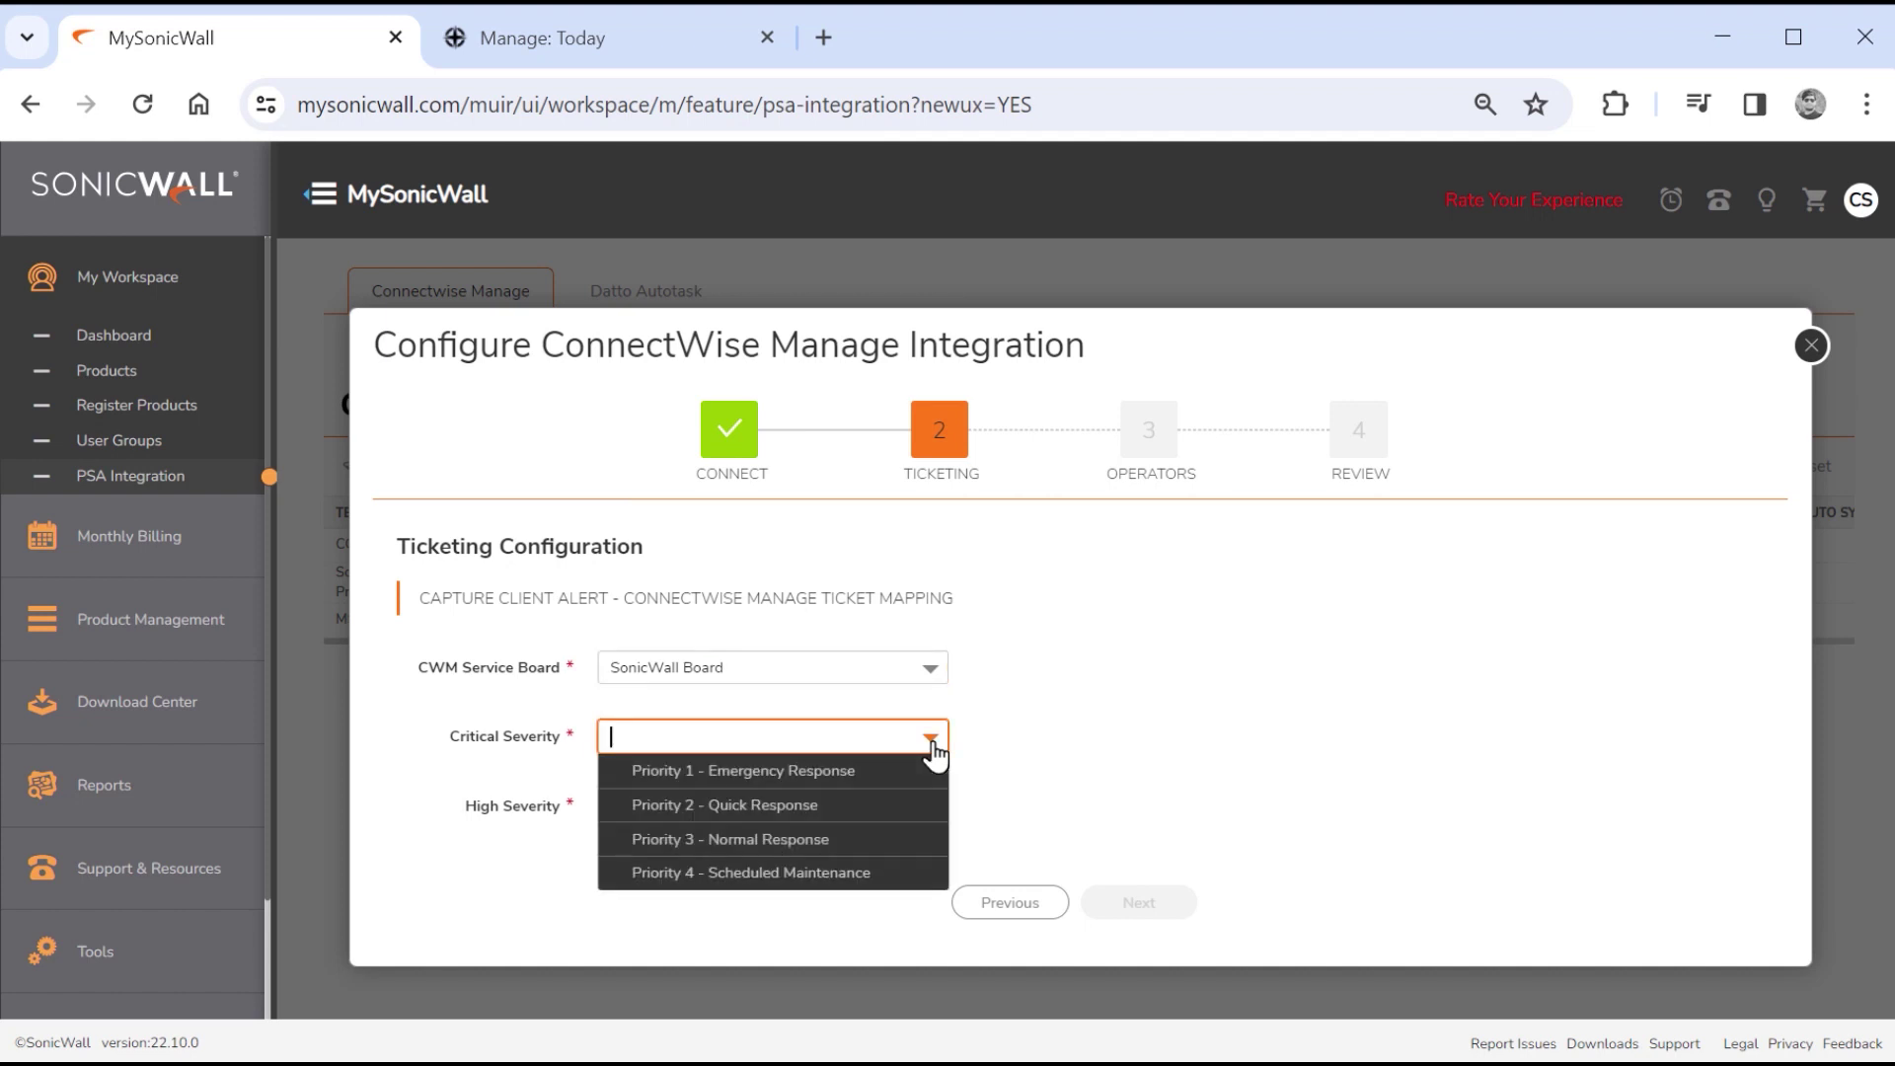
pyautogui.click(805, 776)
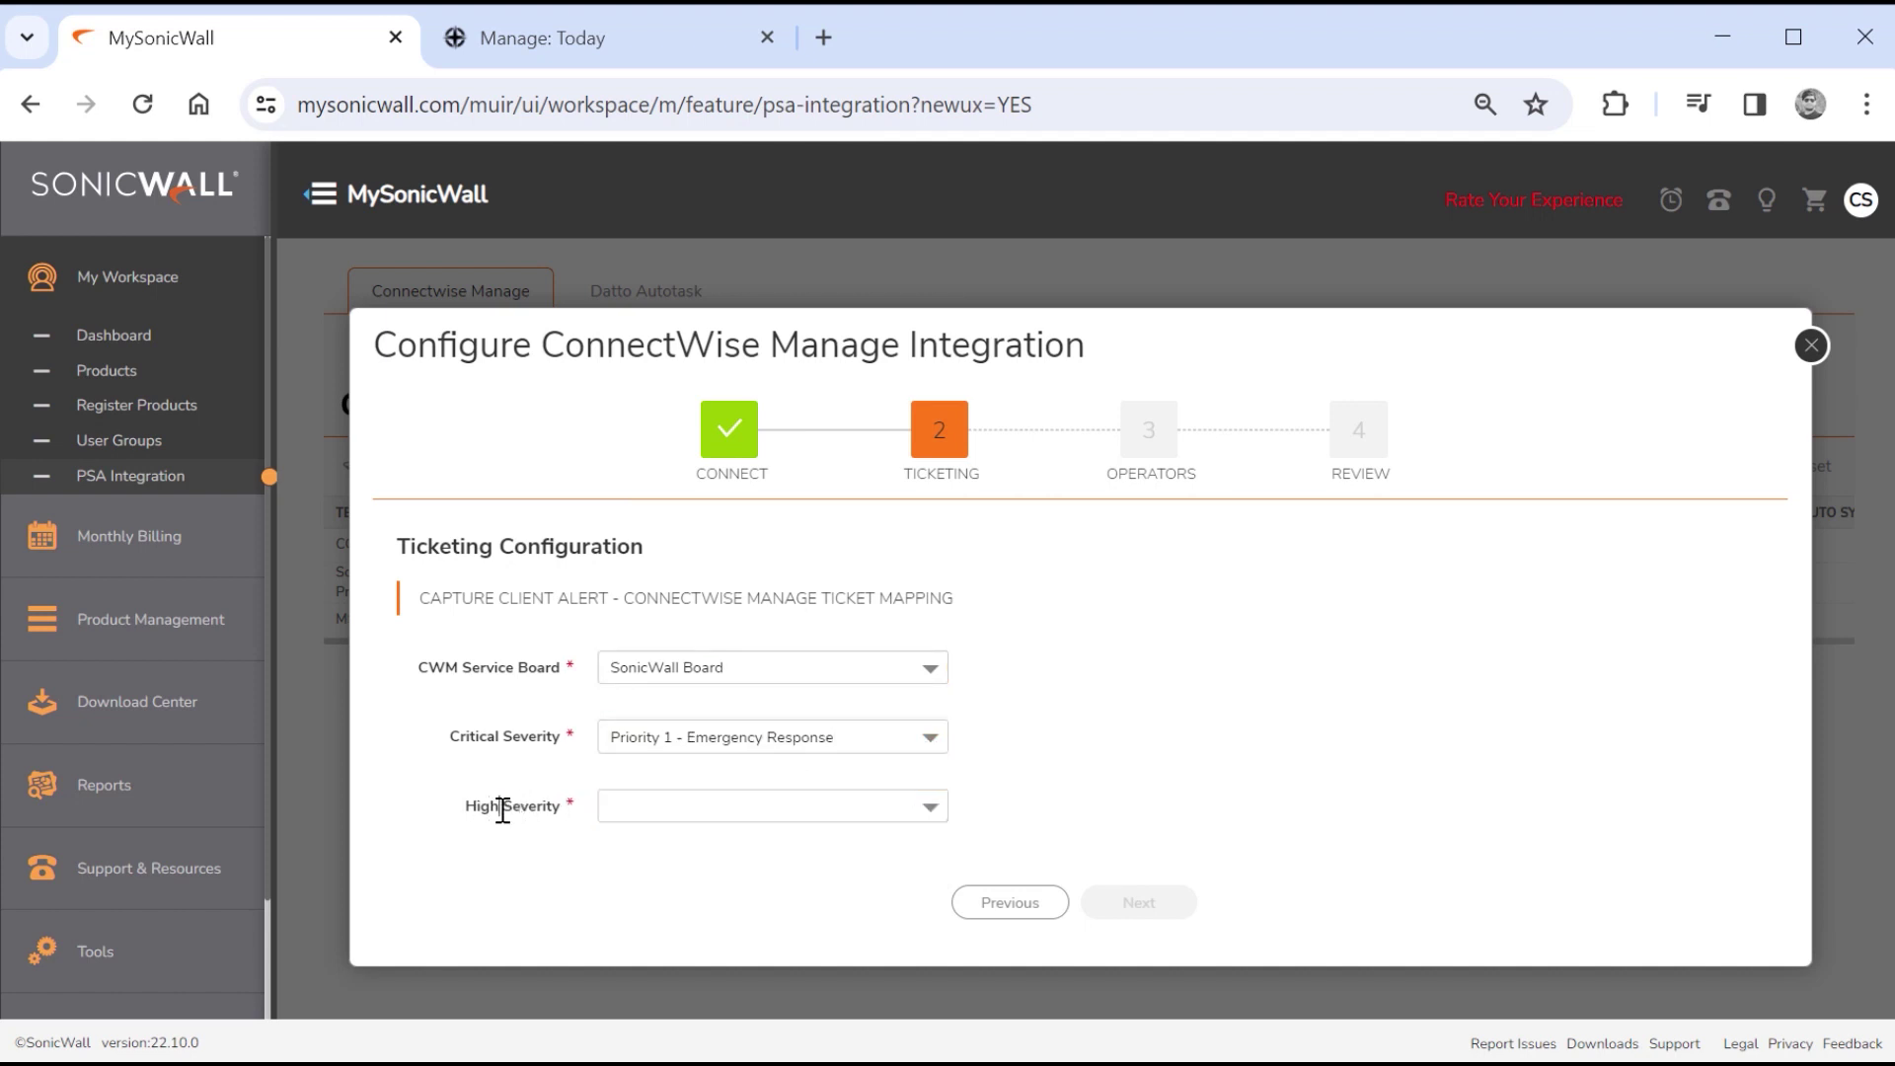
pyautogui.click(912, 807)
pyautogui.click(795, 875)
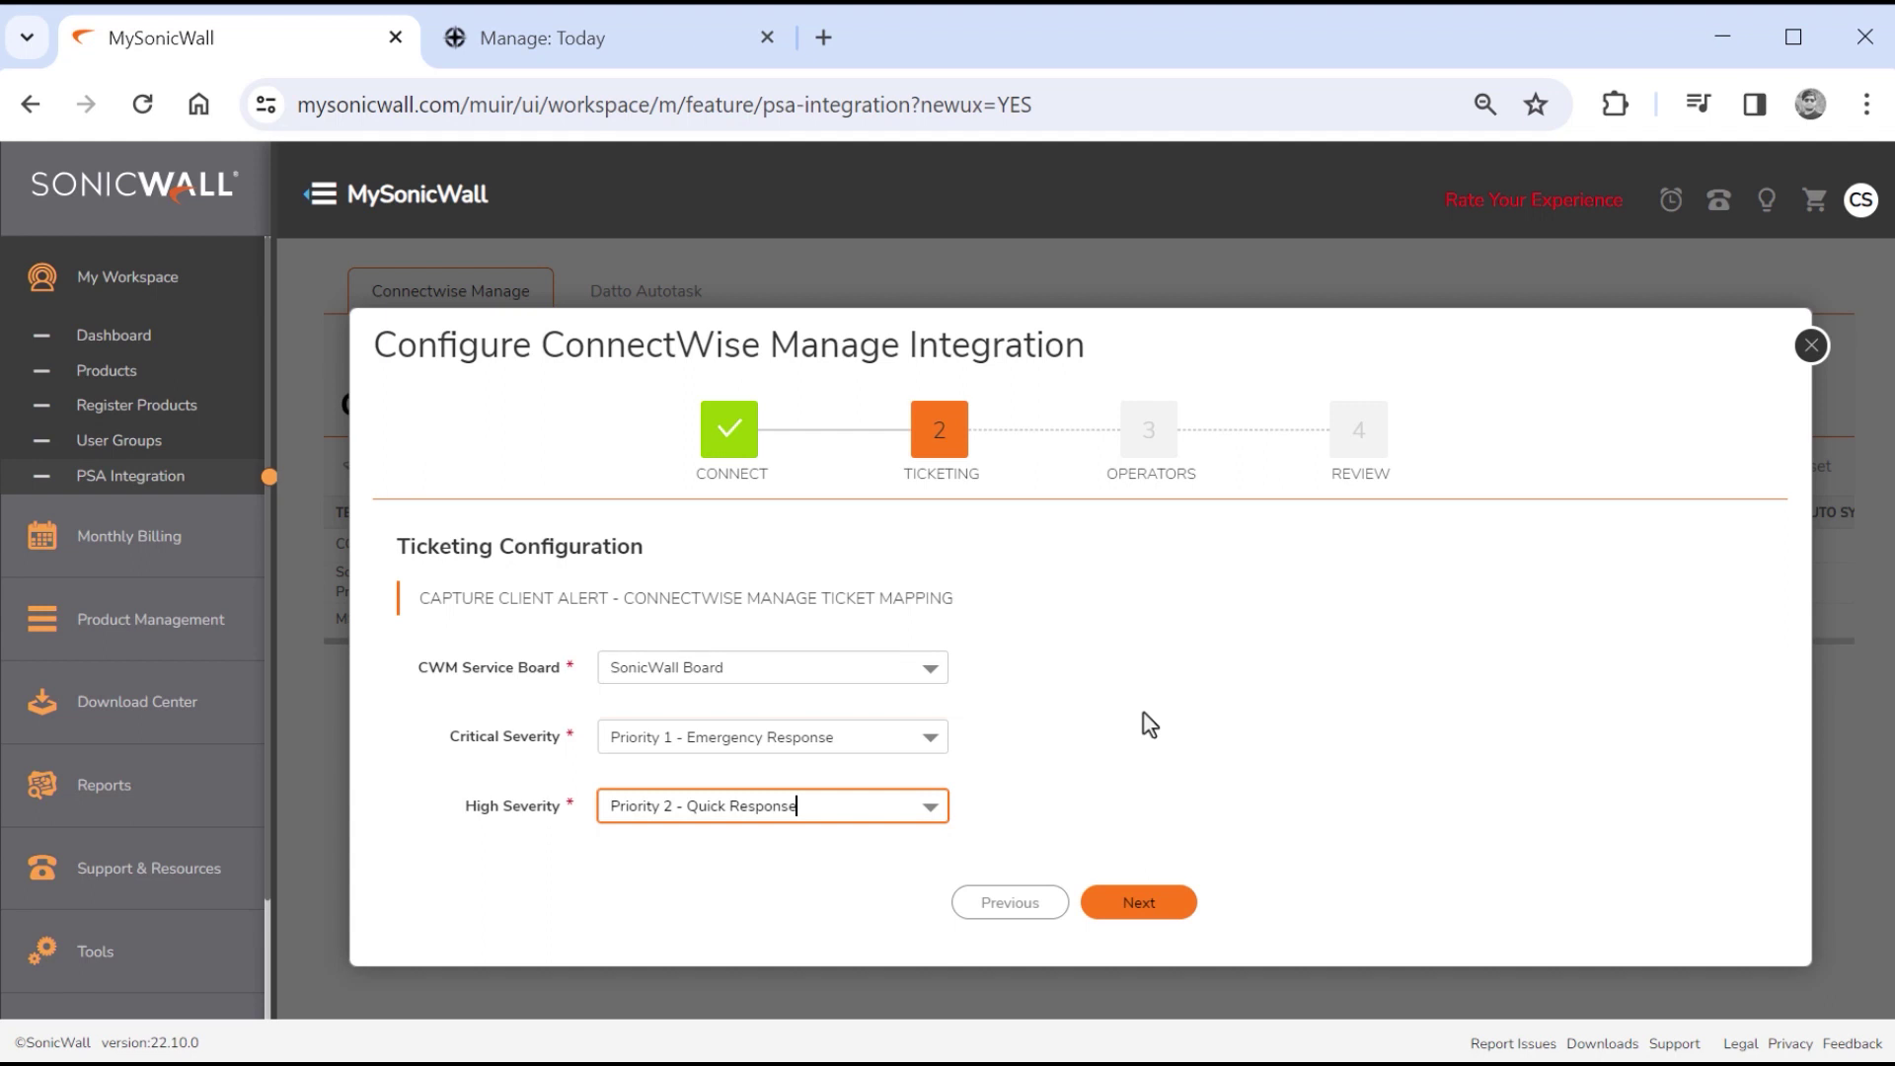
# Add the Test CWM user as Selected Operator and proceed to the Review step.
pyautogui.click(1135, 904)
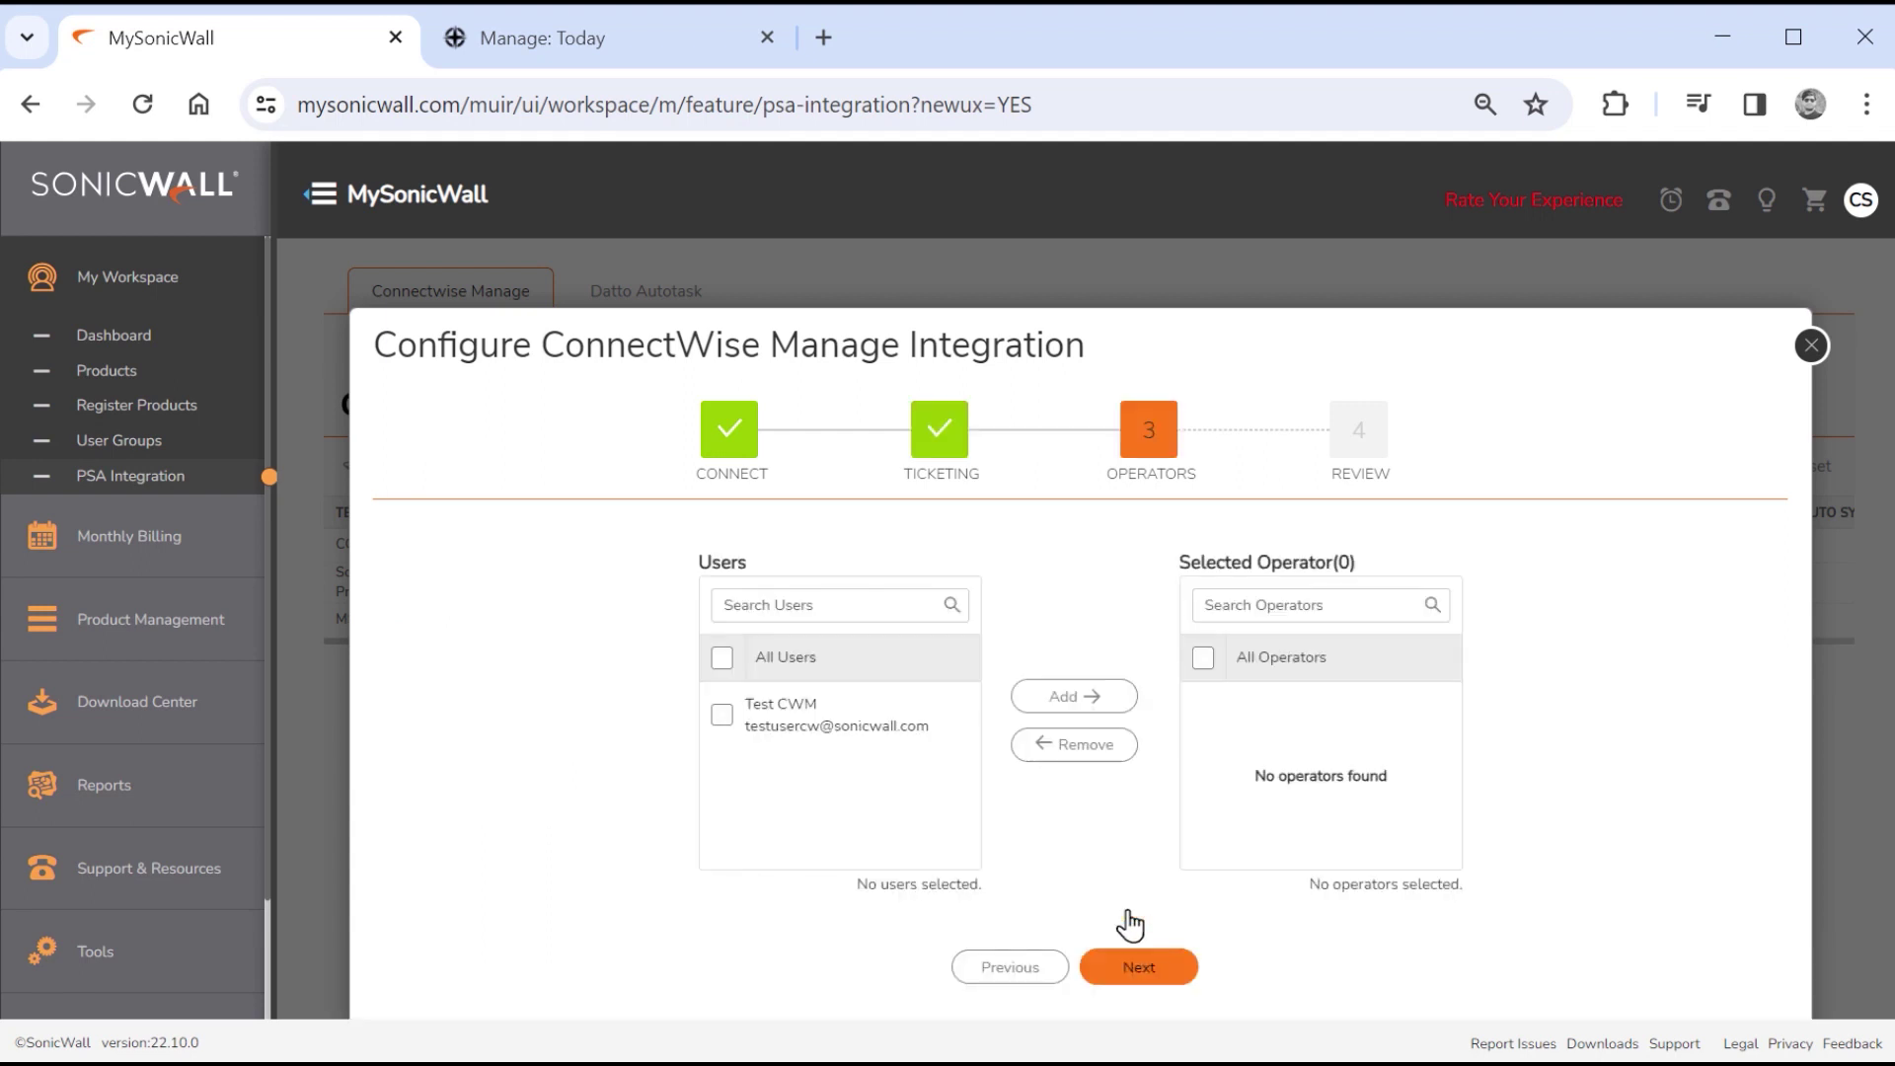
pyautogui.click(722, 716)
pyautogui.click(1065, 704)
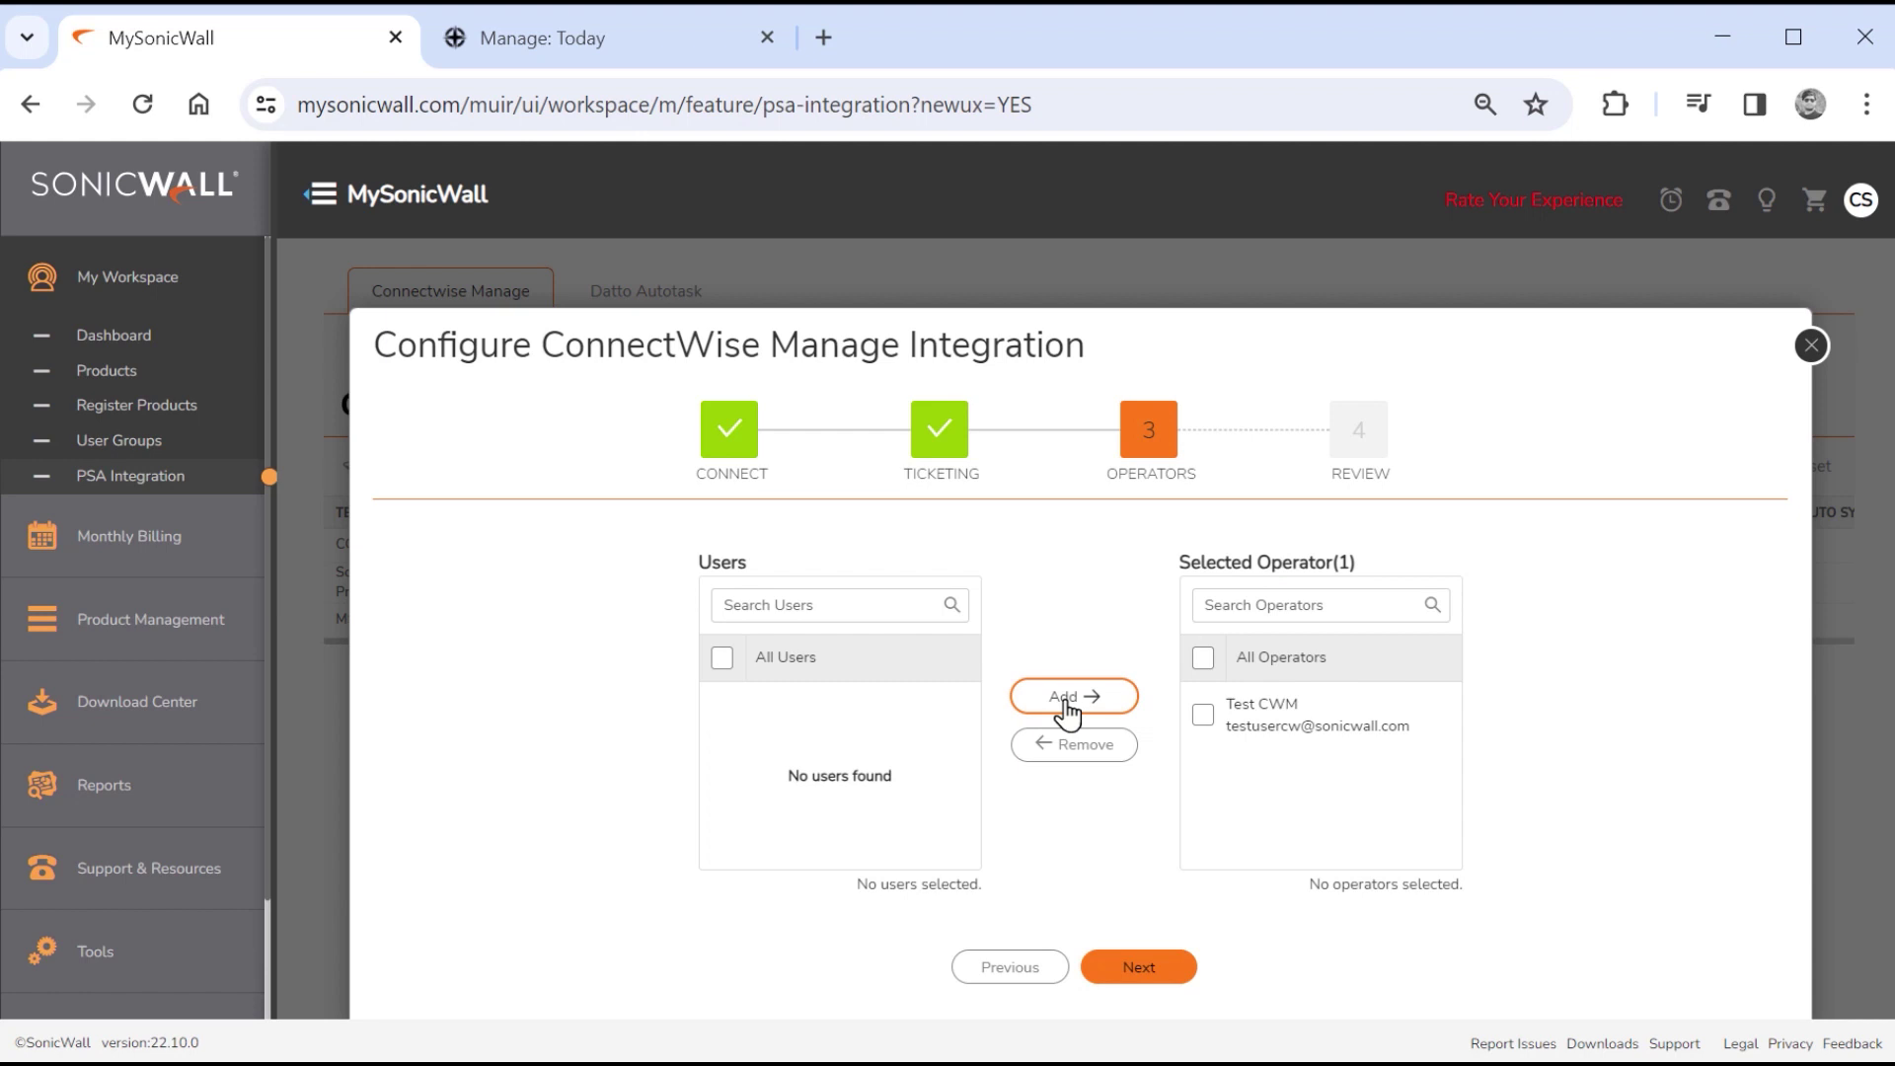
pyautogui.click(1144, 972)
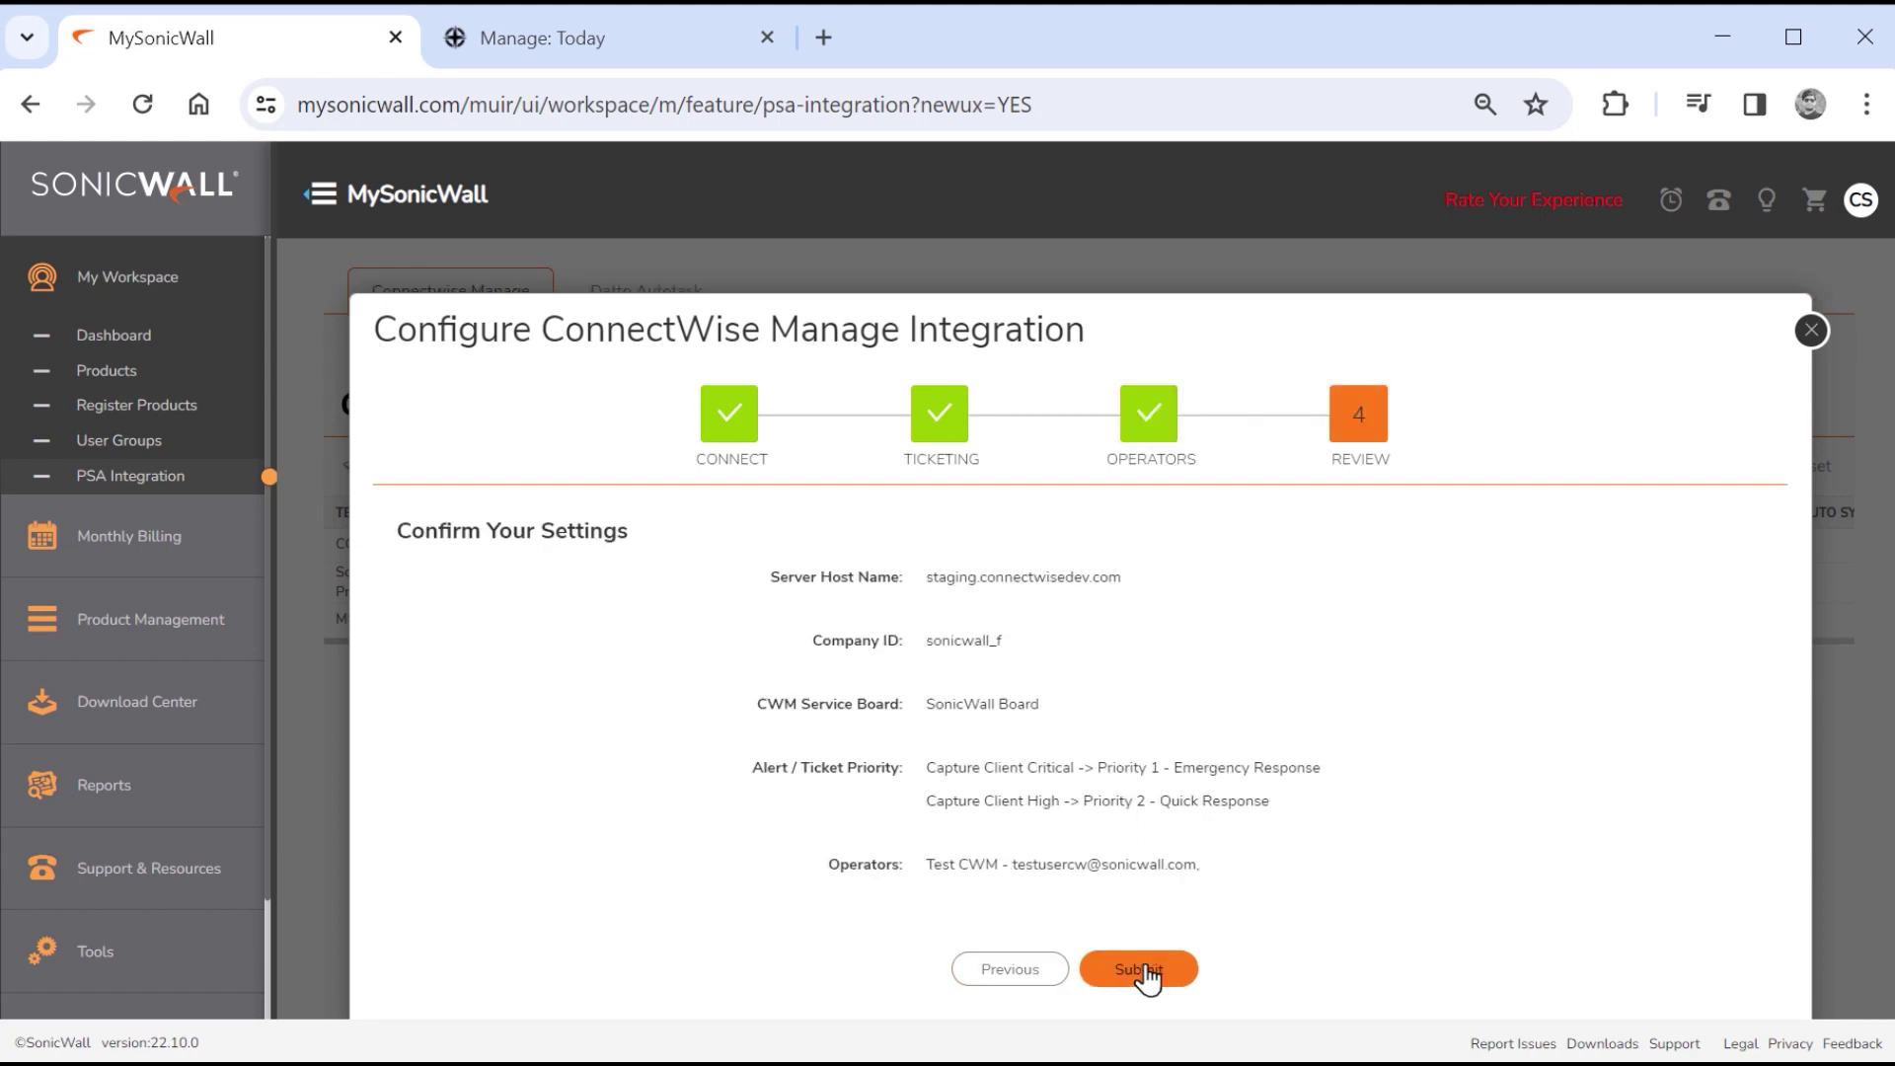
# Submit the reviewed ConnectWise Manage integration settings.
pyautogui.click(1142, 971)
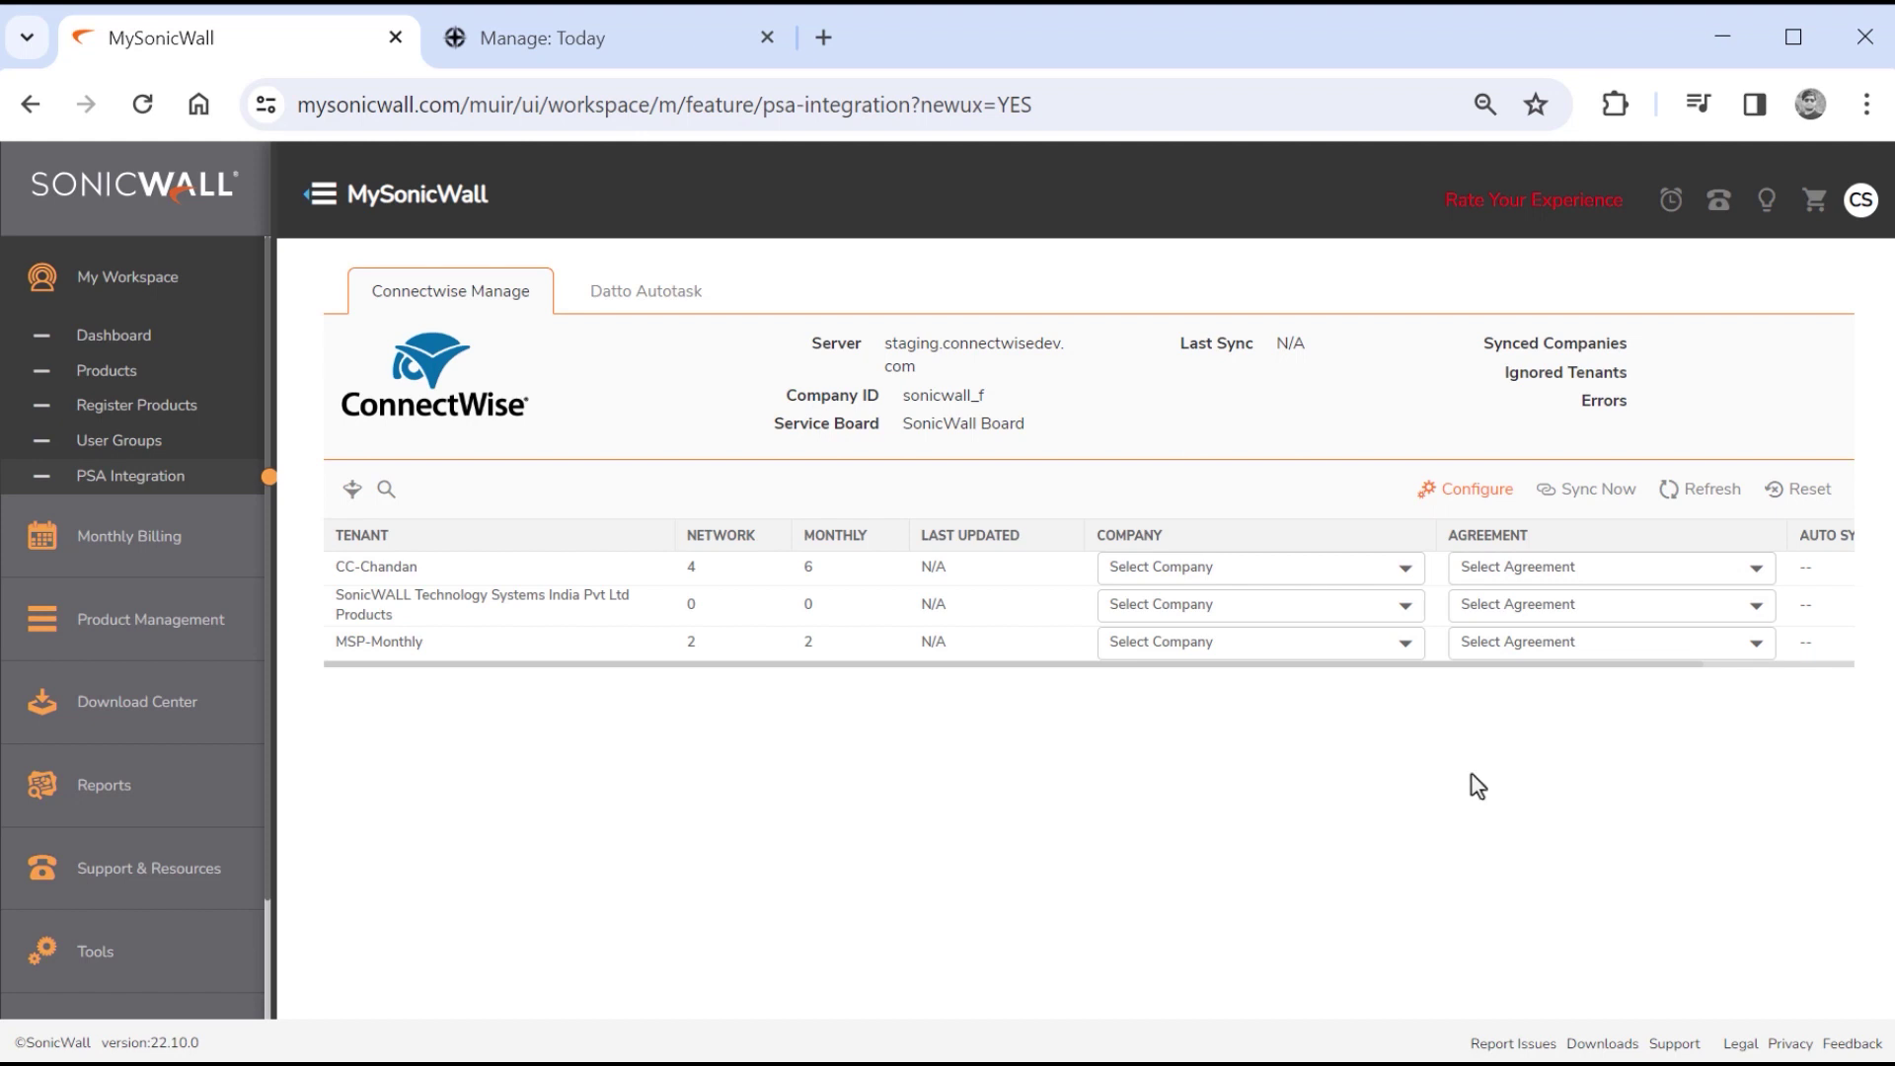
# Sort the tenant list by name, network count and monthly count.
pyautogui.click(1402, 573)
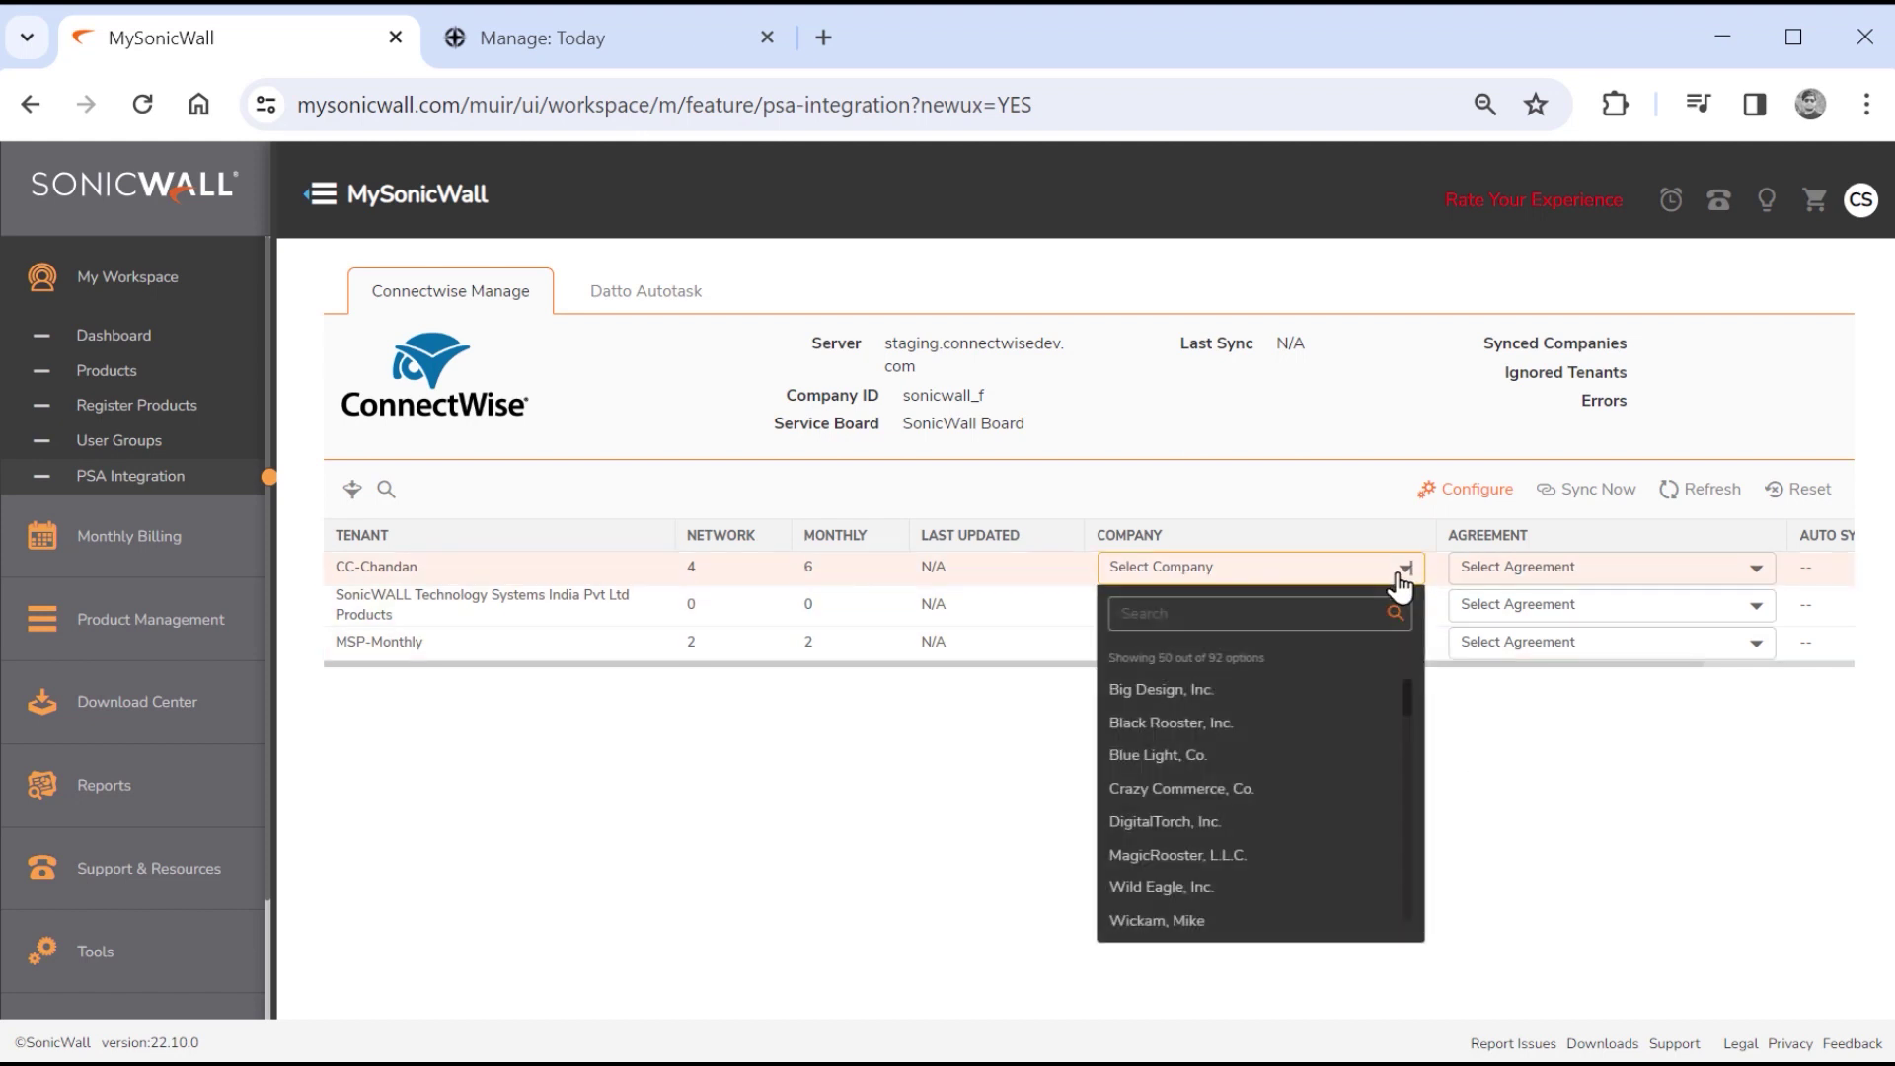
pyautogui.click(1402, 572)
pyautogui.click(452, 548)
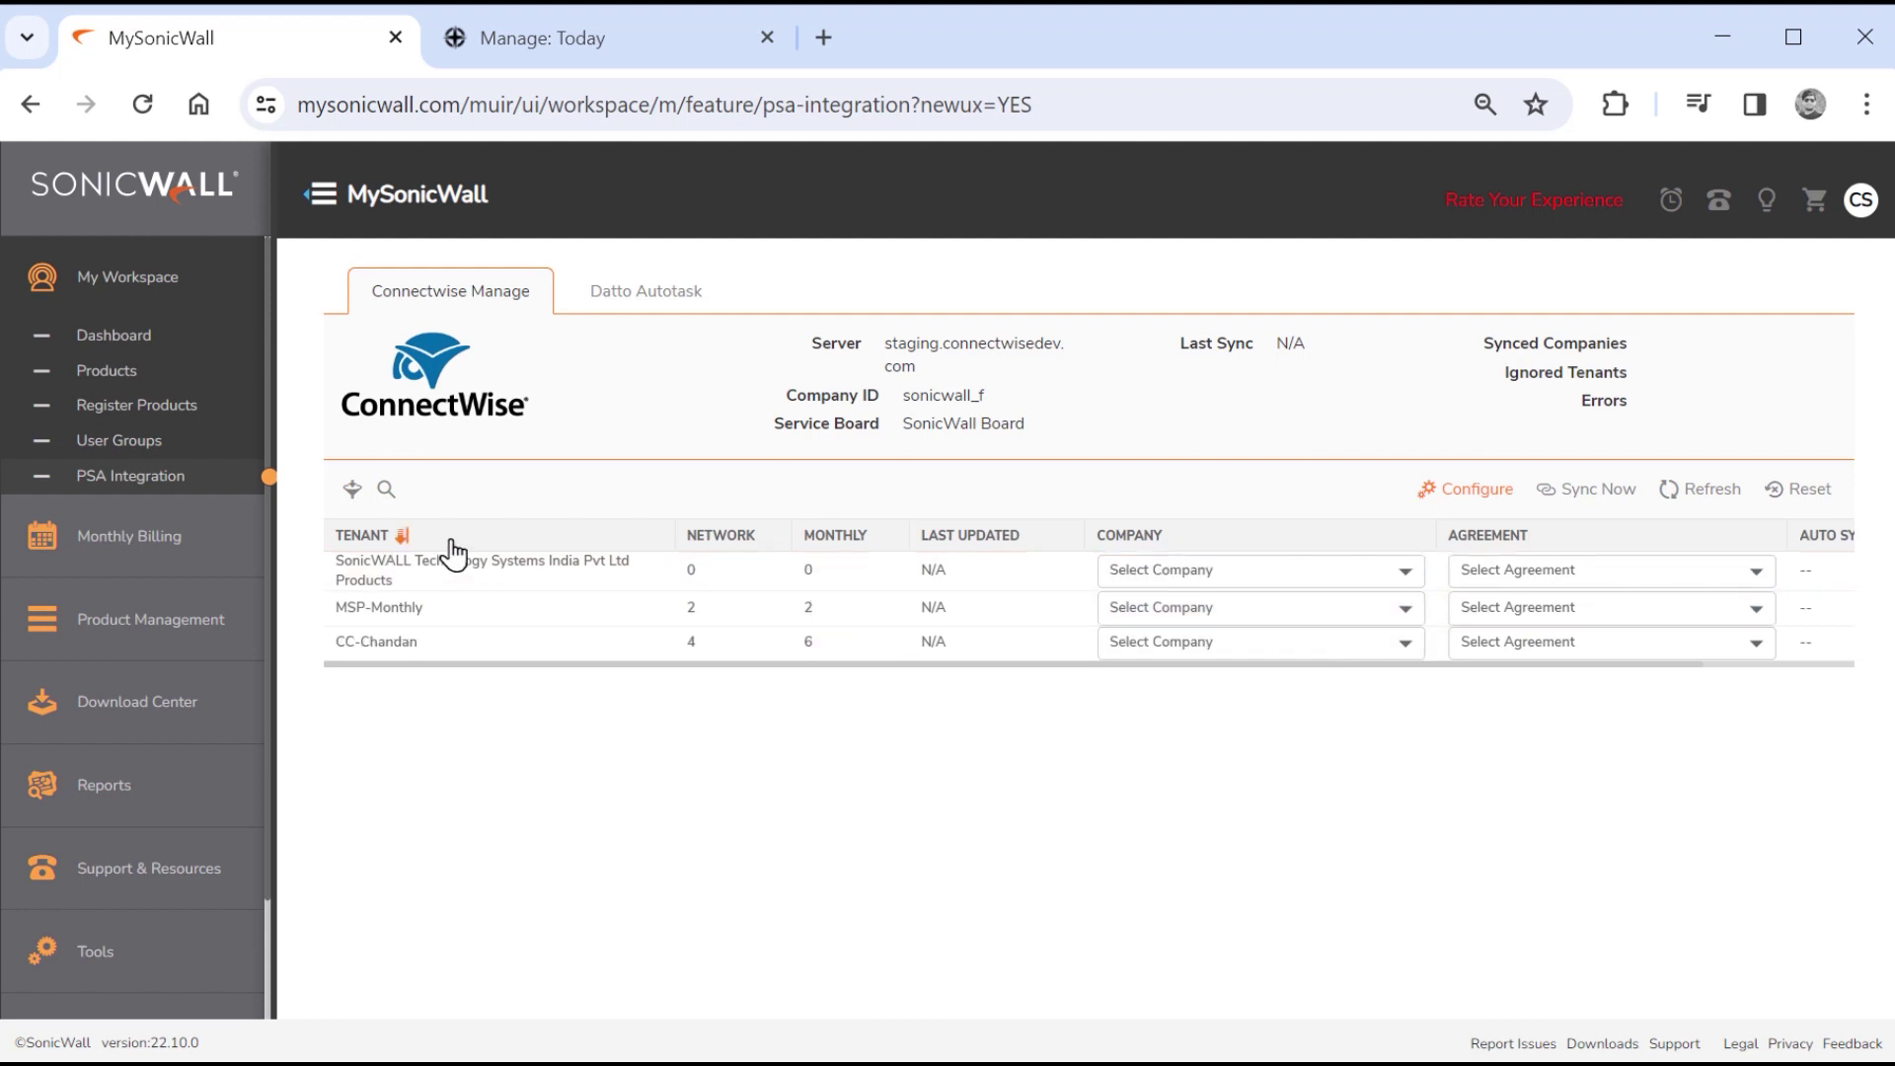
pyautogui.click(722, 540)
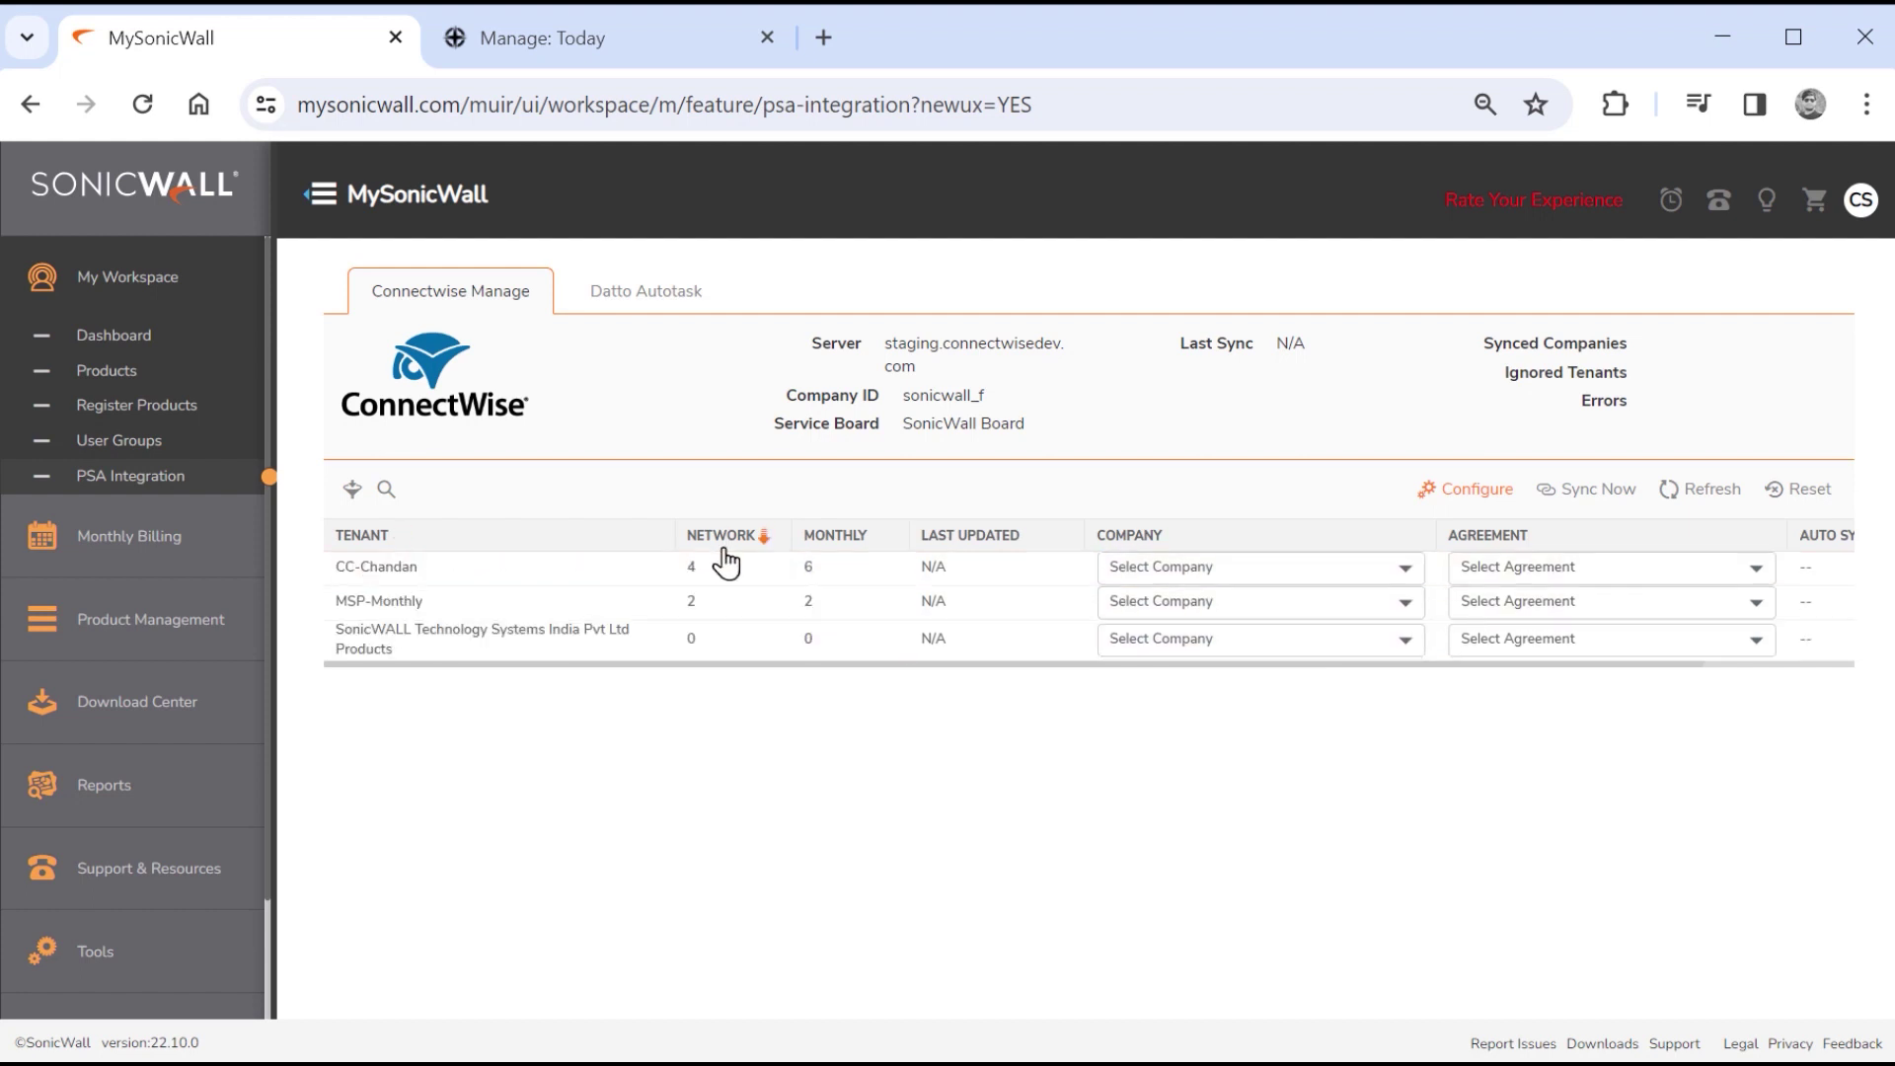
pyautogui.click(835, 538)
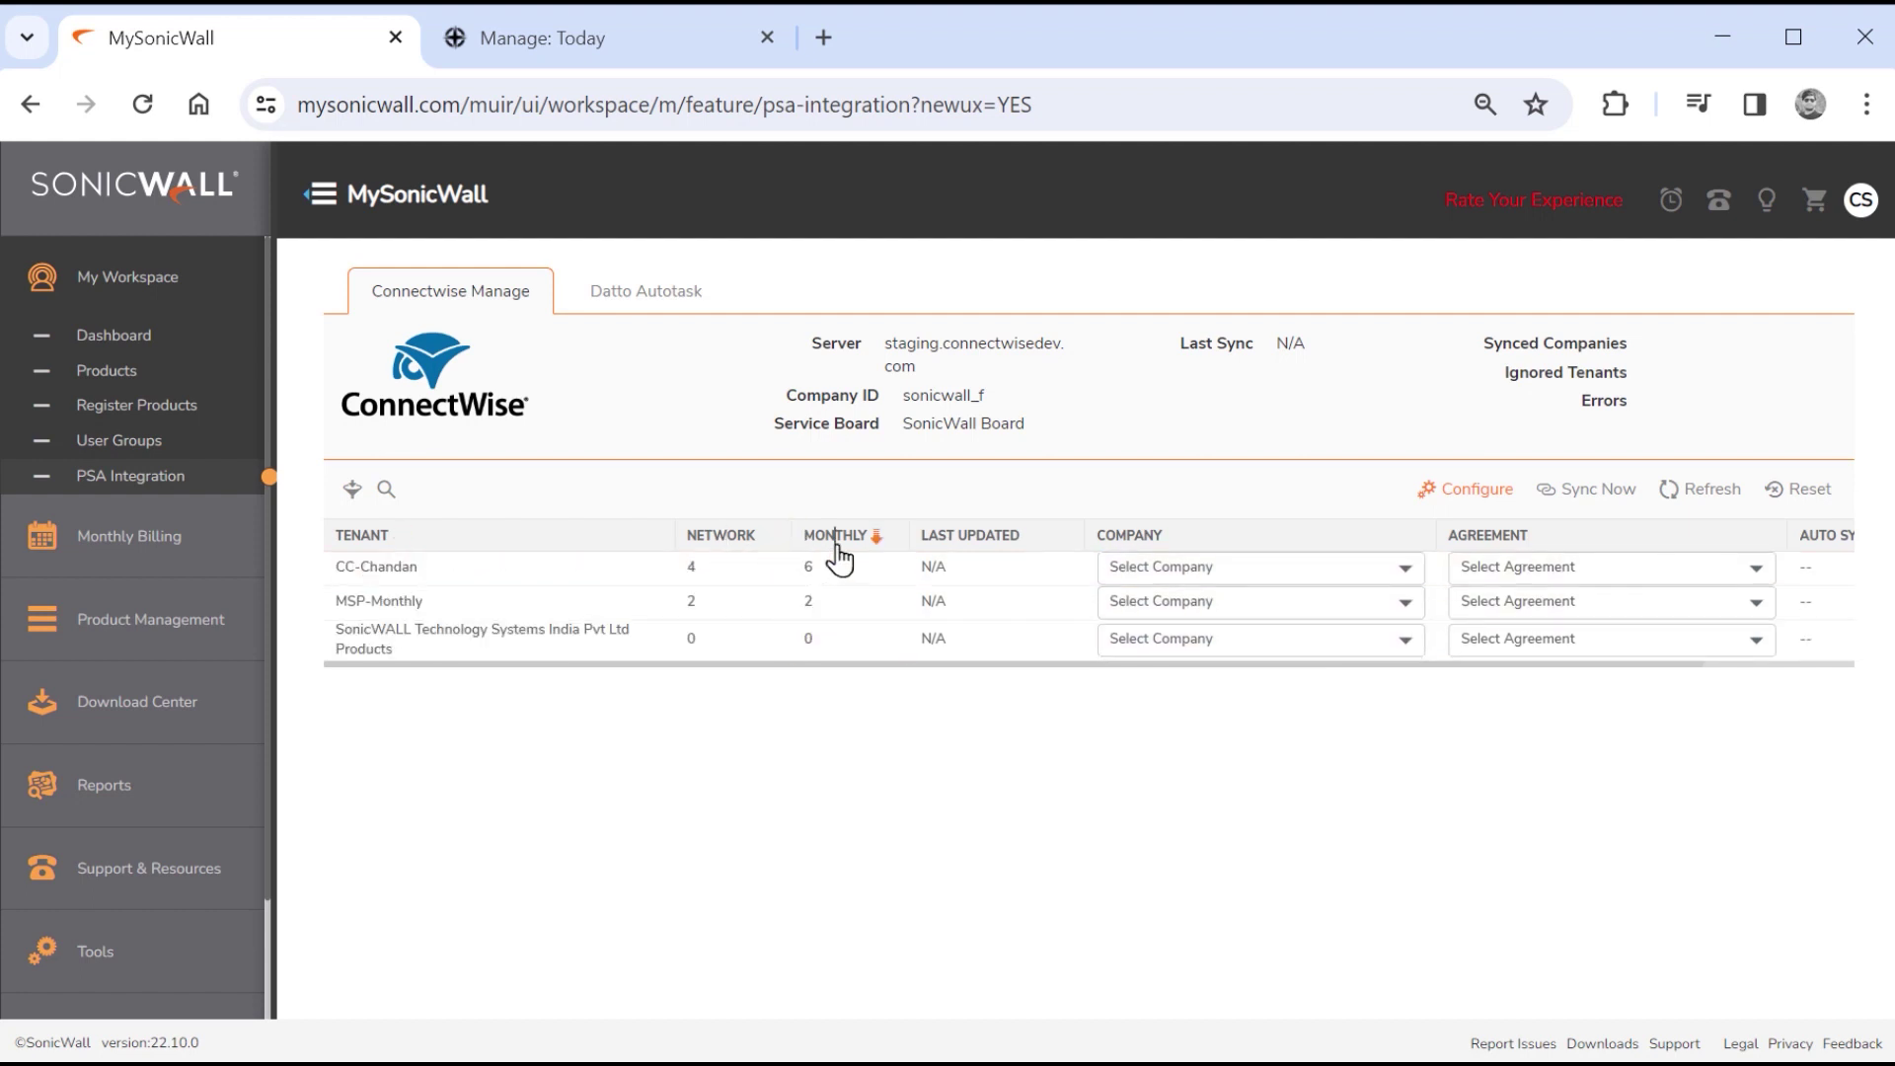
pyautogui.click(958, 538)
# Link the CC-Chandan tenant to the Chandan-Test company with the Chandan-Monthly agreement.
pyautogui.click(1403, 570)
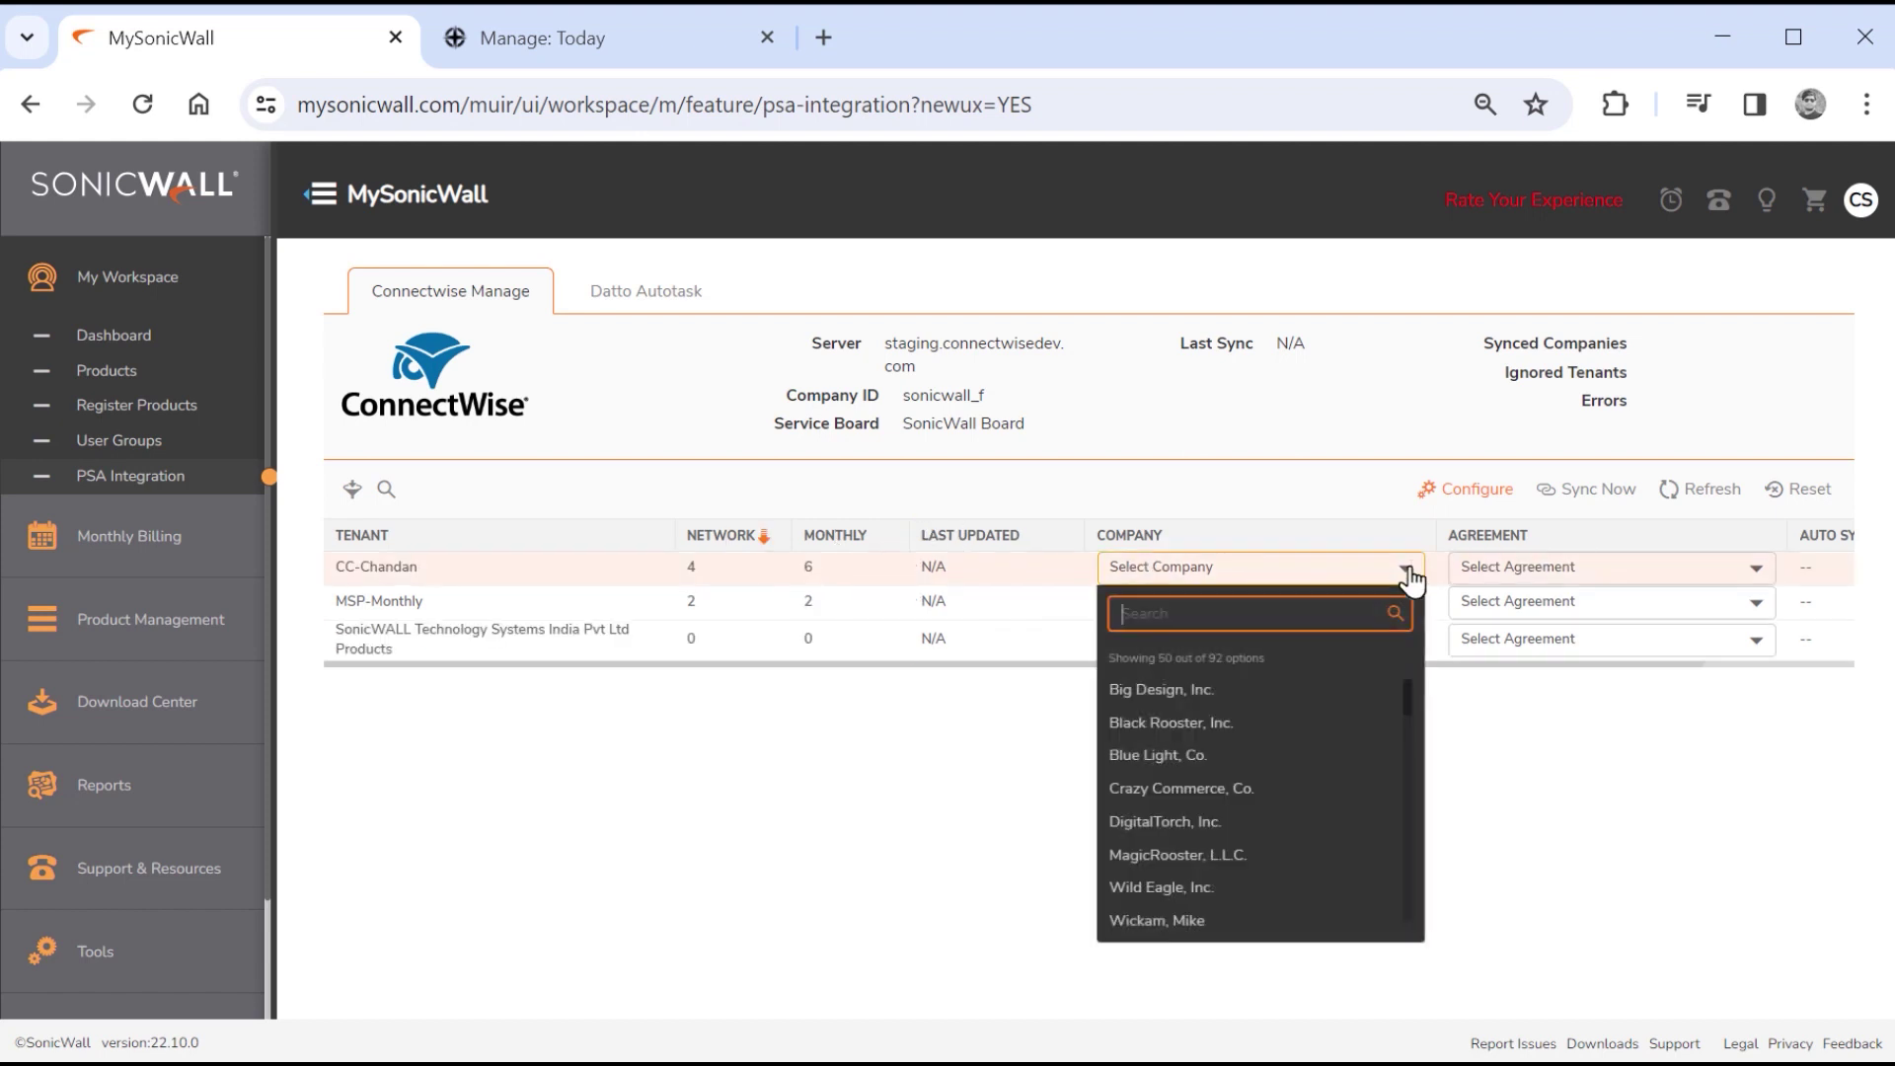
pyautogui.write('chan')
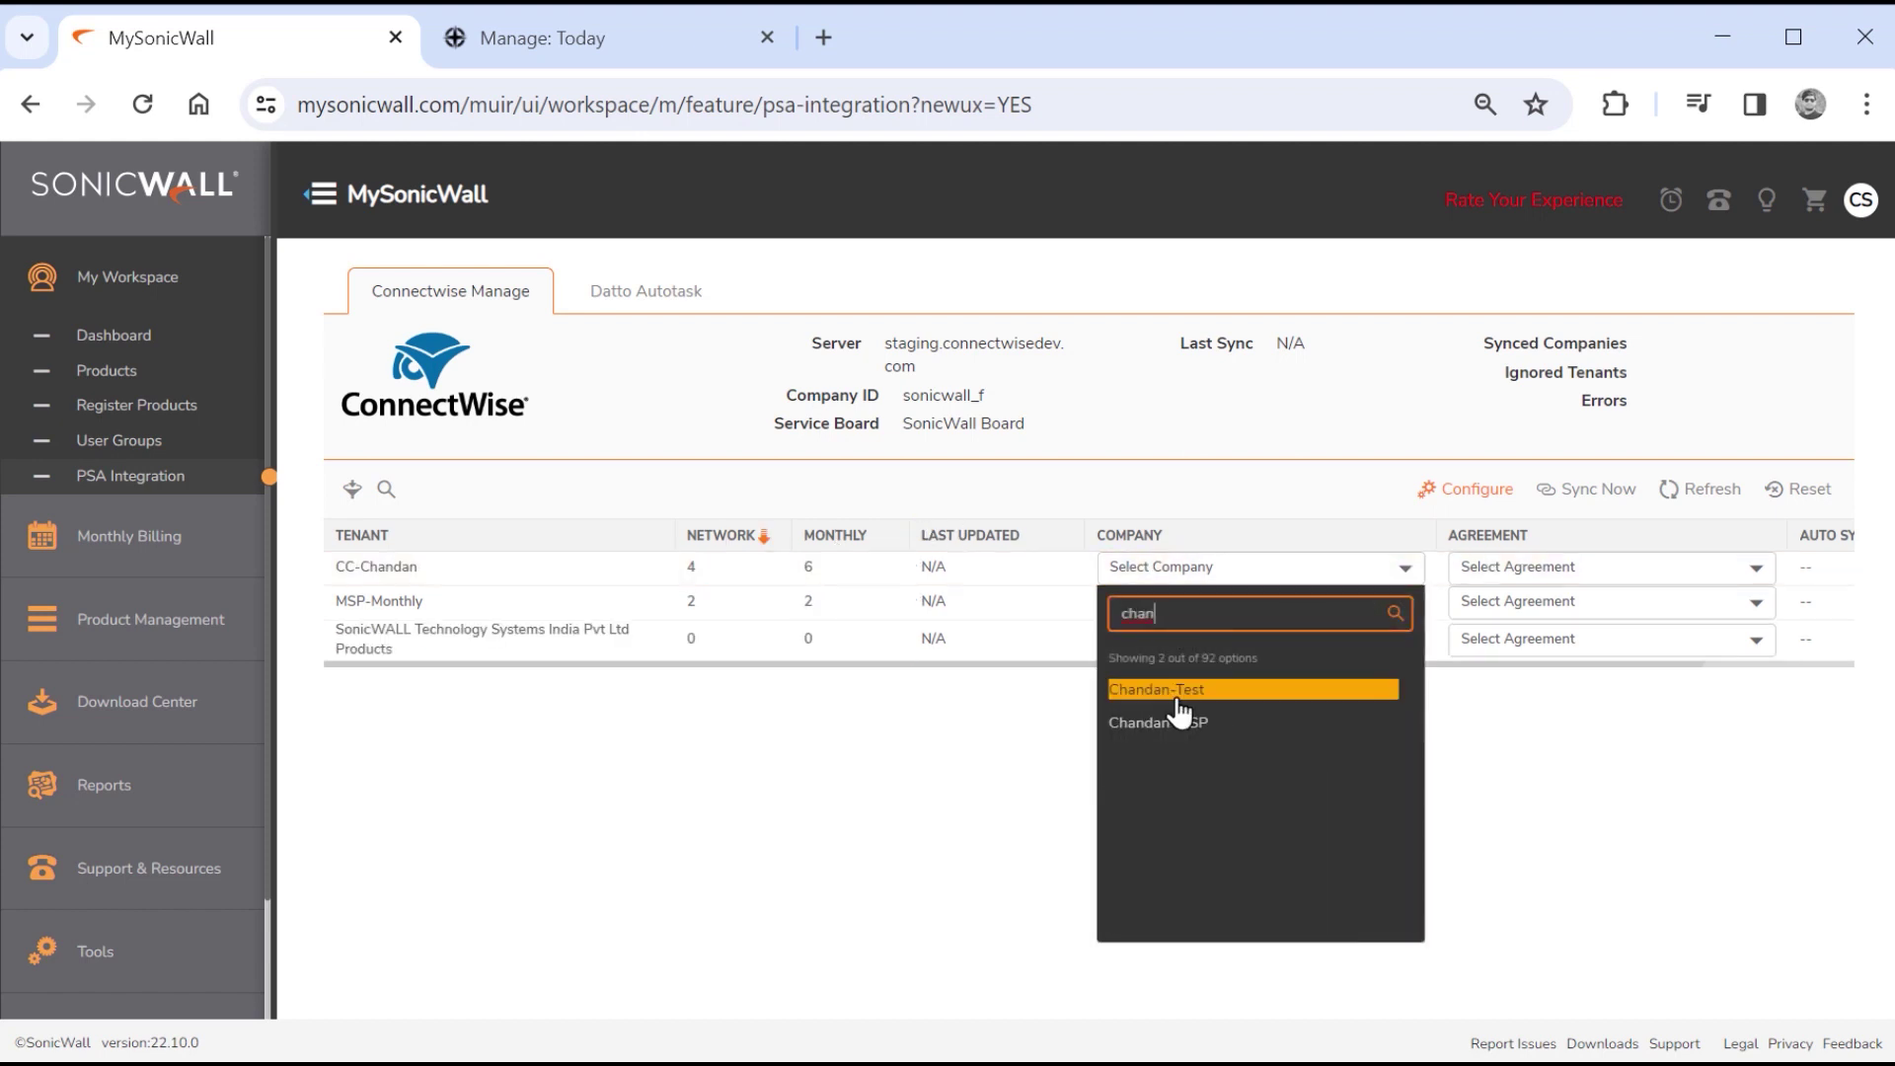
pyautogui.click(1181, 691)
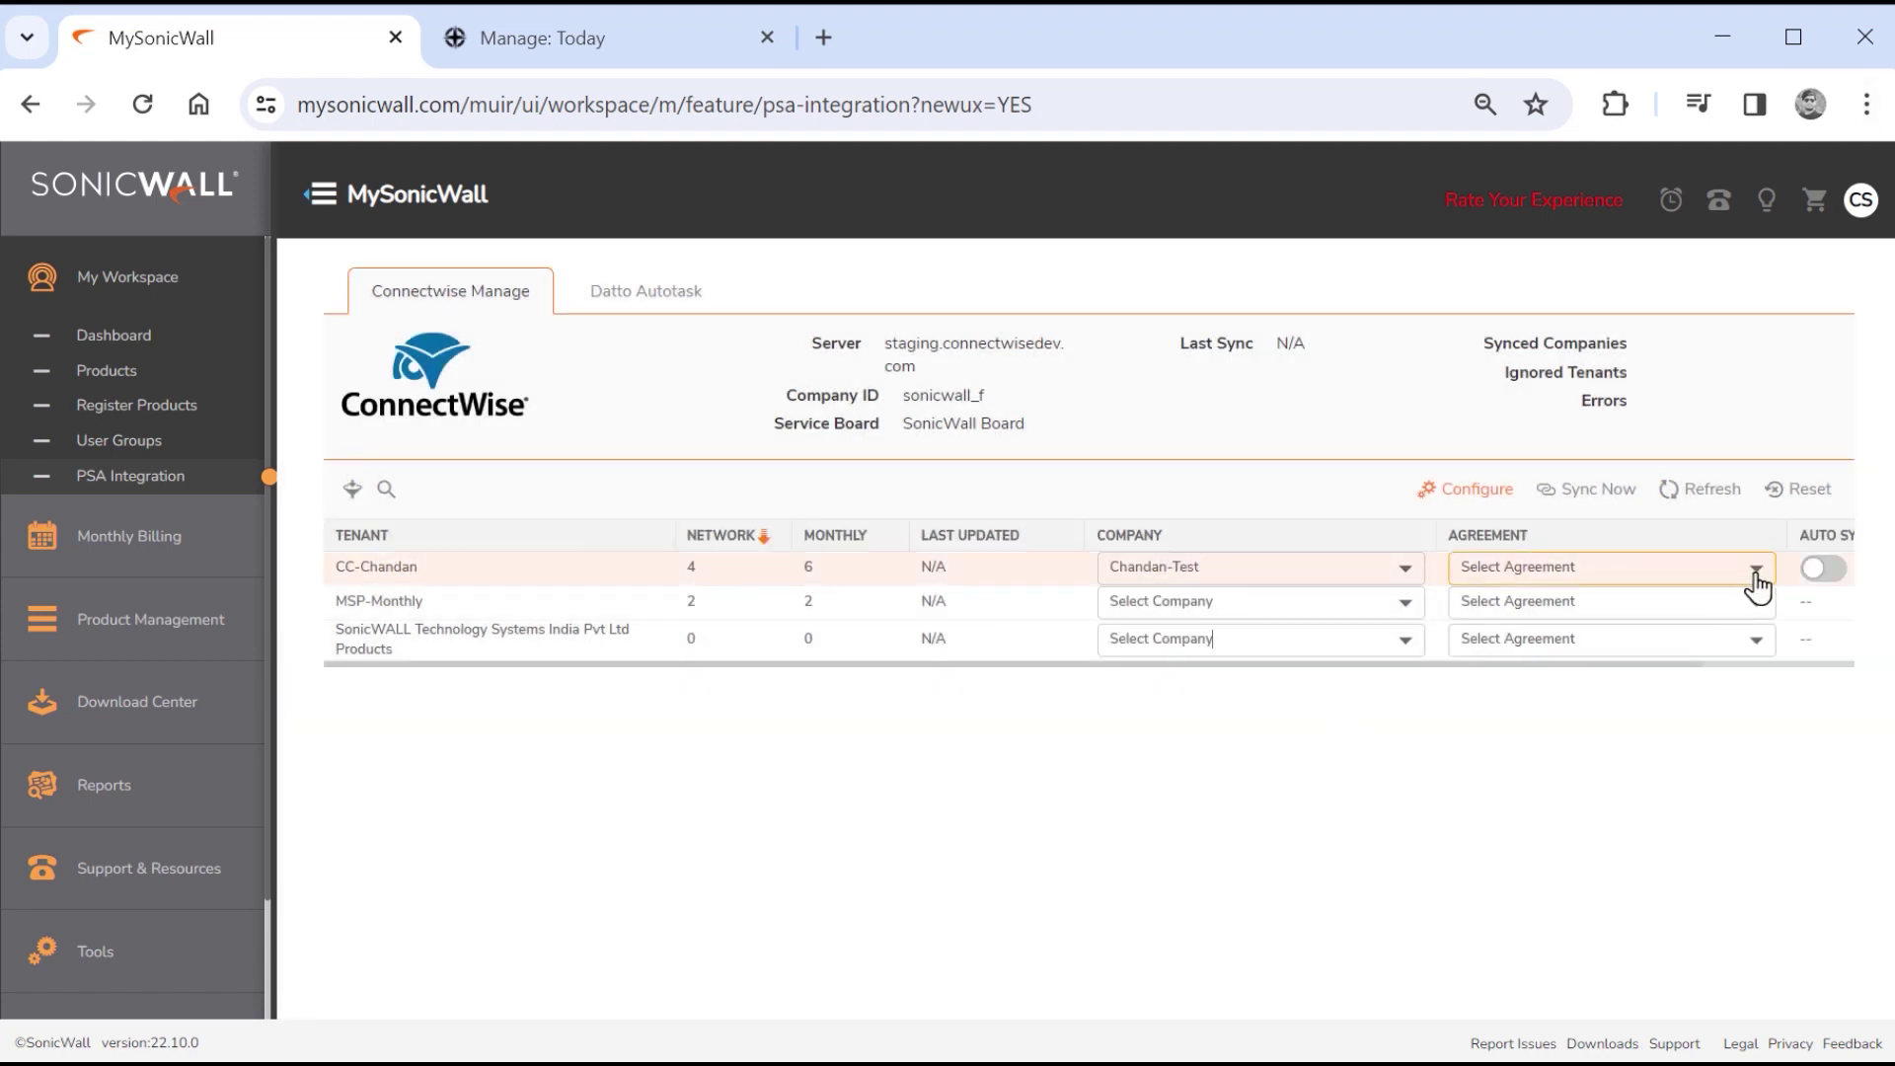
pyautogui.click(1753, 568)
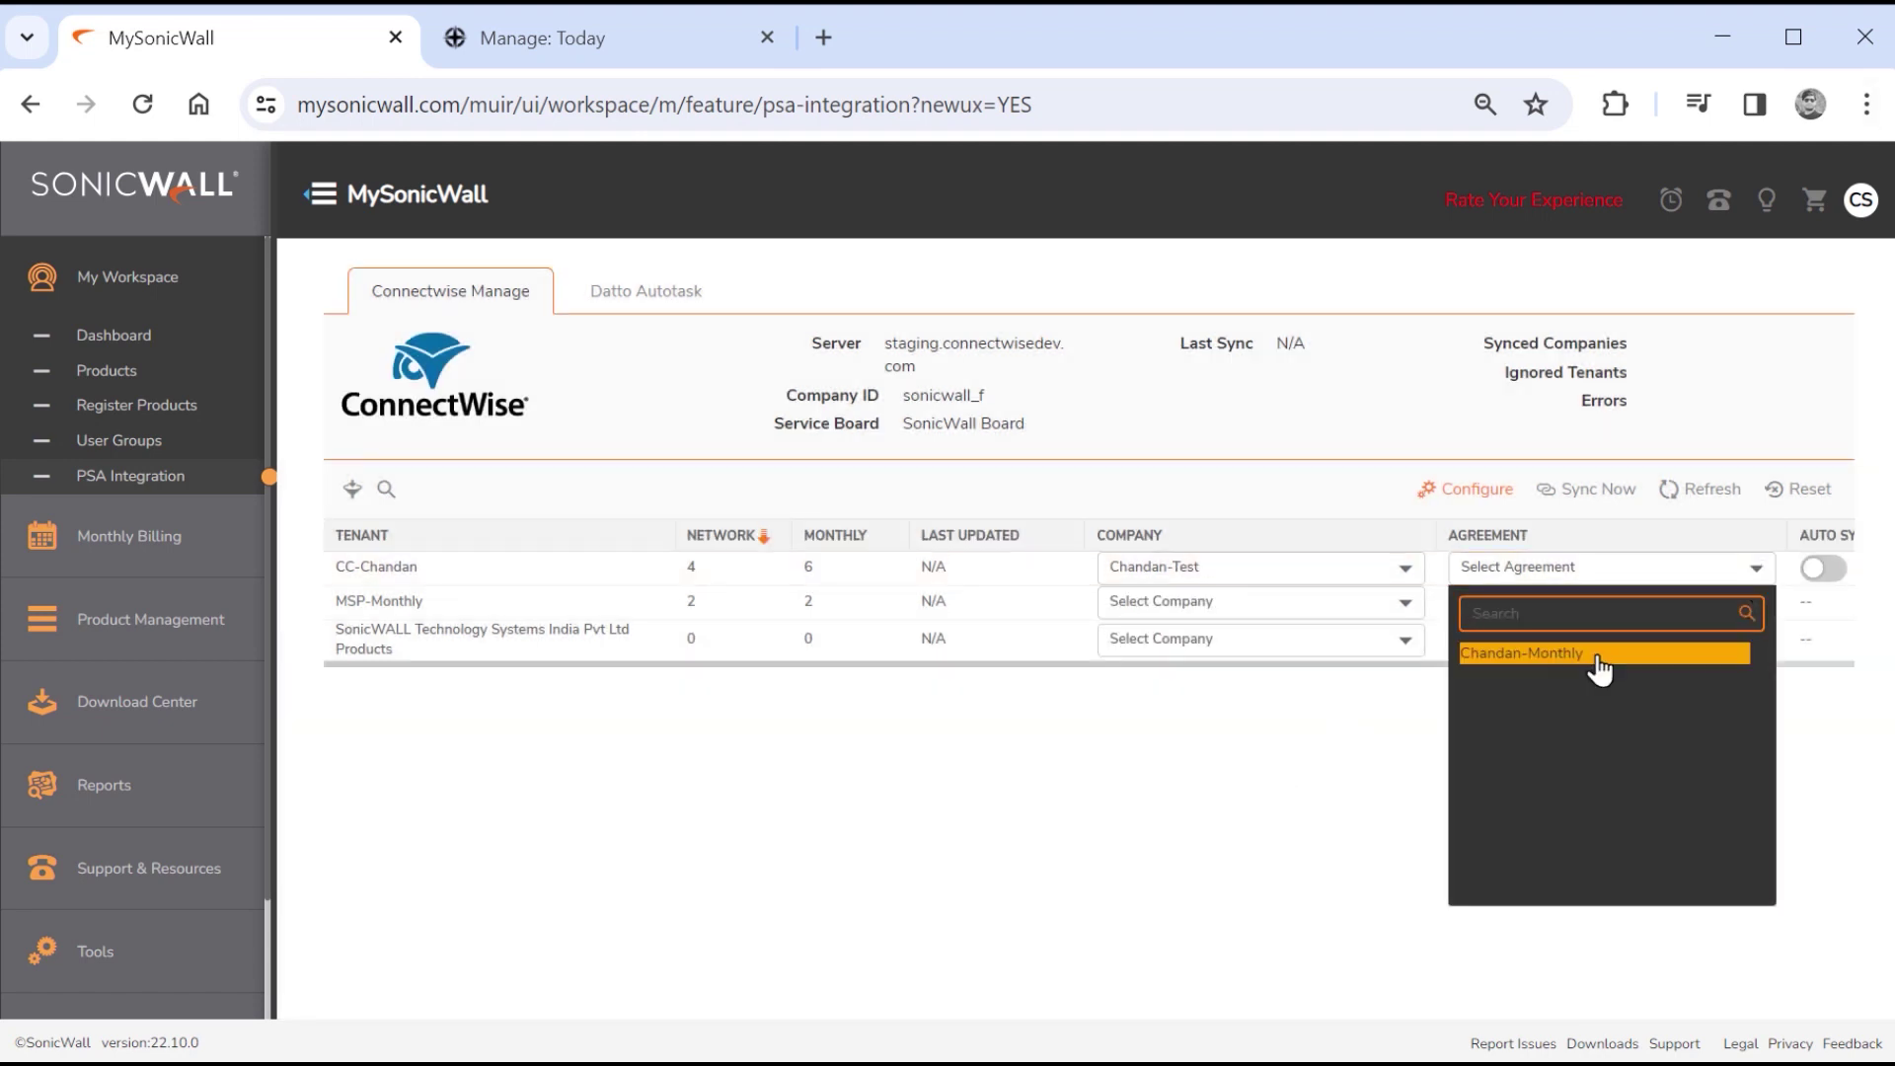
pyautogui.click(1599, 669)
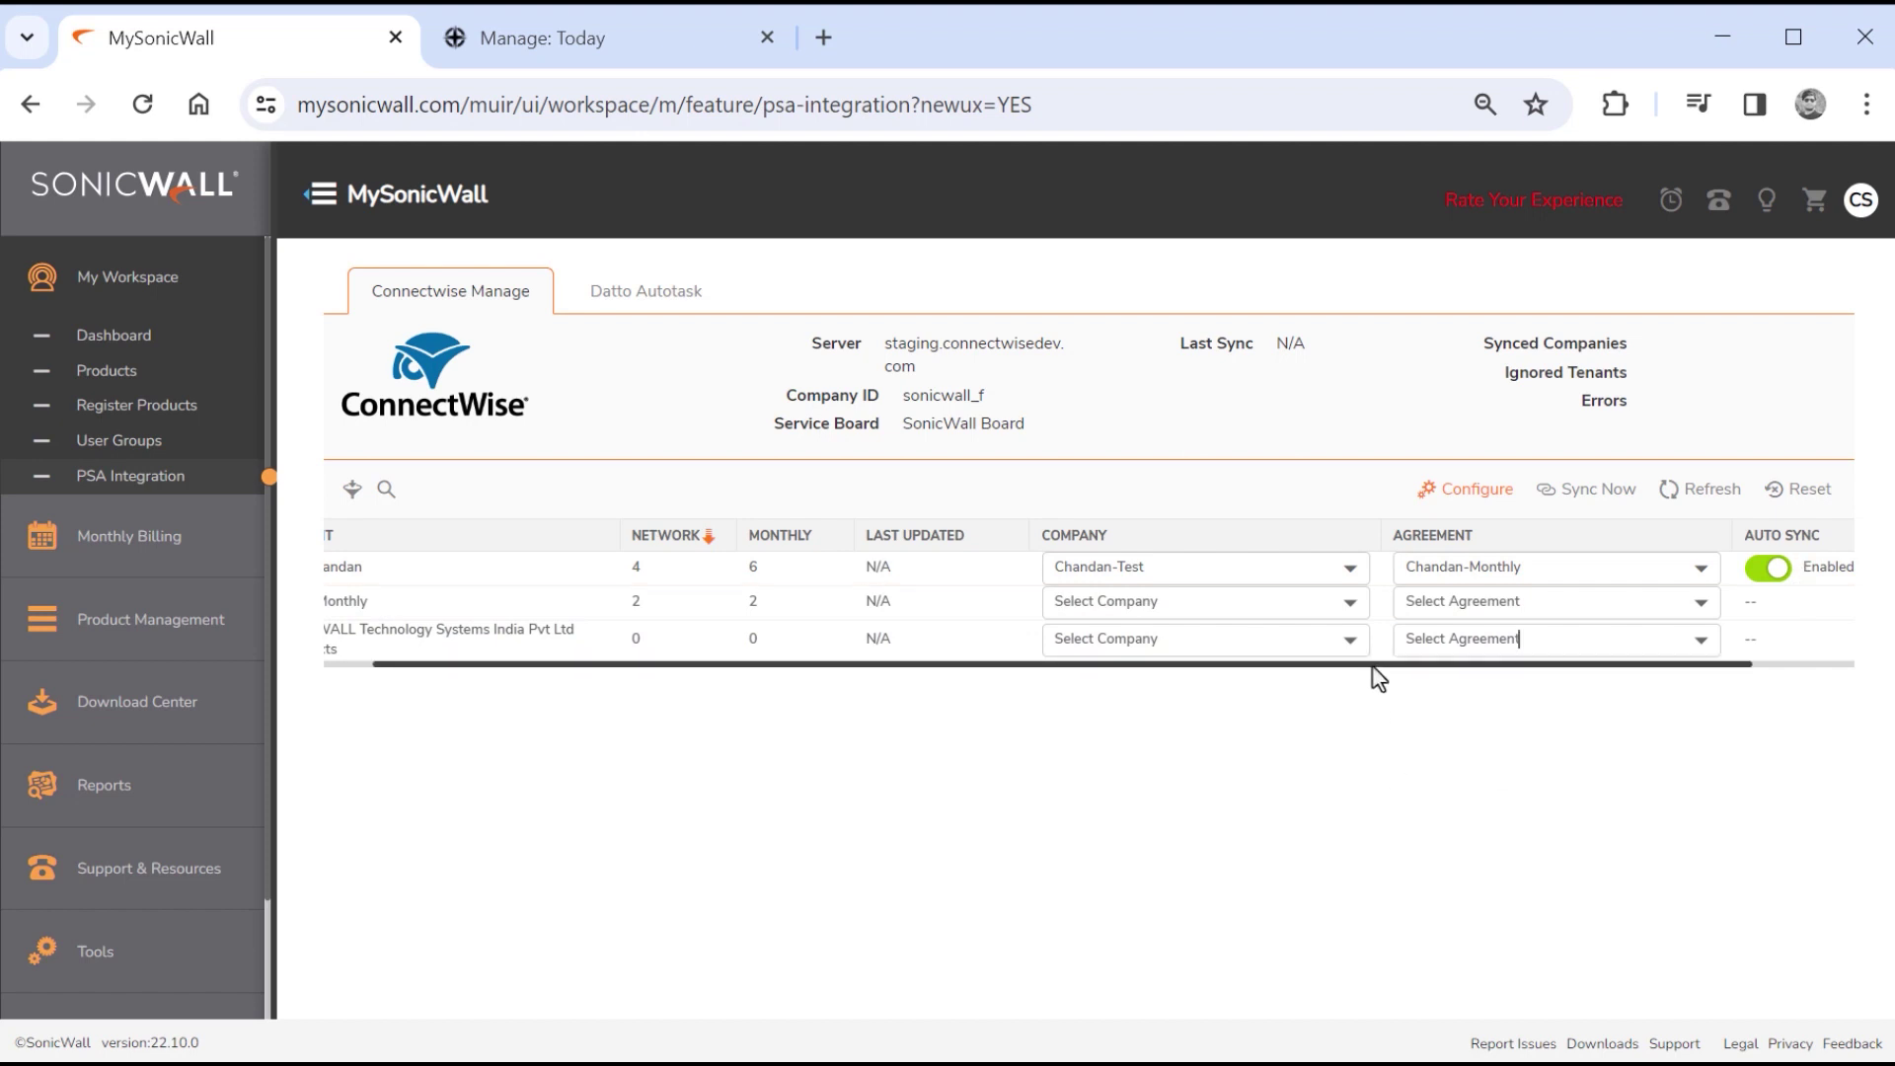
pyautogui.moveTo(1372, 665); pyautogui.dragTo(1320, 666)
# Map MSP-Monthly to the Chandan-MSP company and enable its Auto Sync.
pyautogui.click(1323, 604)
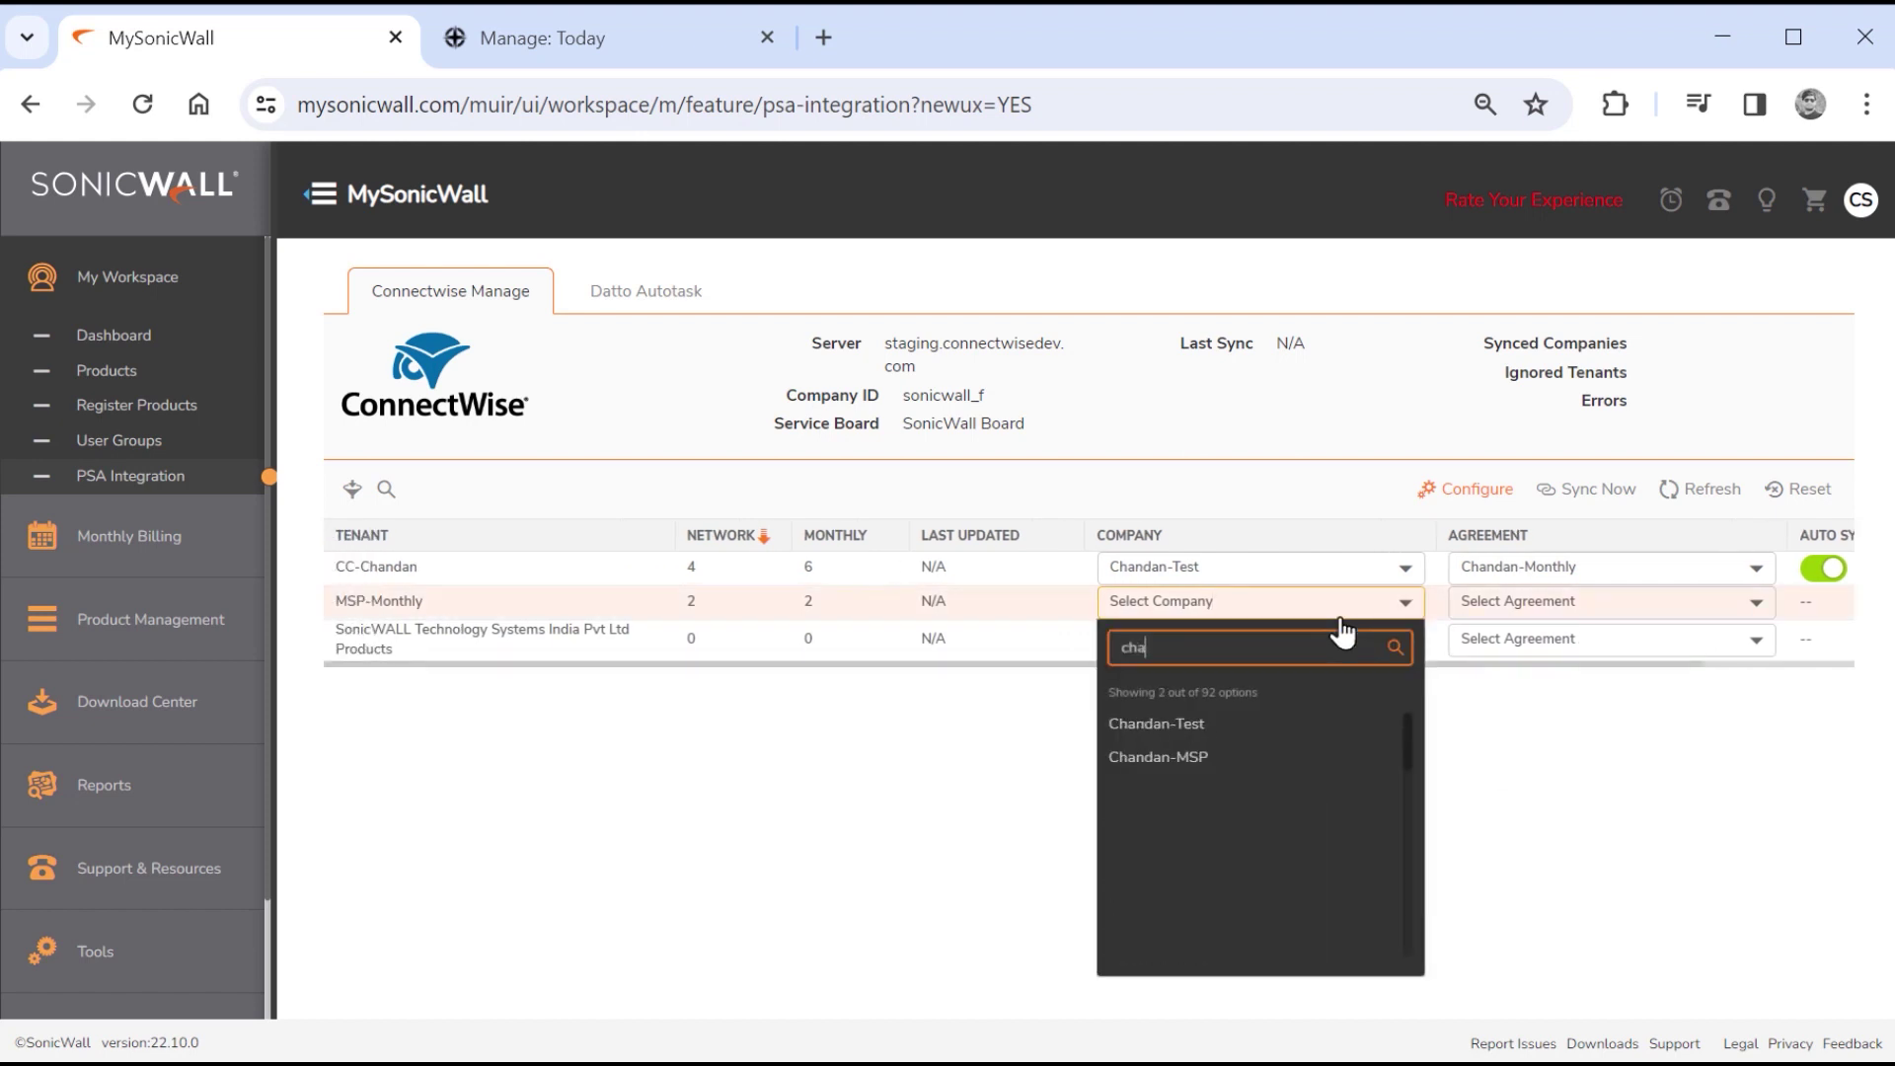
pyautogui.click(1181, 757)
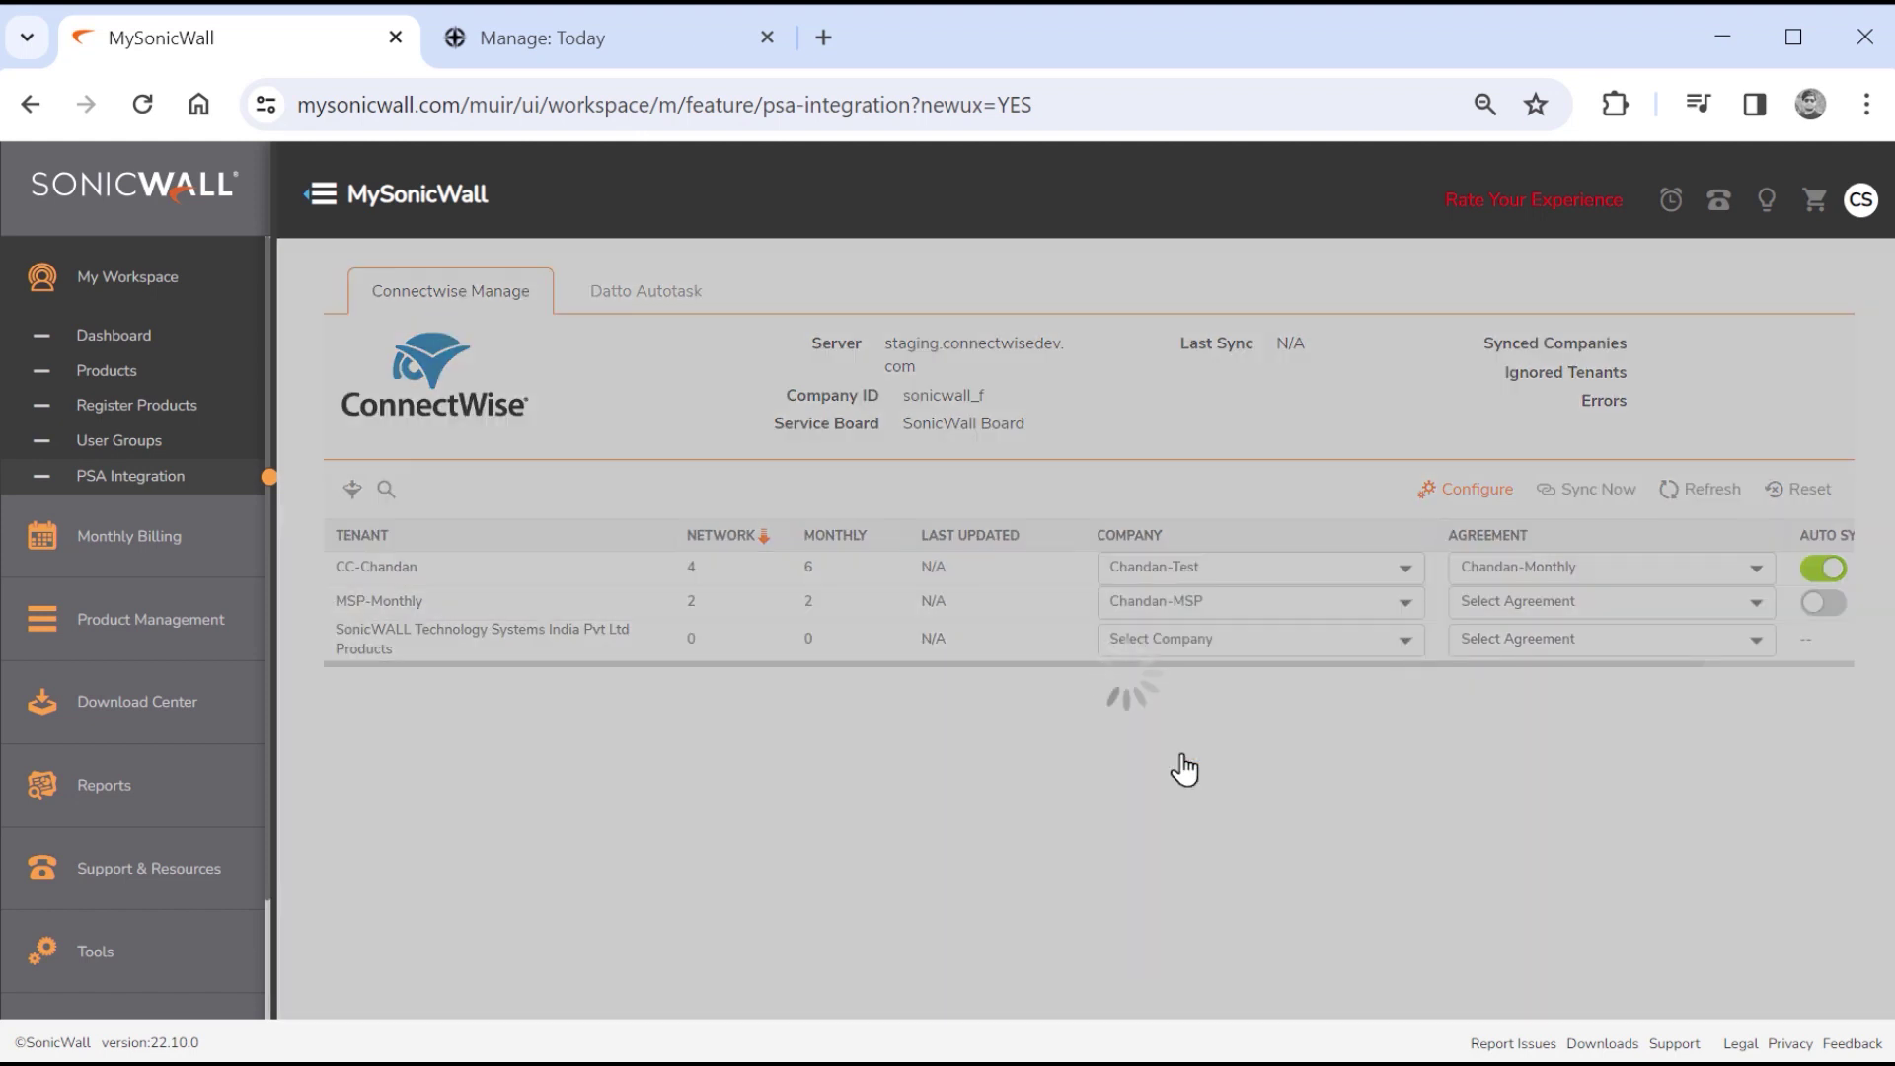
pyautogui.hscroll(1, 1725, 671)
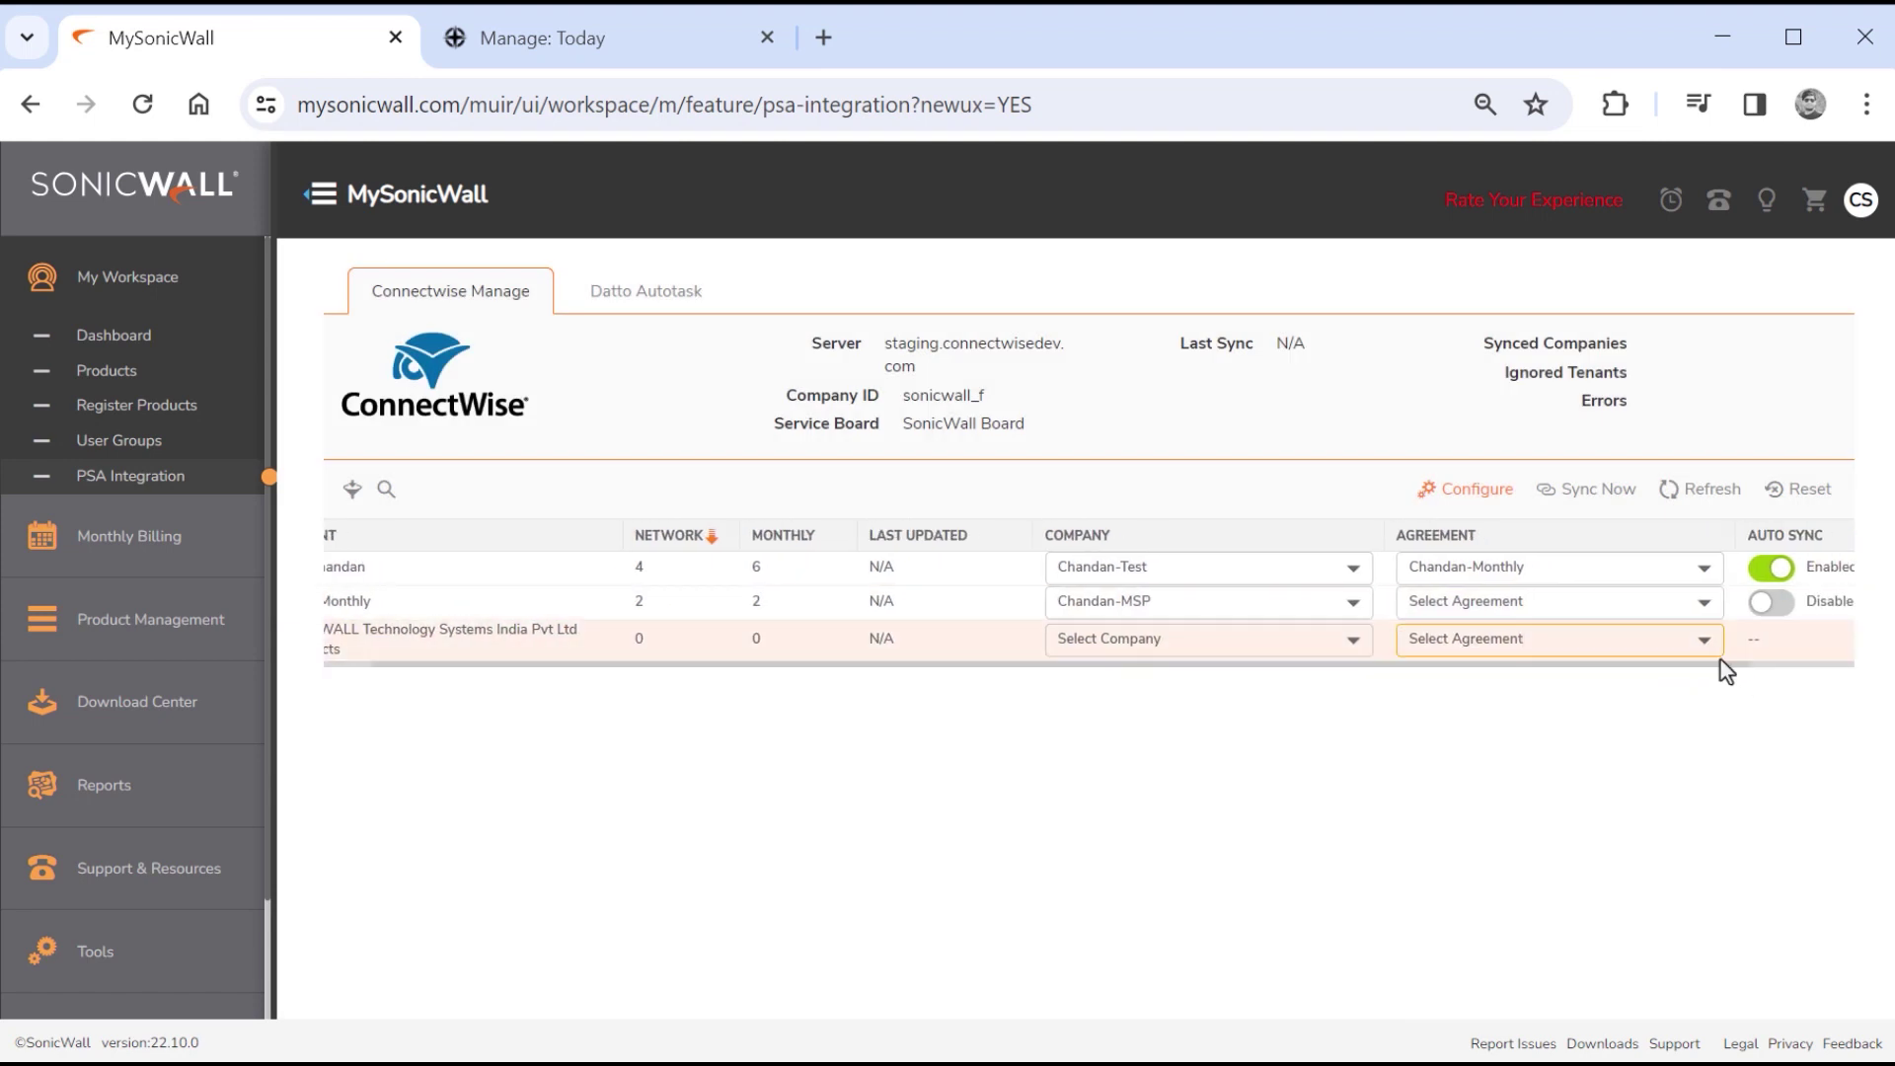
pyautogui.click(1783, 602)
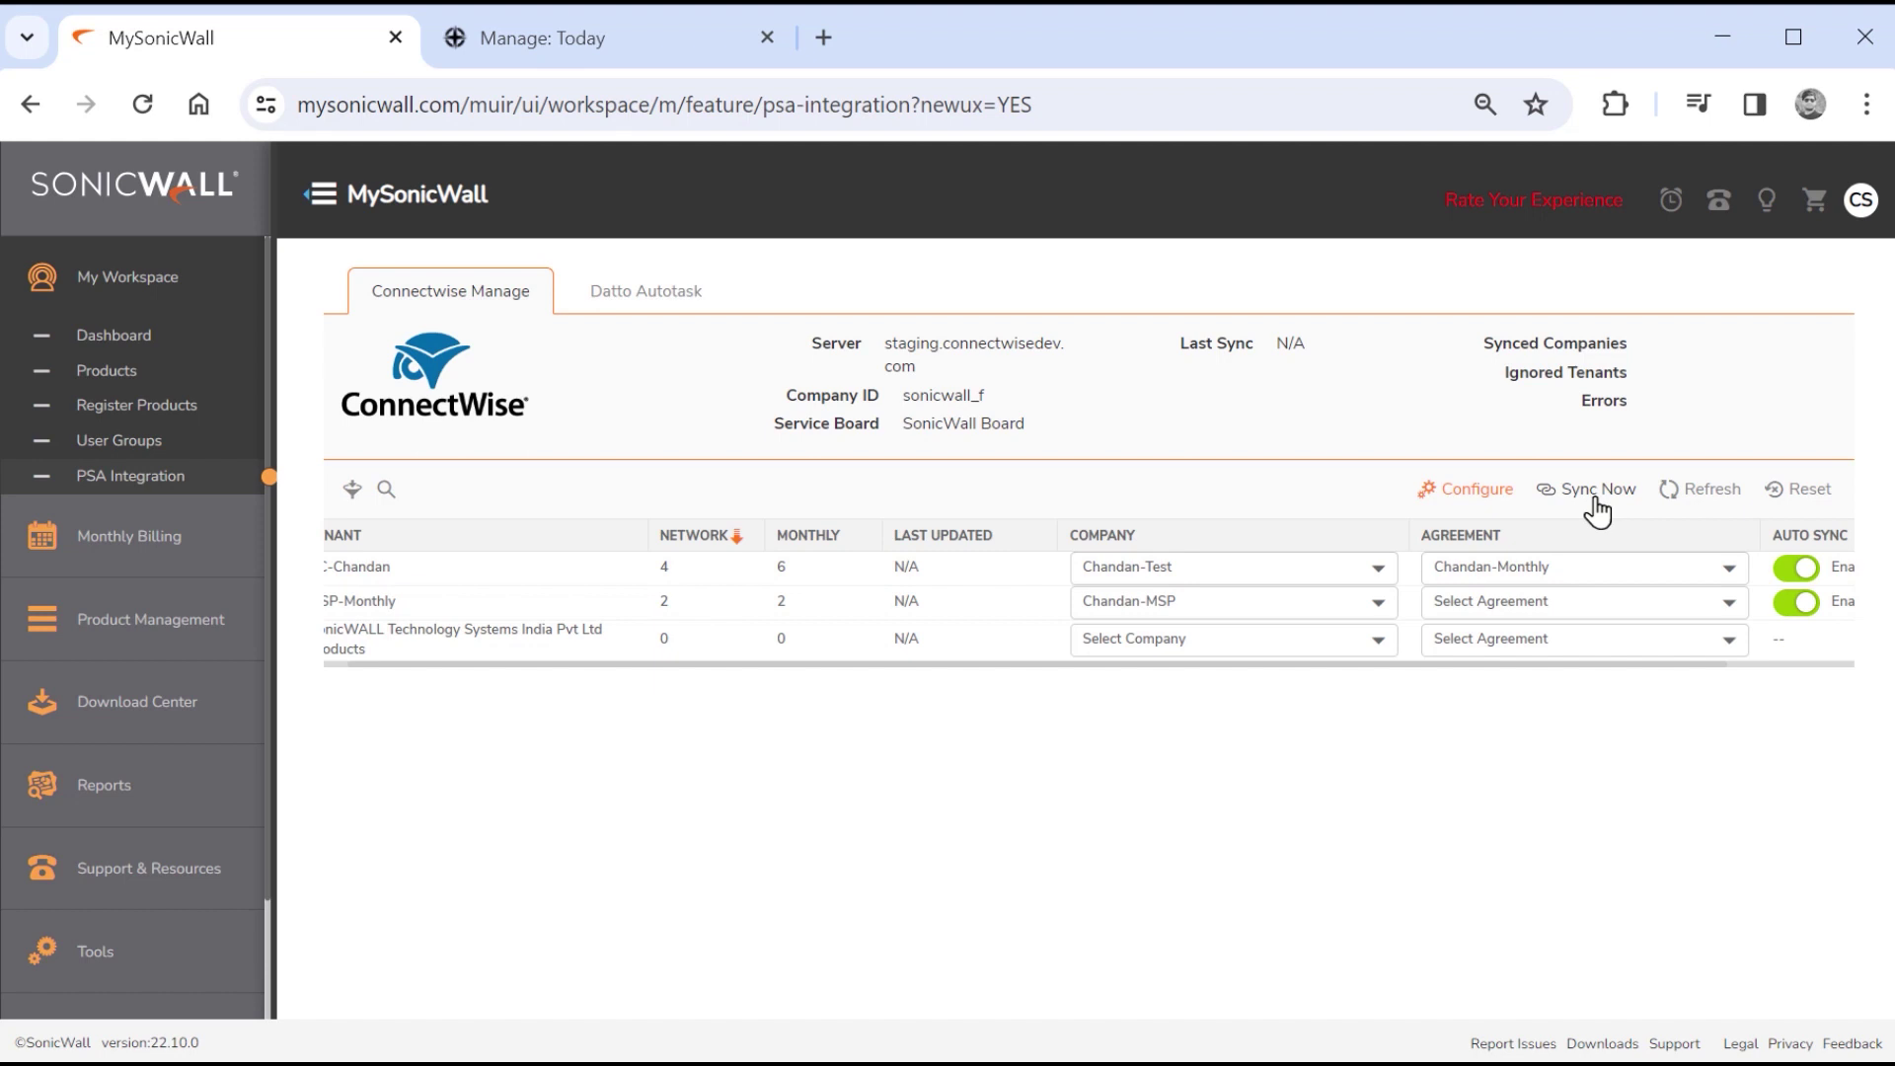
# Start Sync Now, then filter the tenants with Agreements Mapped set to All.
pyautogui.click(1594, 499)
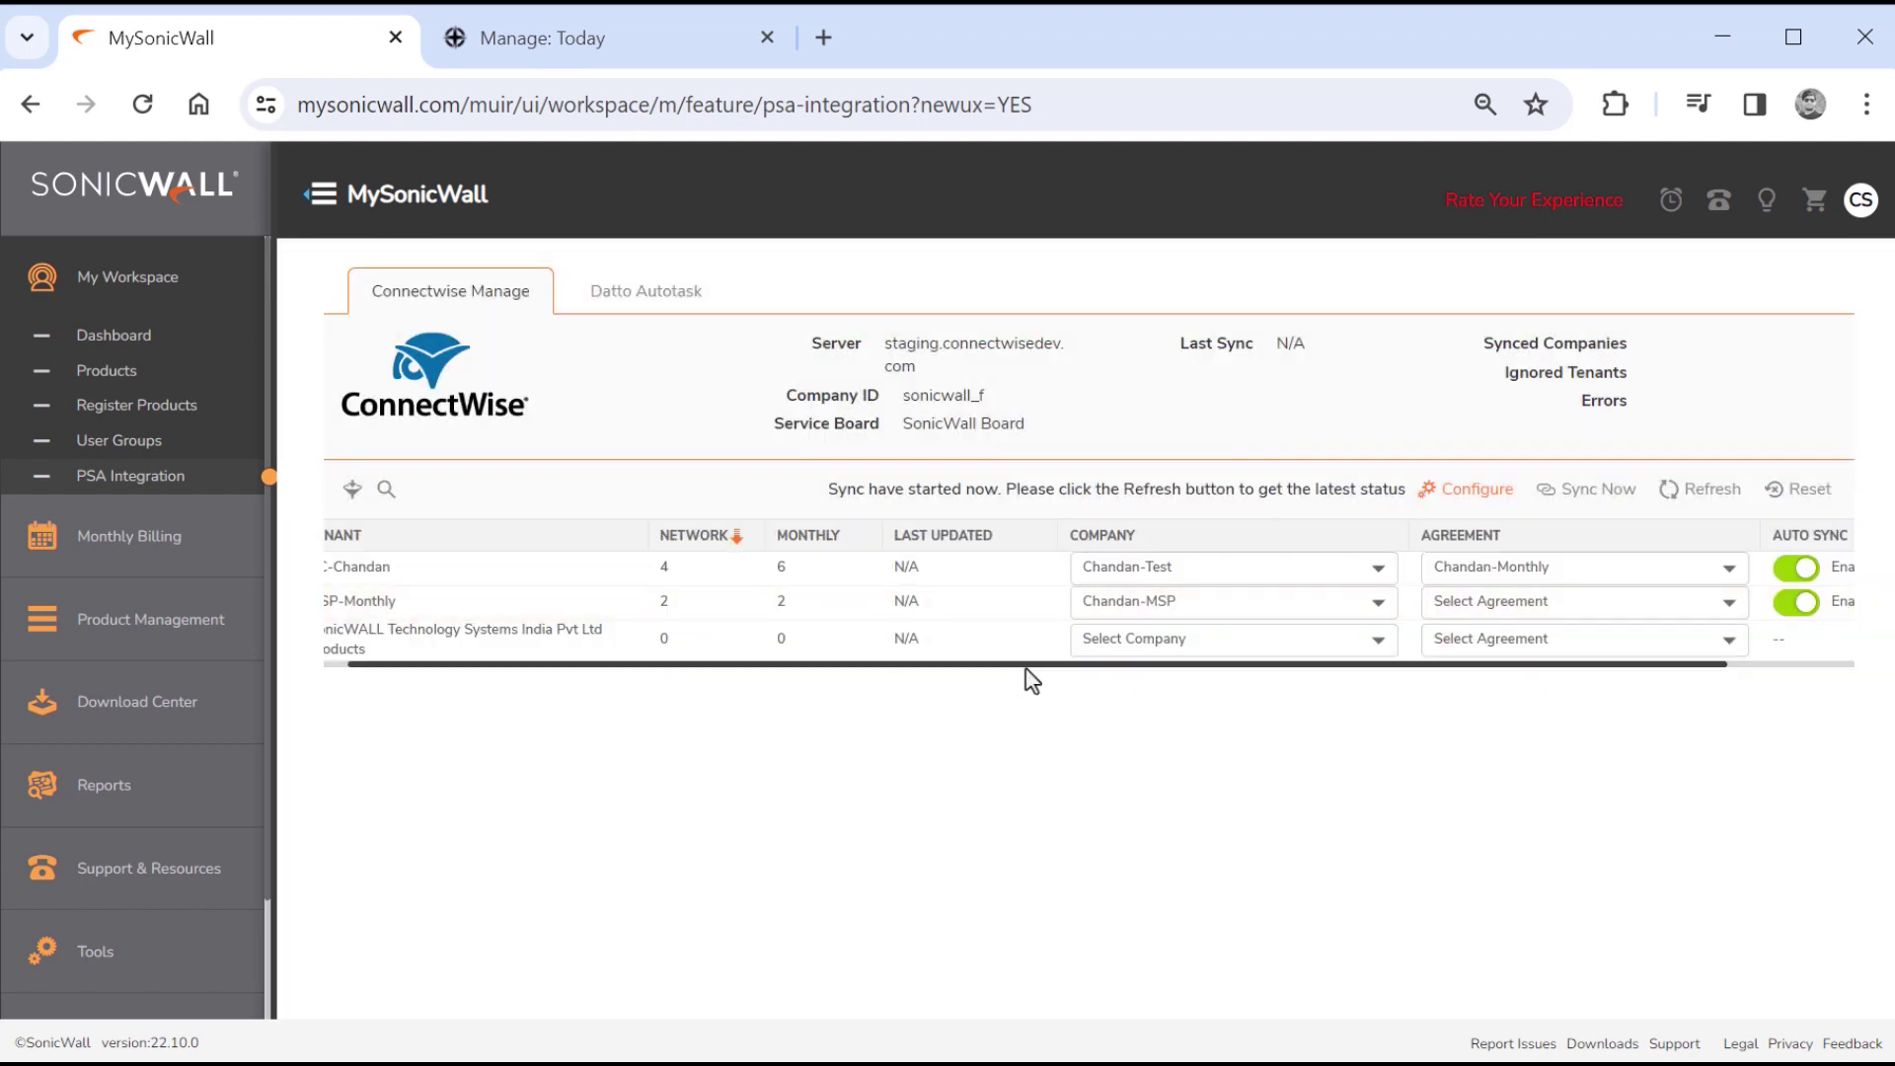
pyautogui.moveTo(1026, 667); pyautogui.dragTo(913, 685)
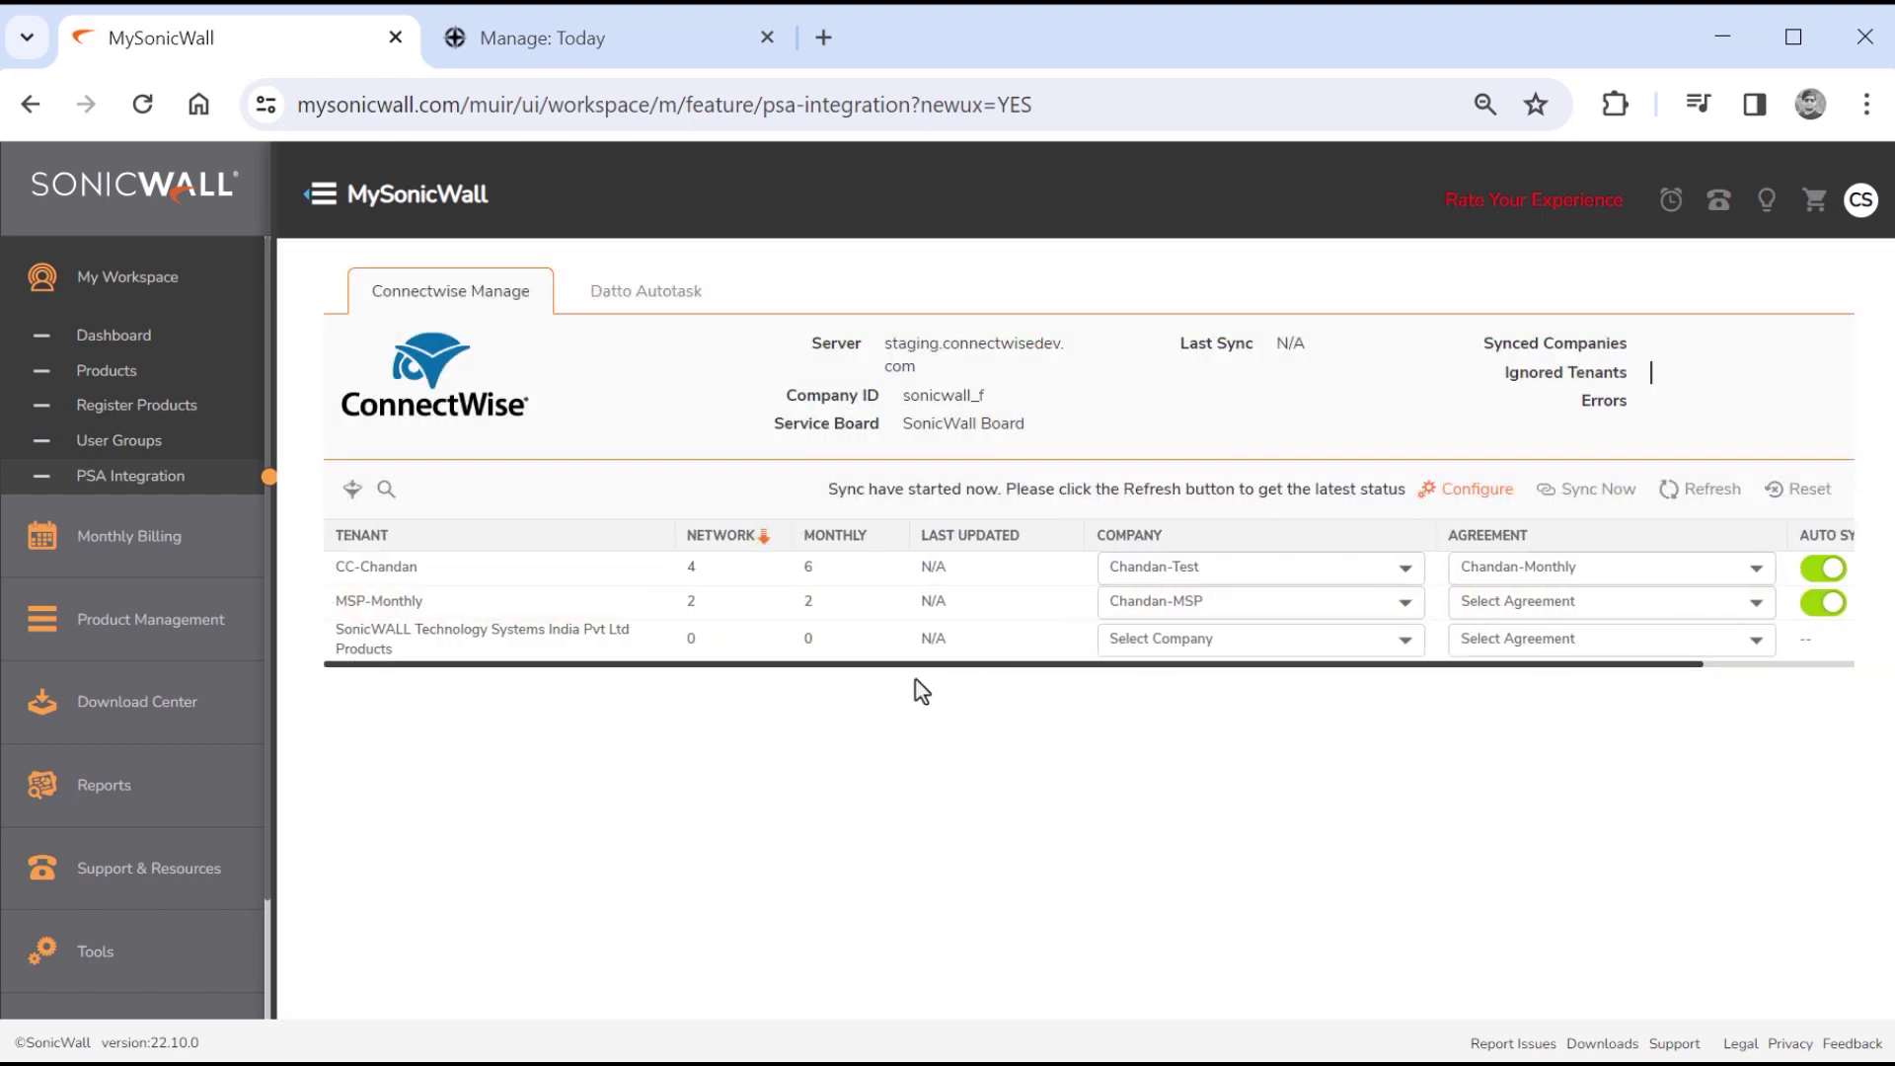
pyautogui.click(352, 489)
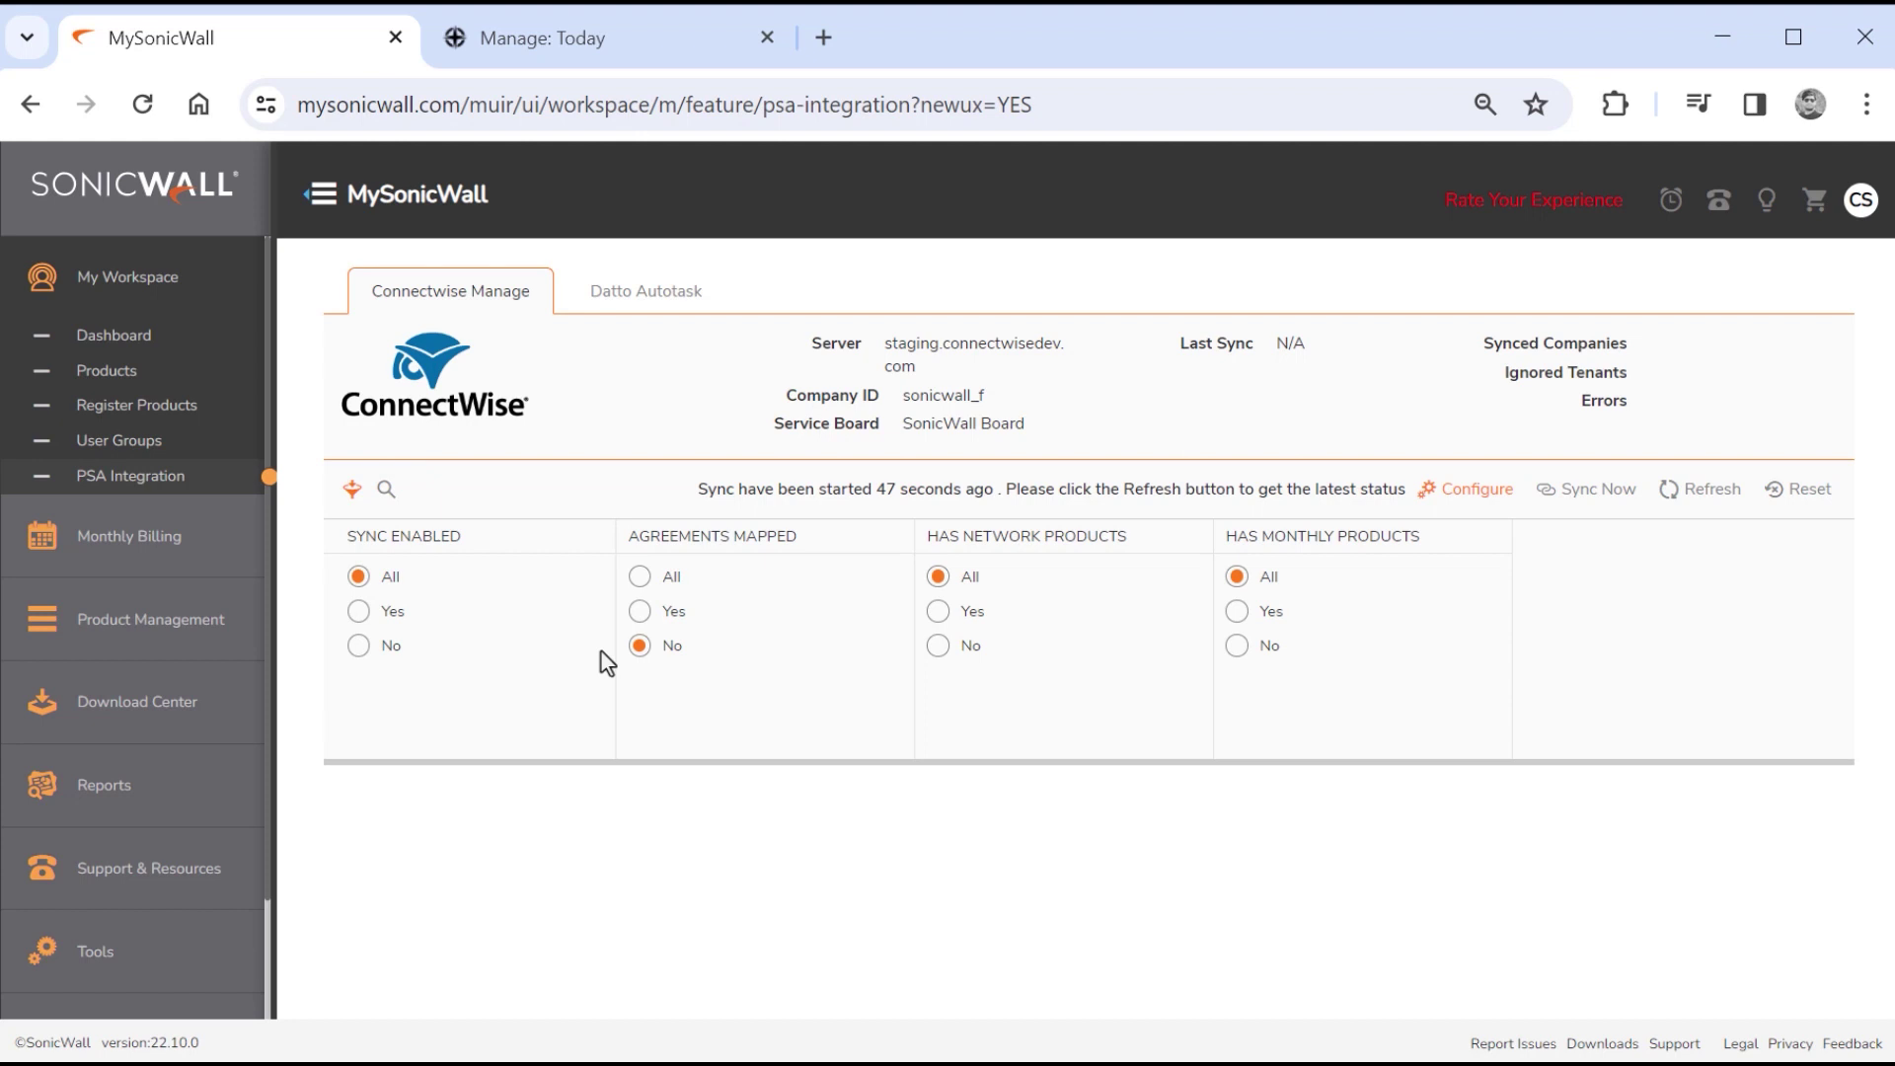
pyautogui.click(641, 578)
pyautogui.click(353, 490)
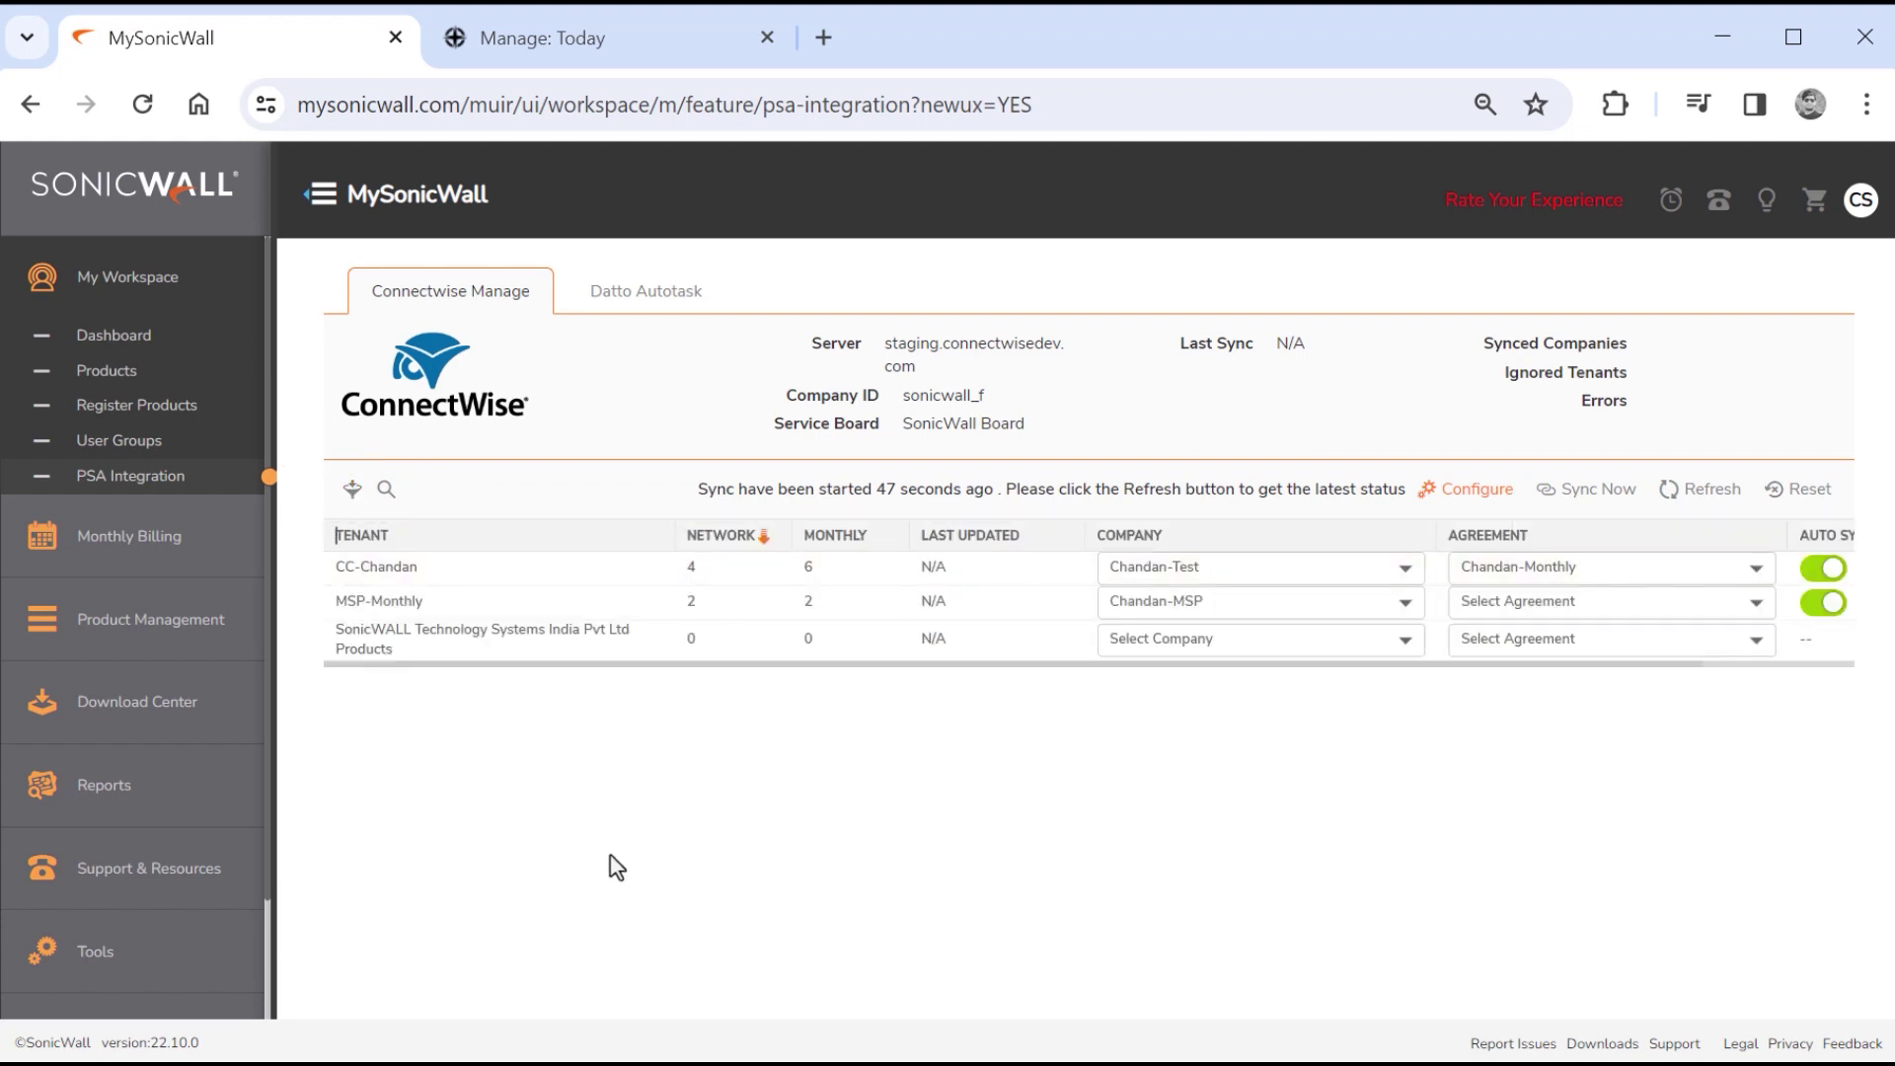
# Refresh the sync status to 5 minutes ago, then cancel the Reset Data dialog.
pyautogui.click(1707, 499)
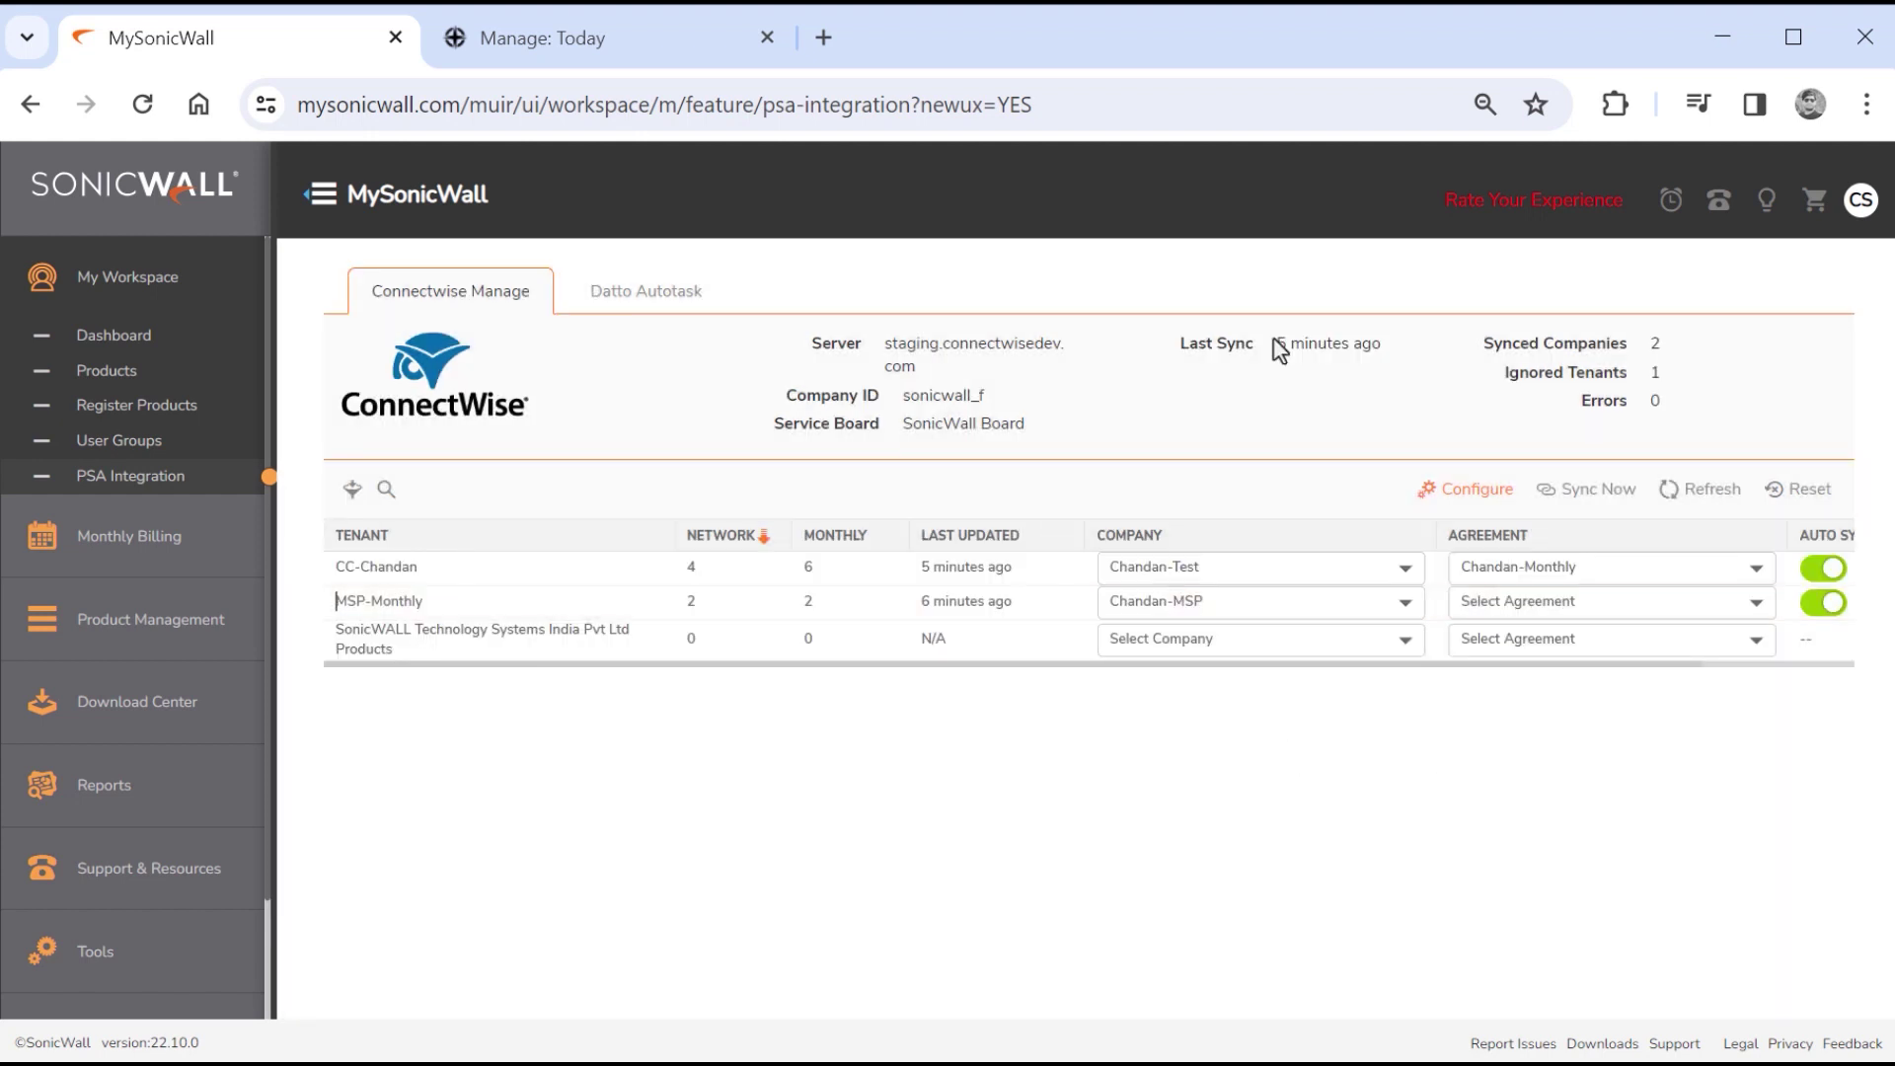
pyautogui.moveTo(1279, 345); pyautogui.dragTo(1377, 342)
pyautogui.click(1656, 434)
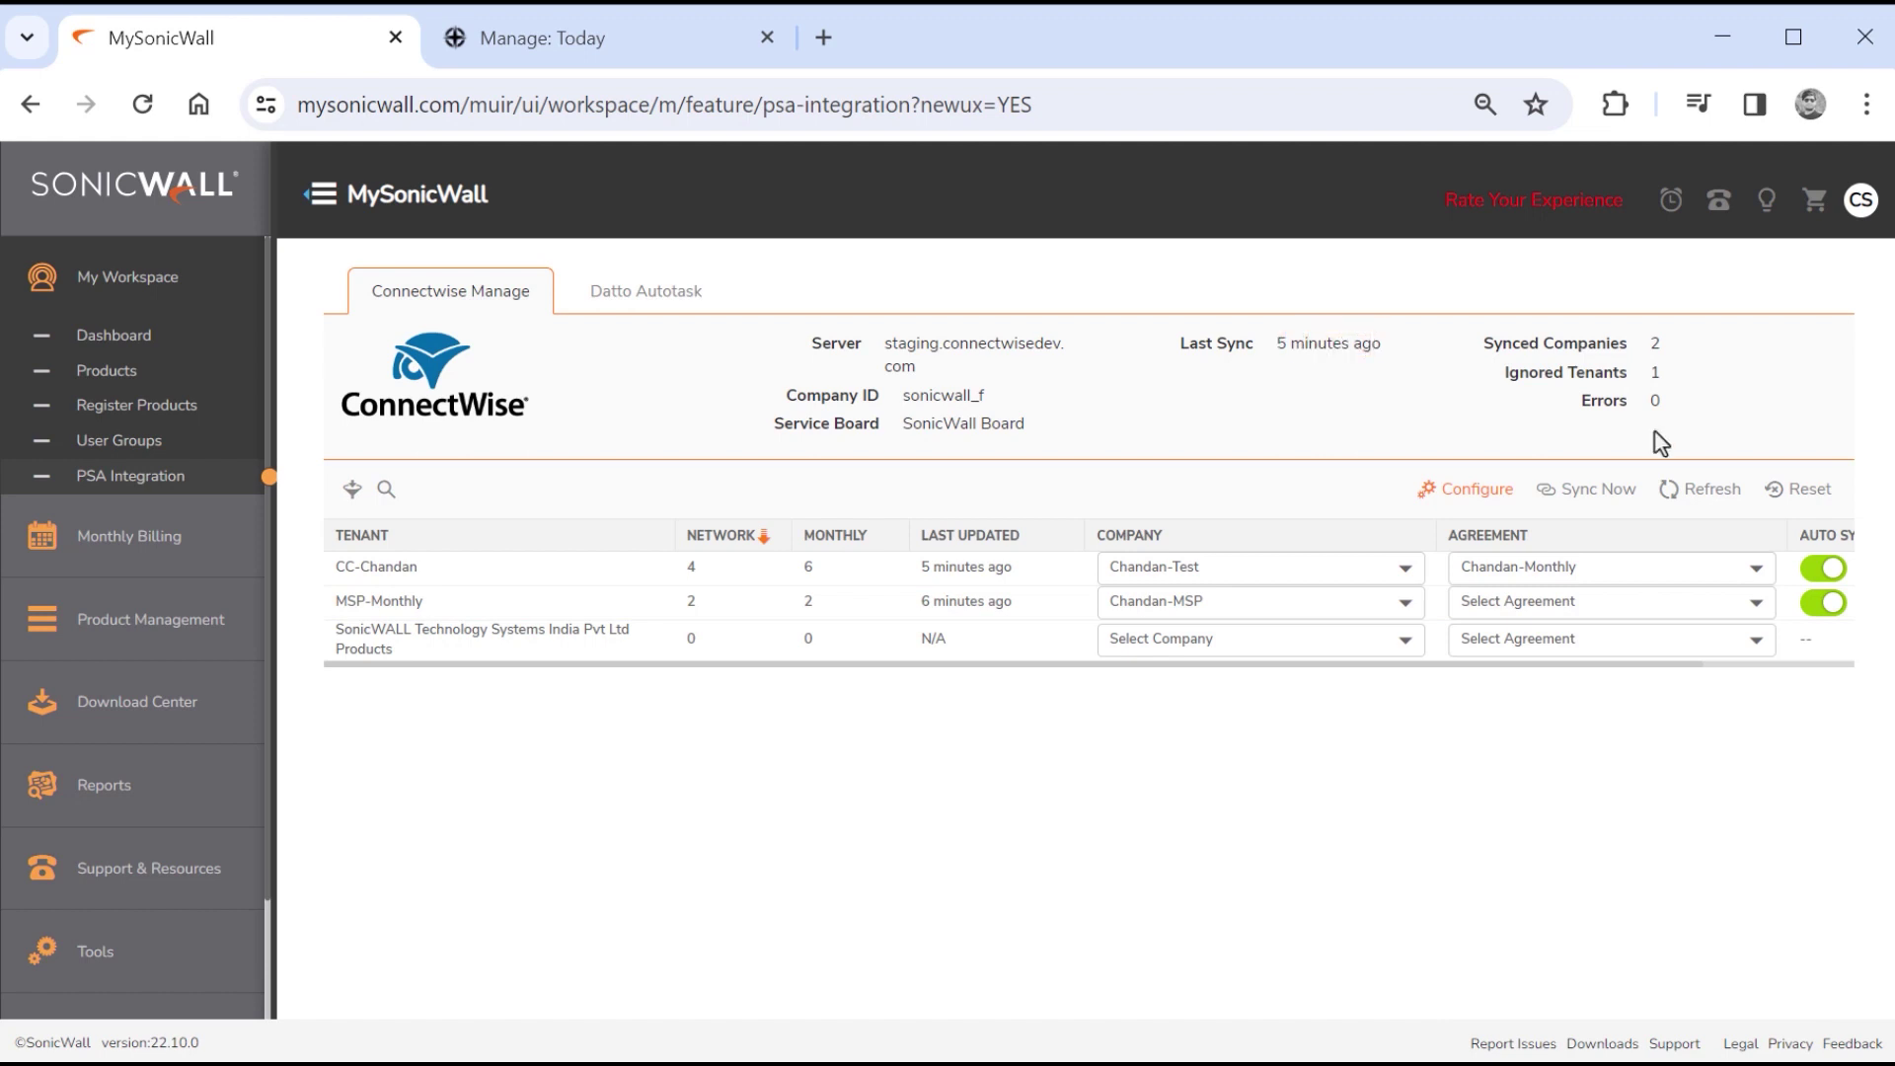
pyautogui.click(1820, 493)
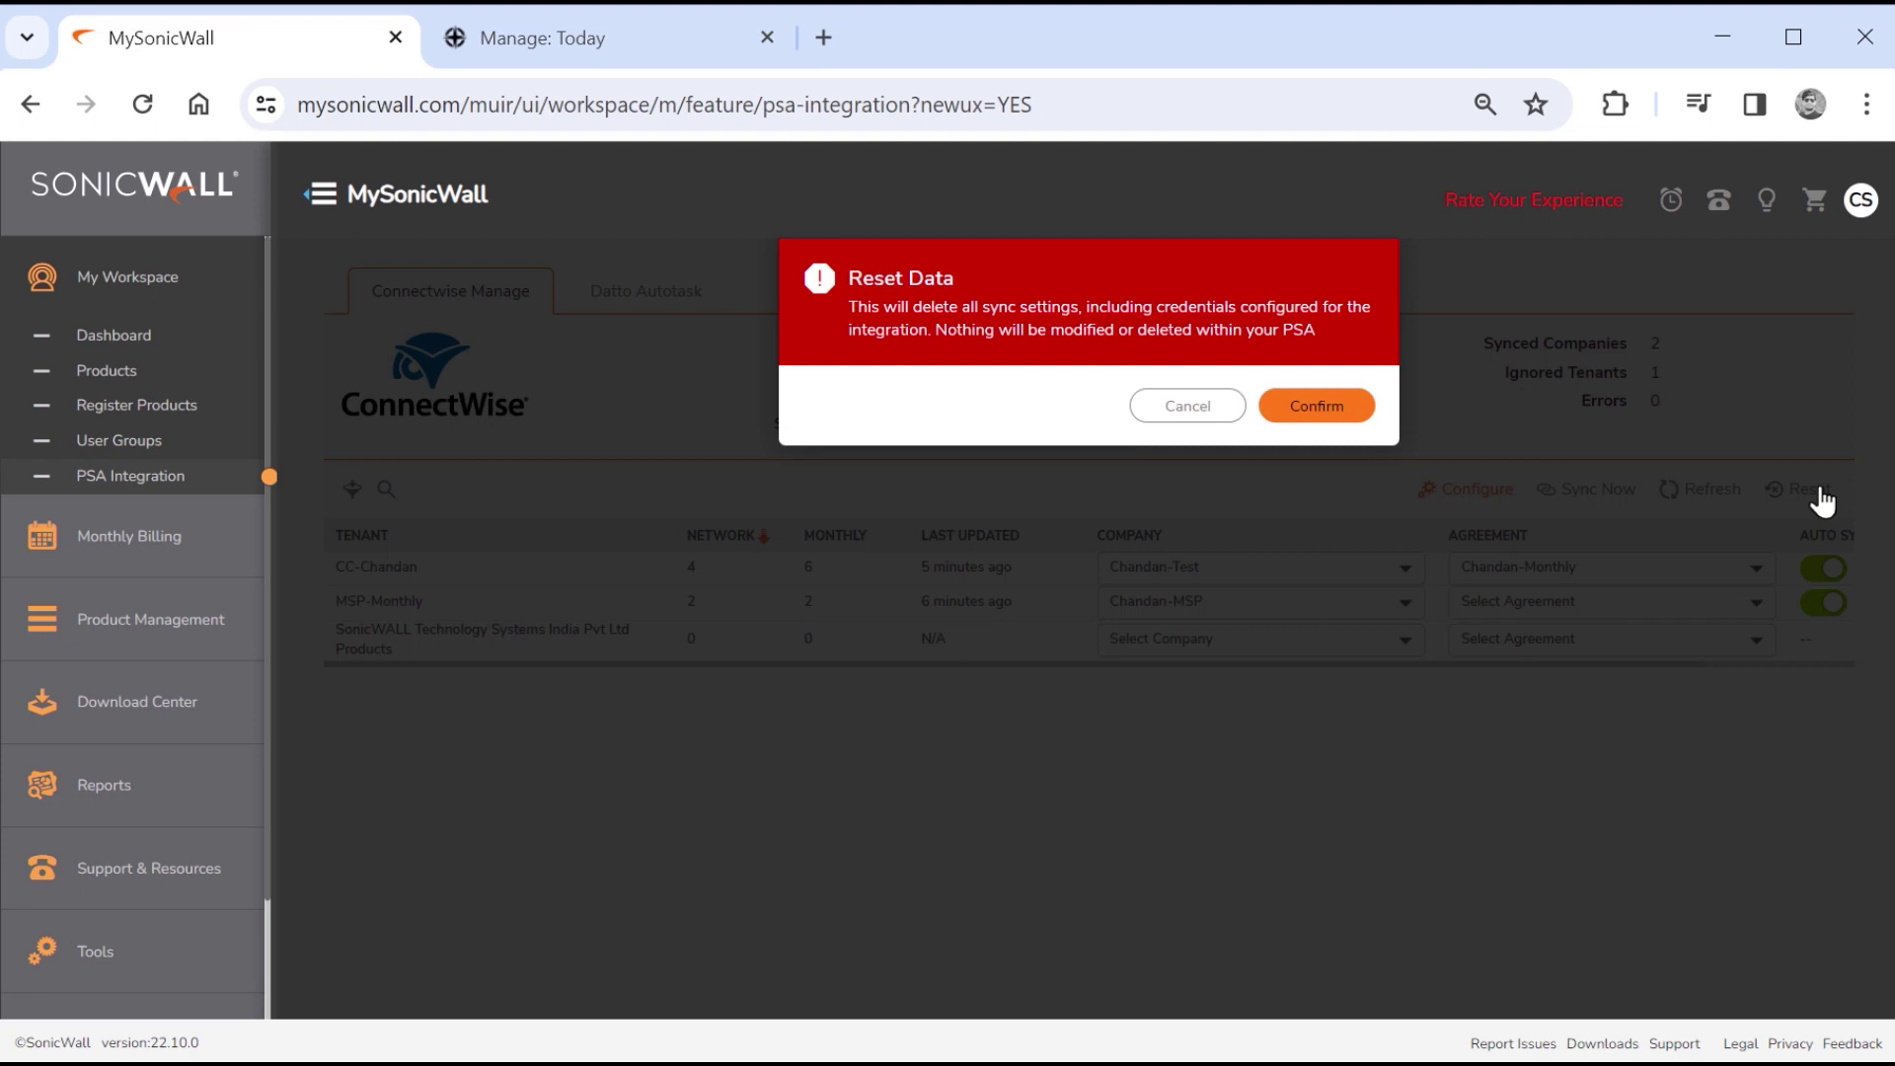
pyautogui.click(1175, 412)
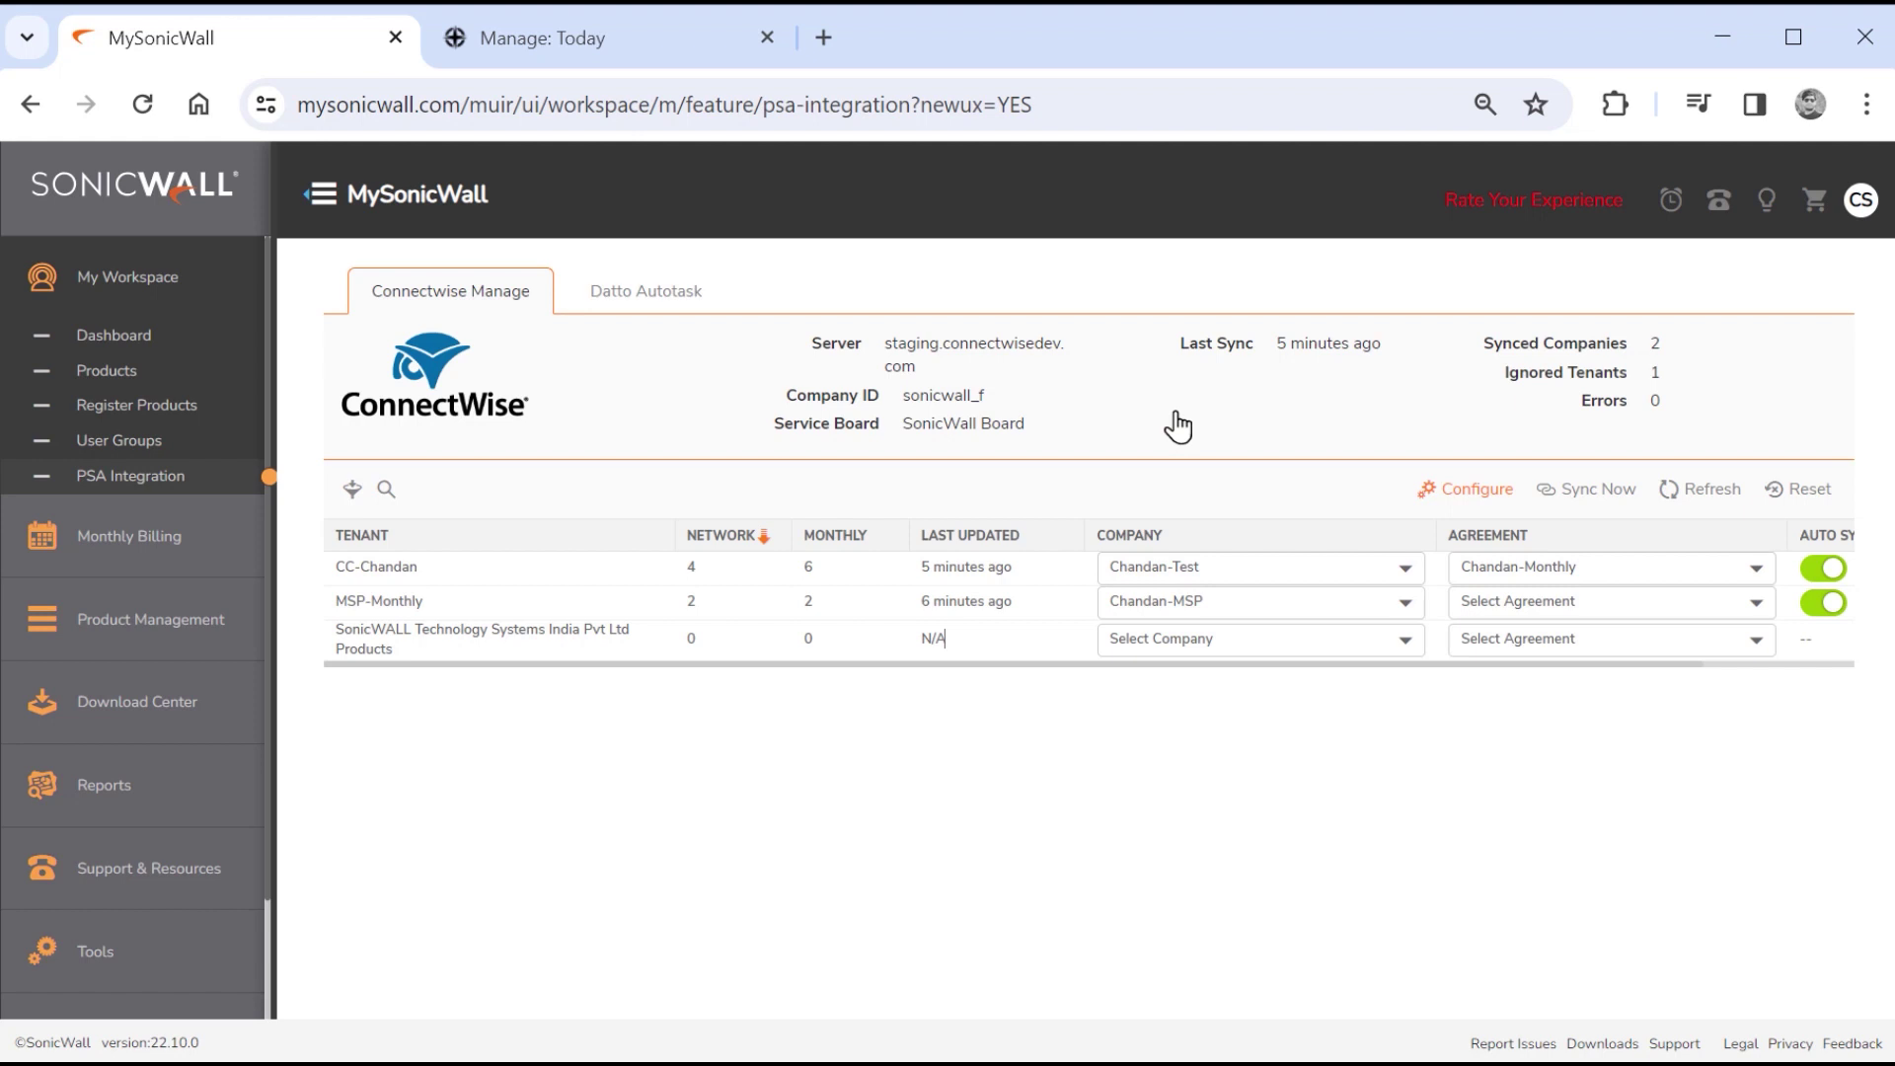
# Search ConnectWise Manage companies for 'chandan' and open the Chandan-Test record.
pyautogui.click(619, 50)
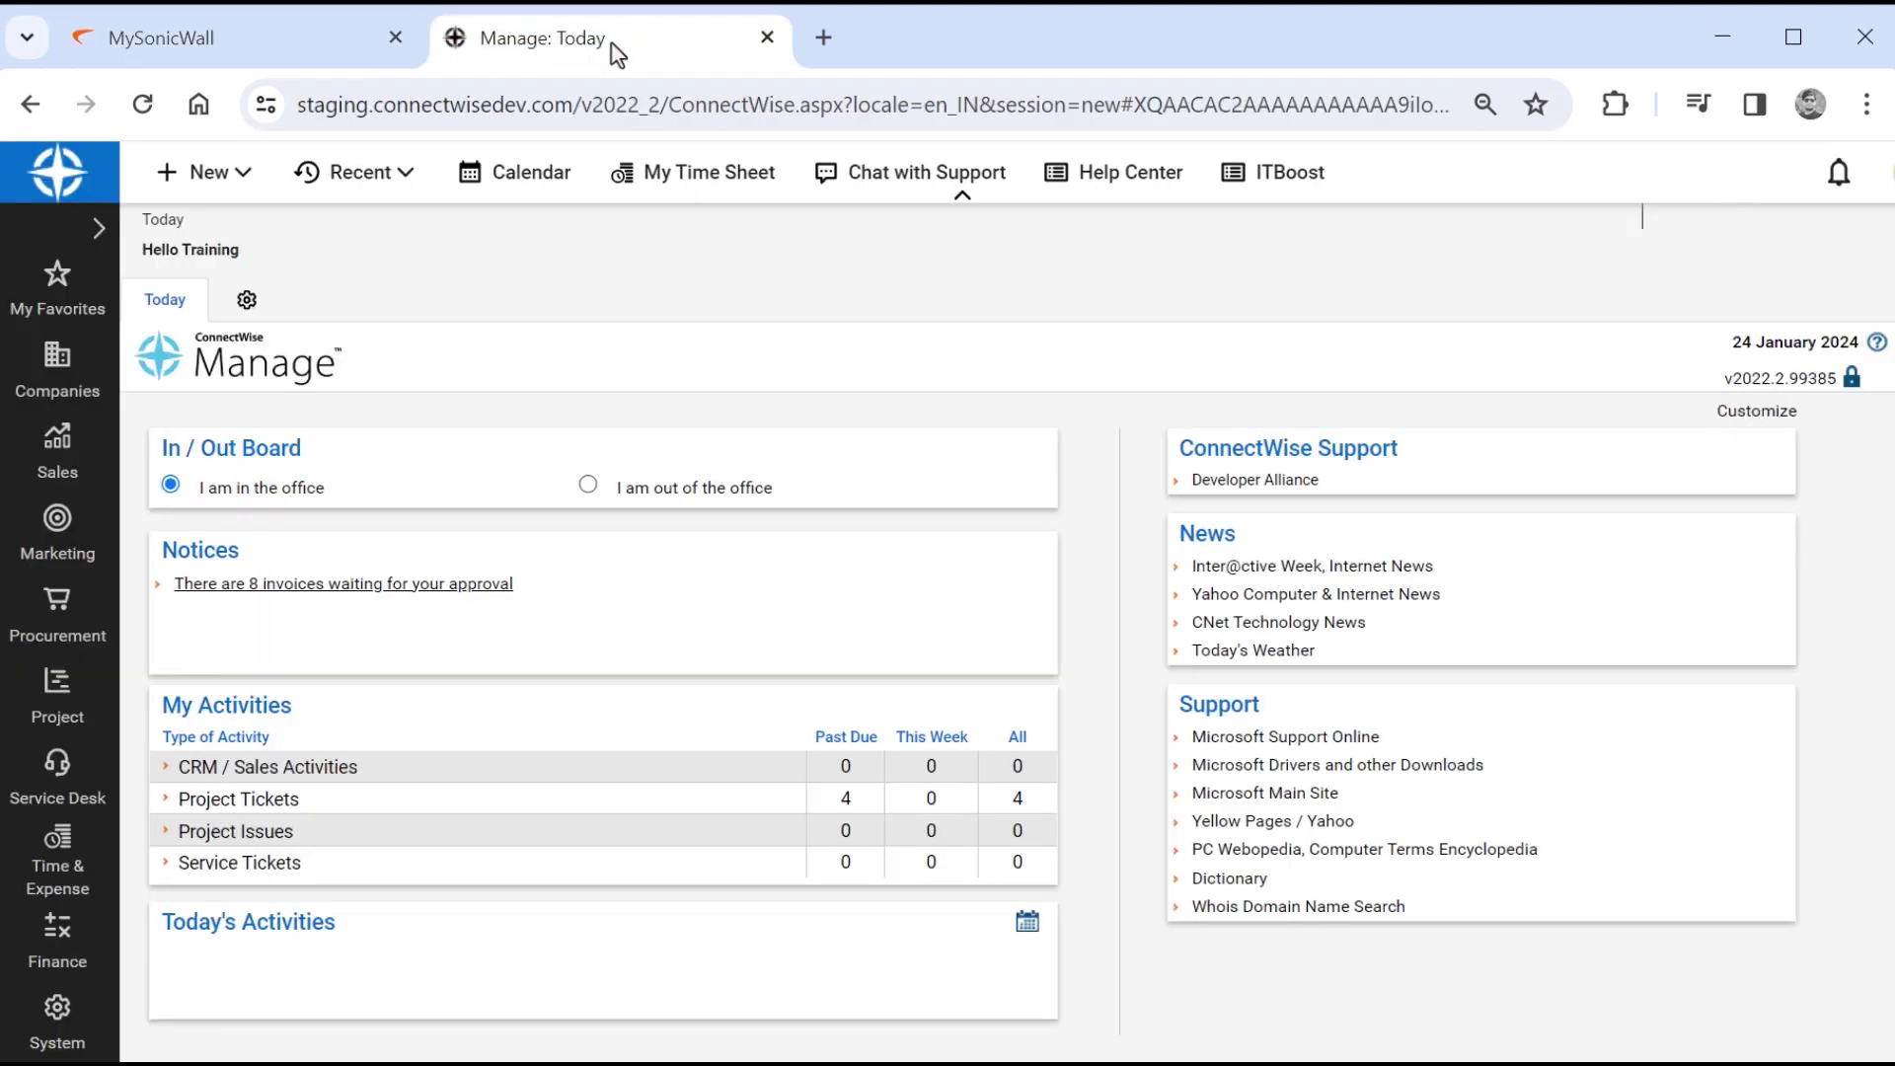
pyautogui.click(56, 373)
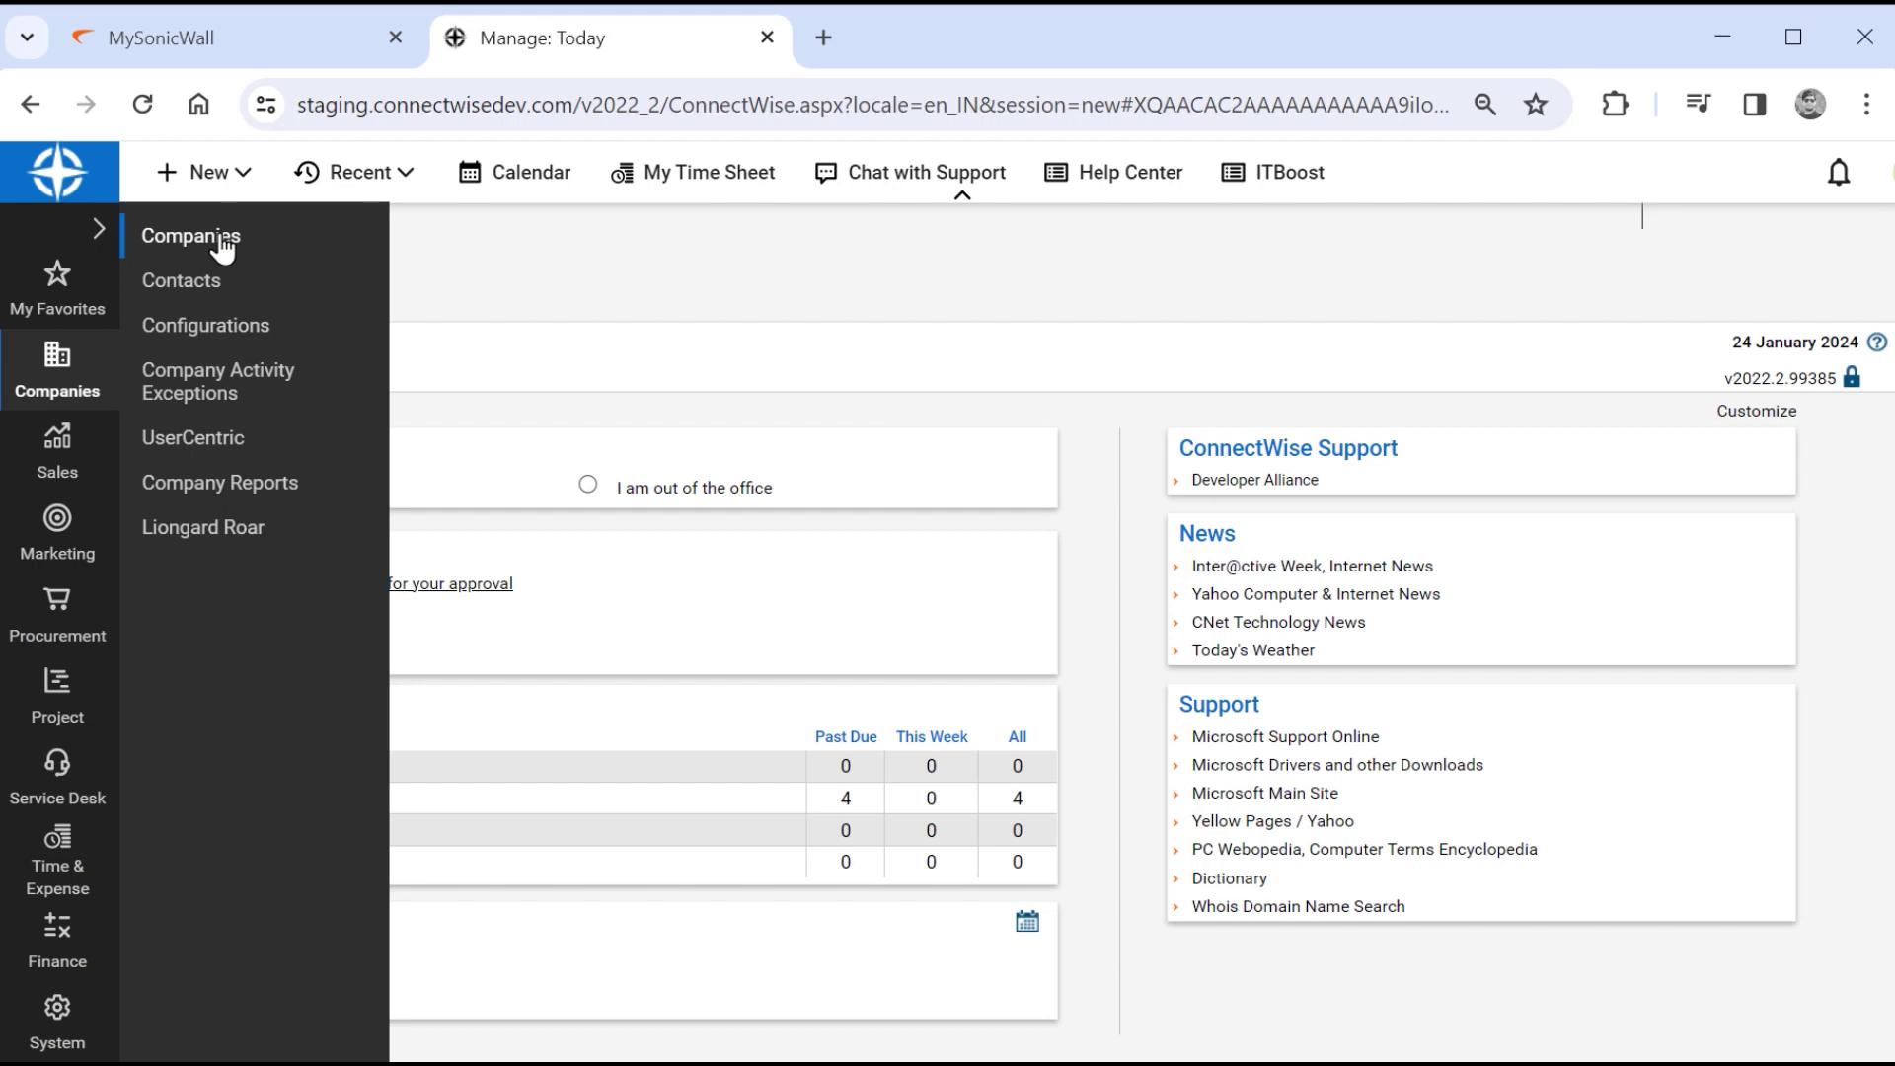
pyautogui.click(223, 248)
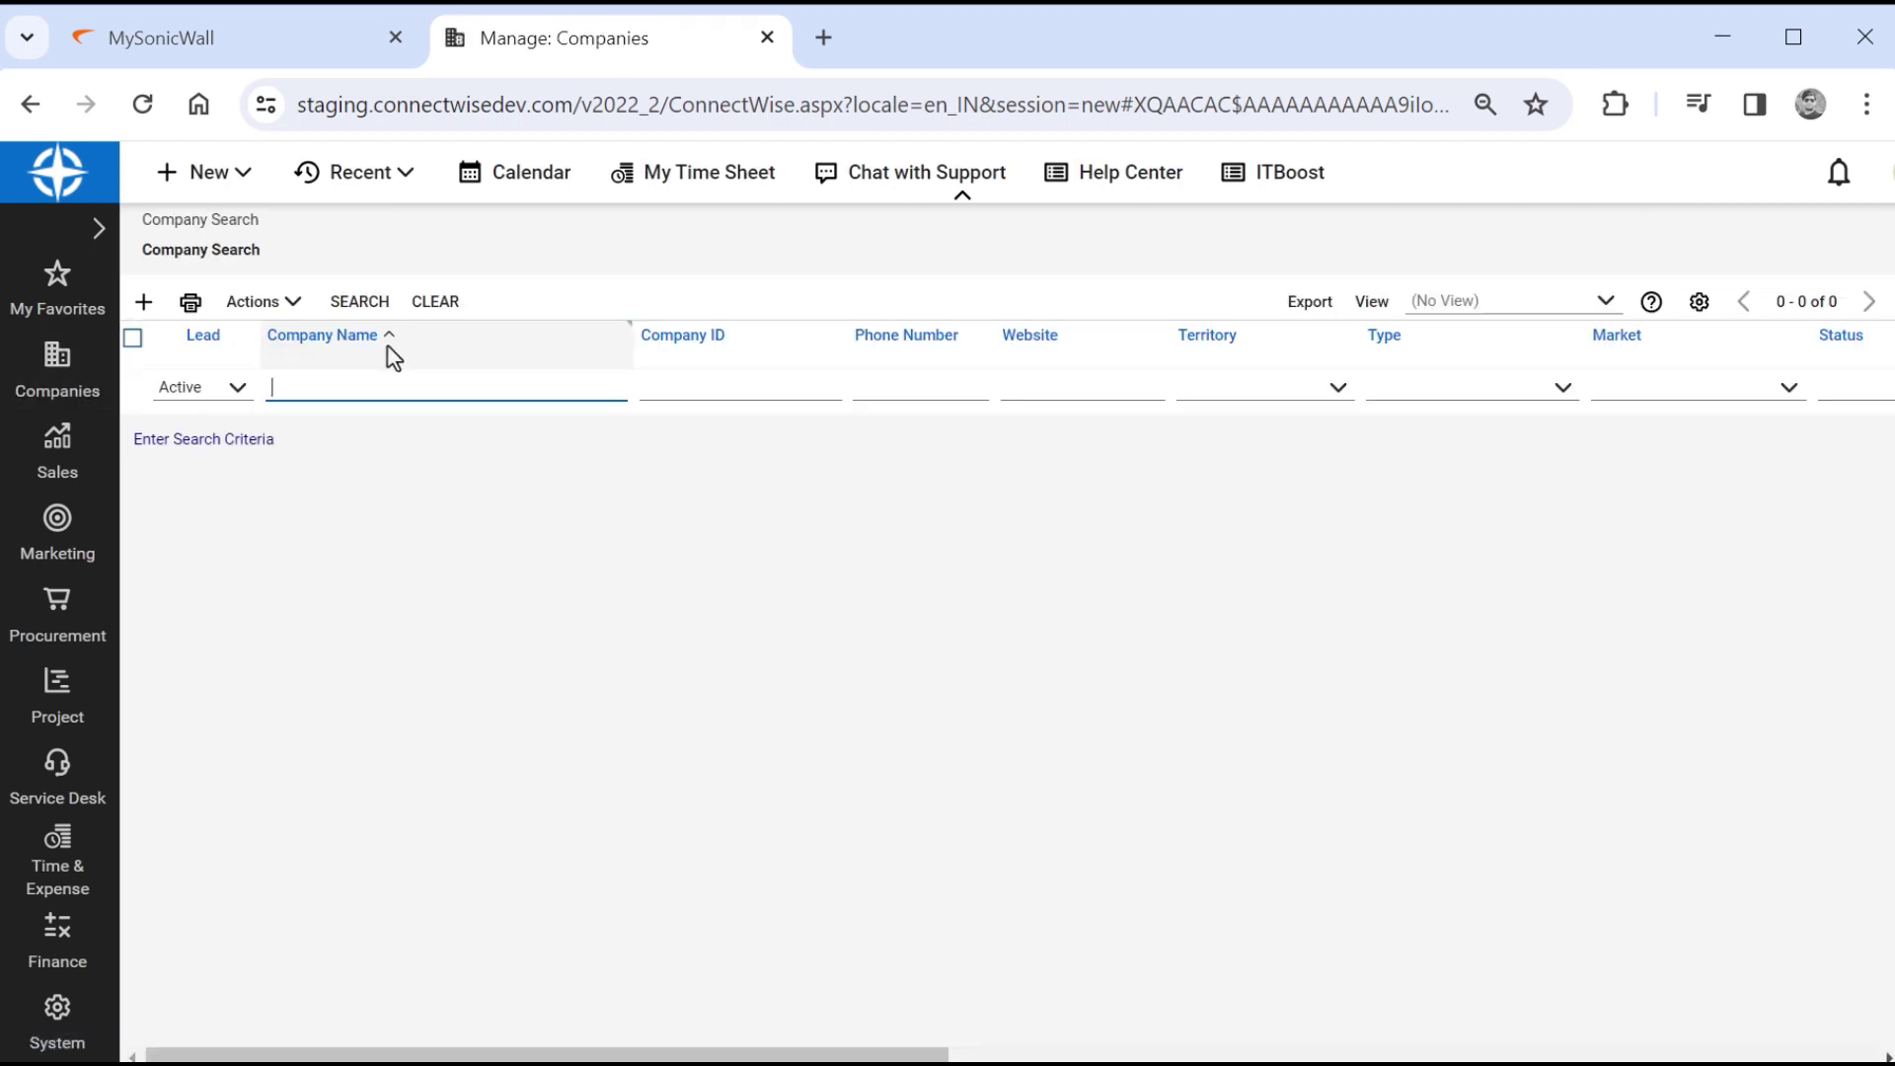
pyautogui.write('chandan')
pyautogui.press('Return')
pyautogui.click(312, 470)
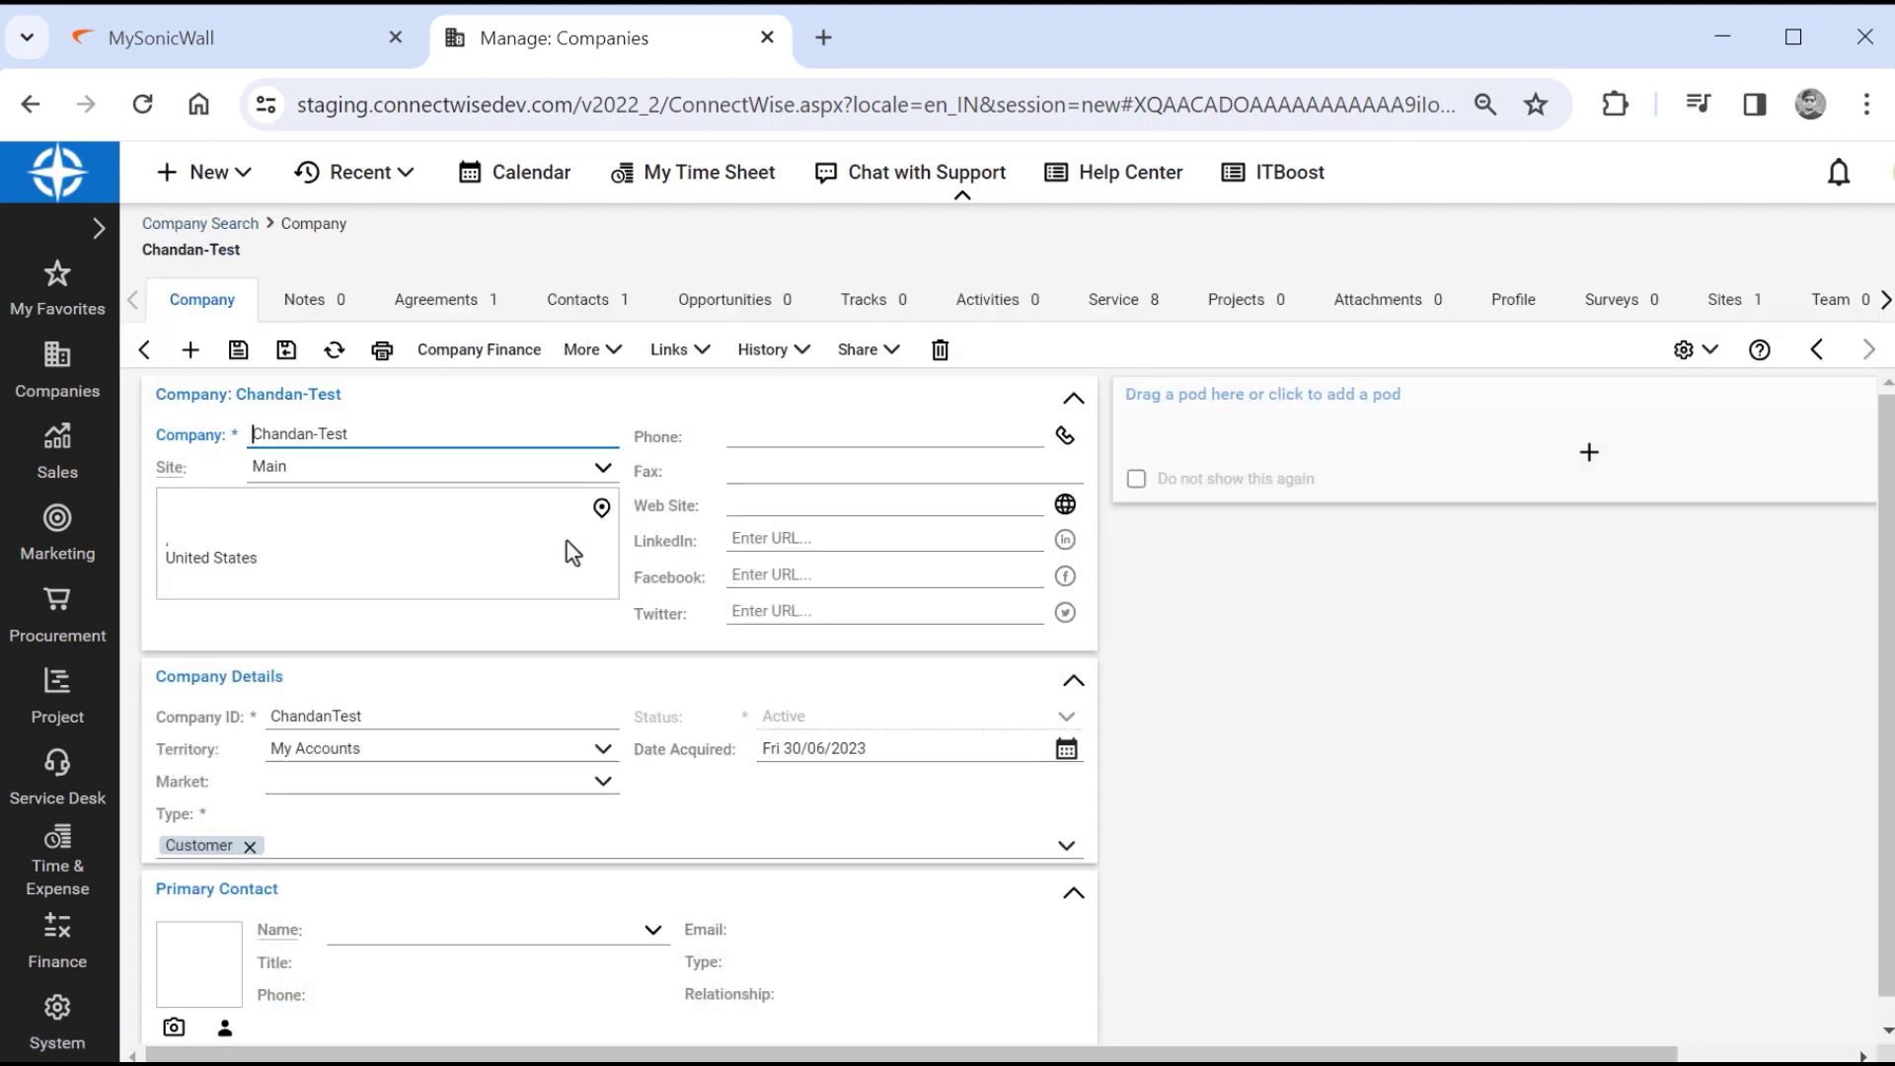
# Check the Chandan-Monthly agreement's SSL VPN users for NSV 270 addition, then return to agreements.
pyautogui.click(457, 306)
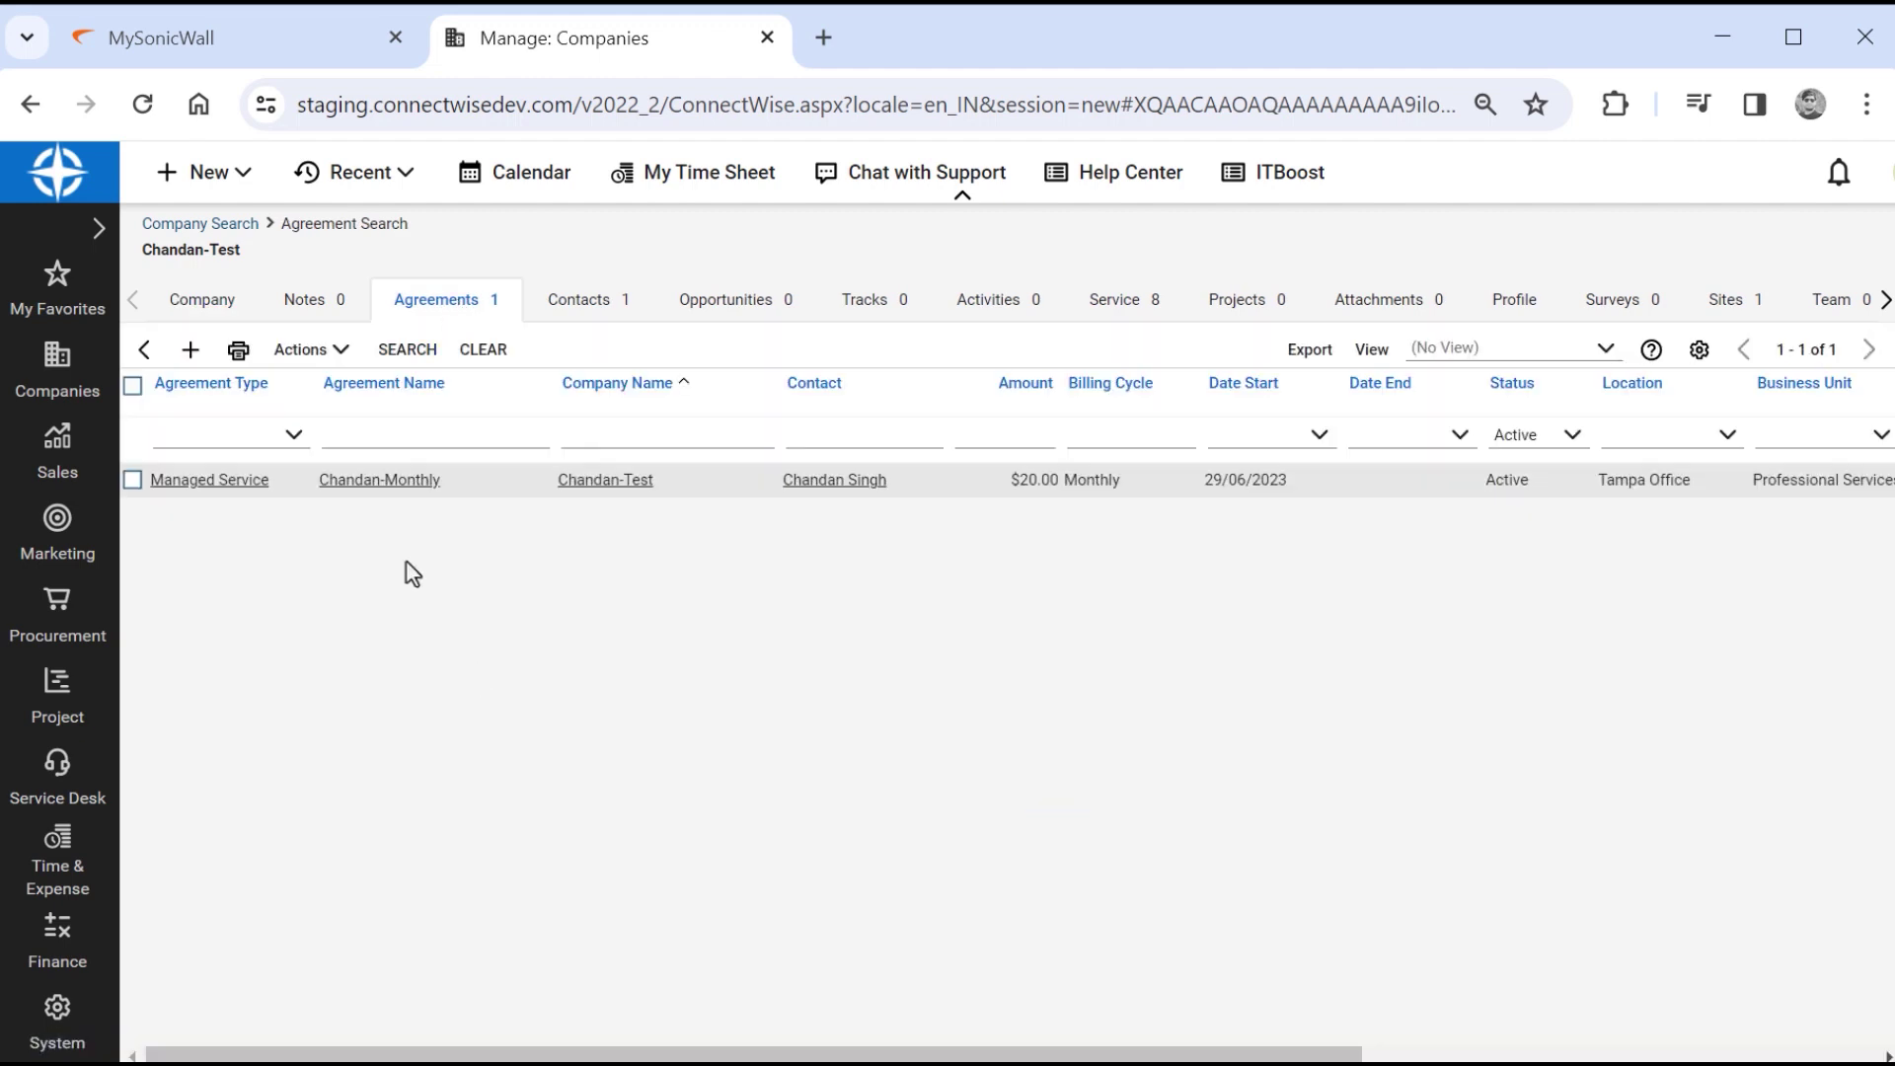
pyautogui.click(380, 482)
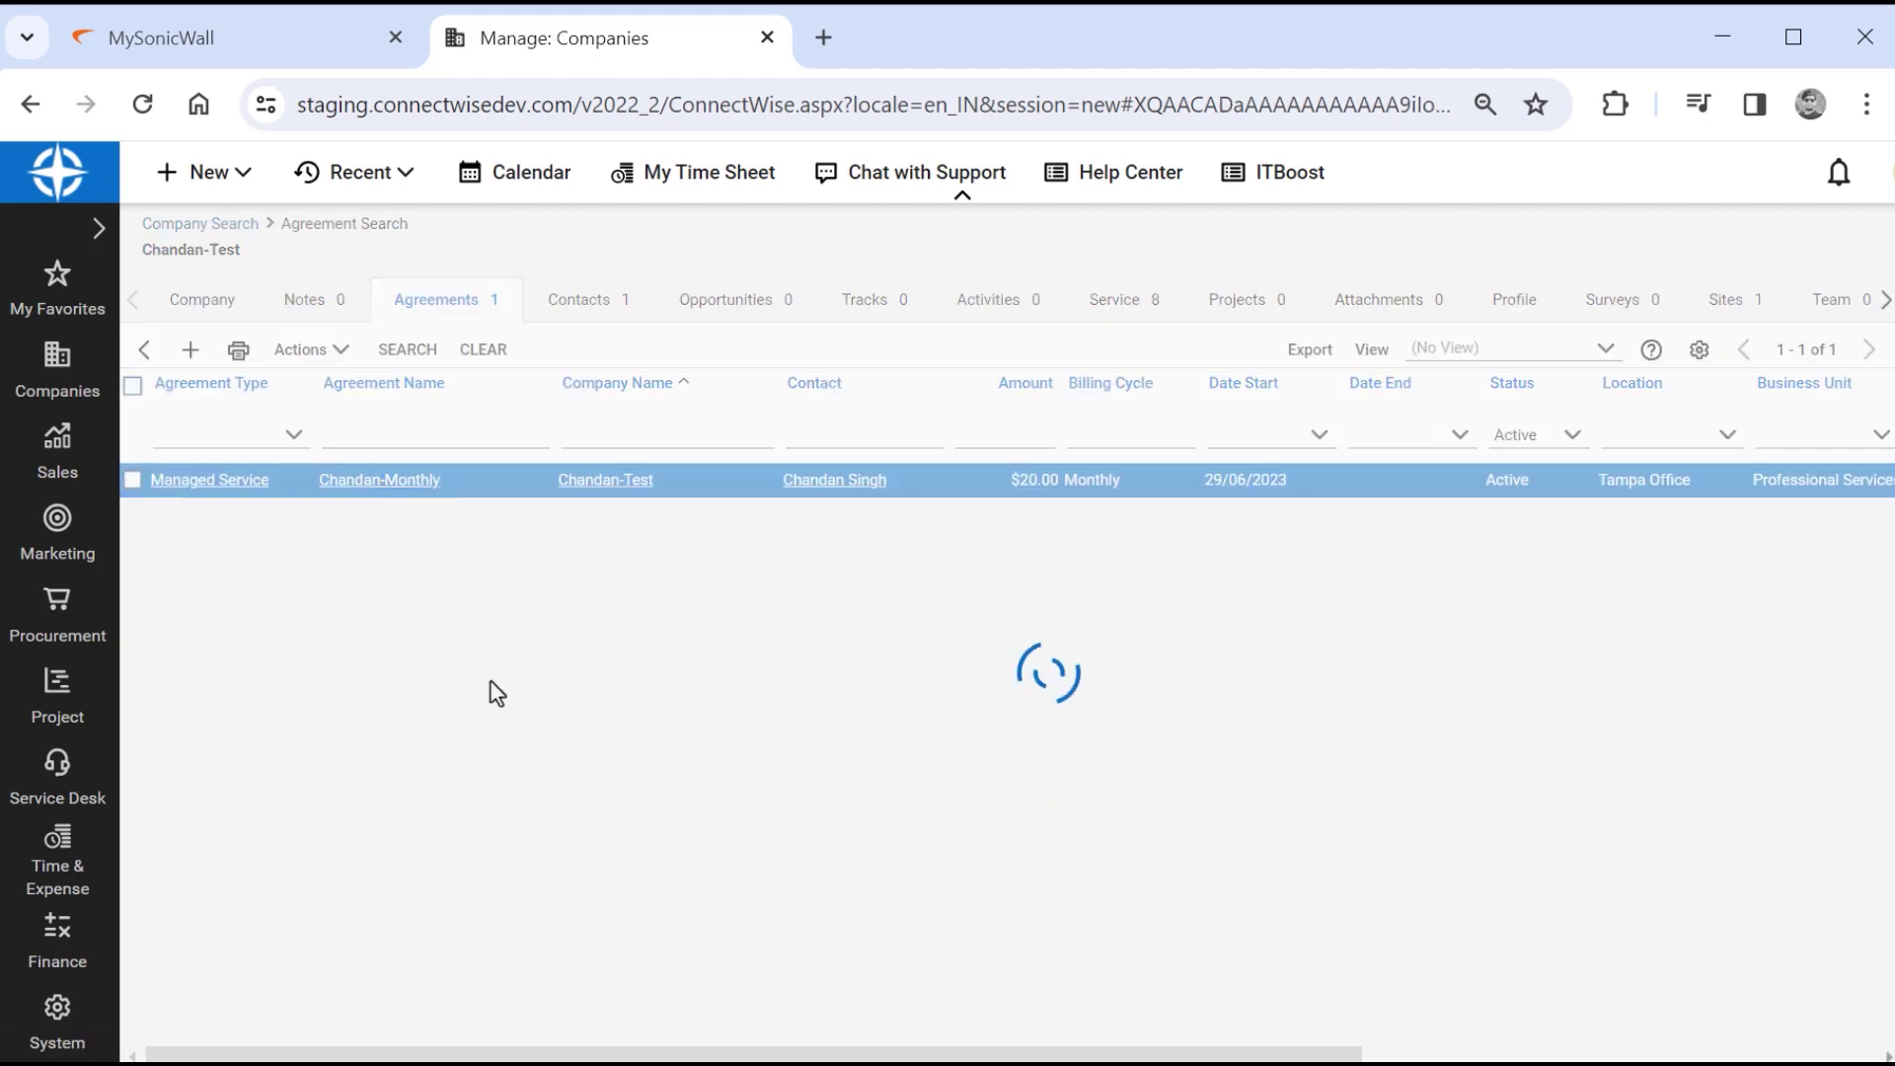
pyautogui.click(333, 309)
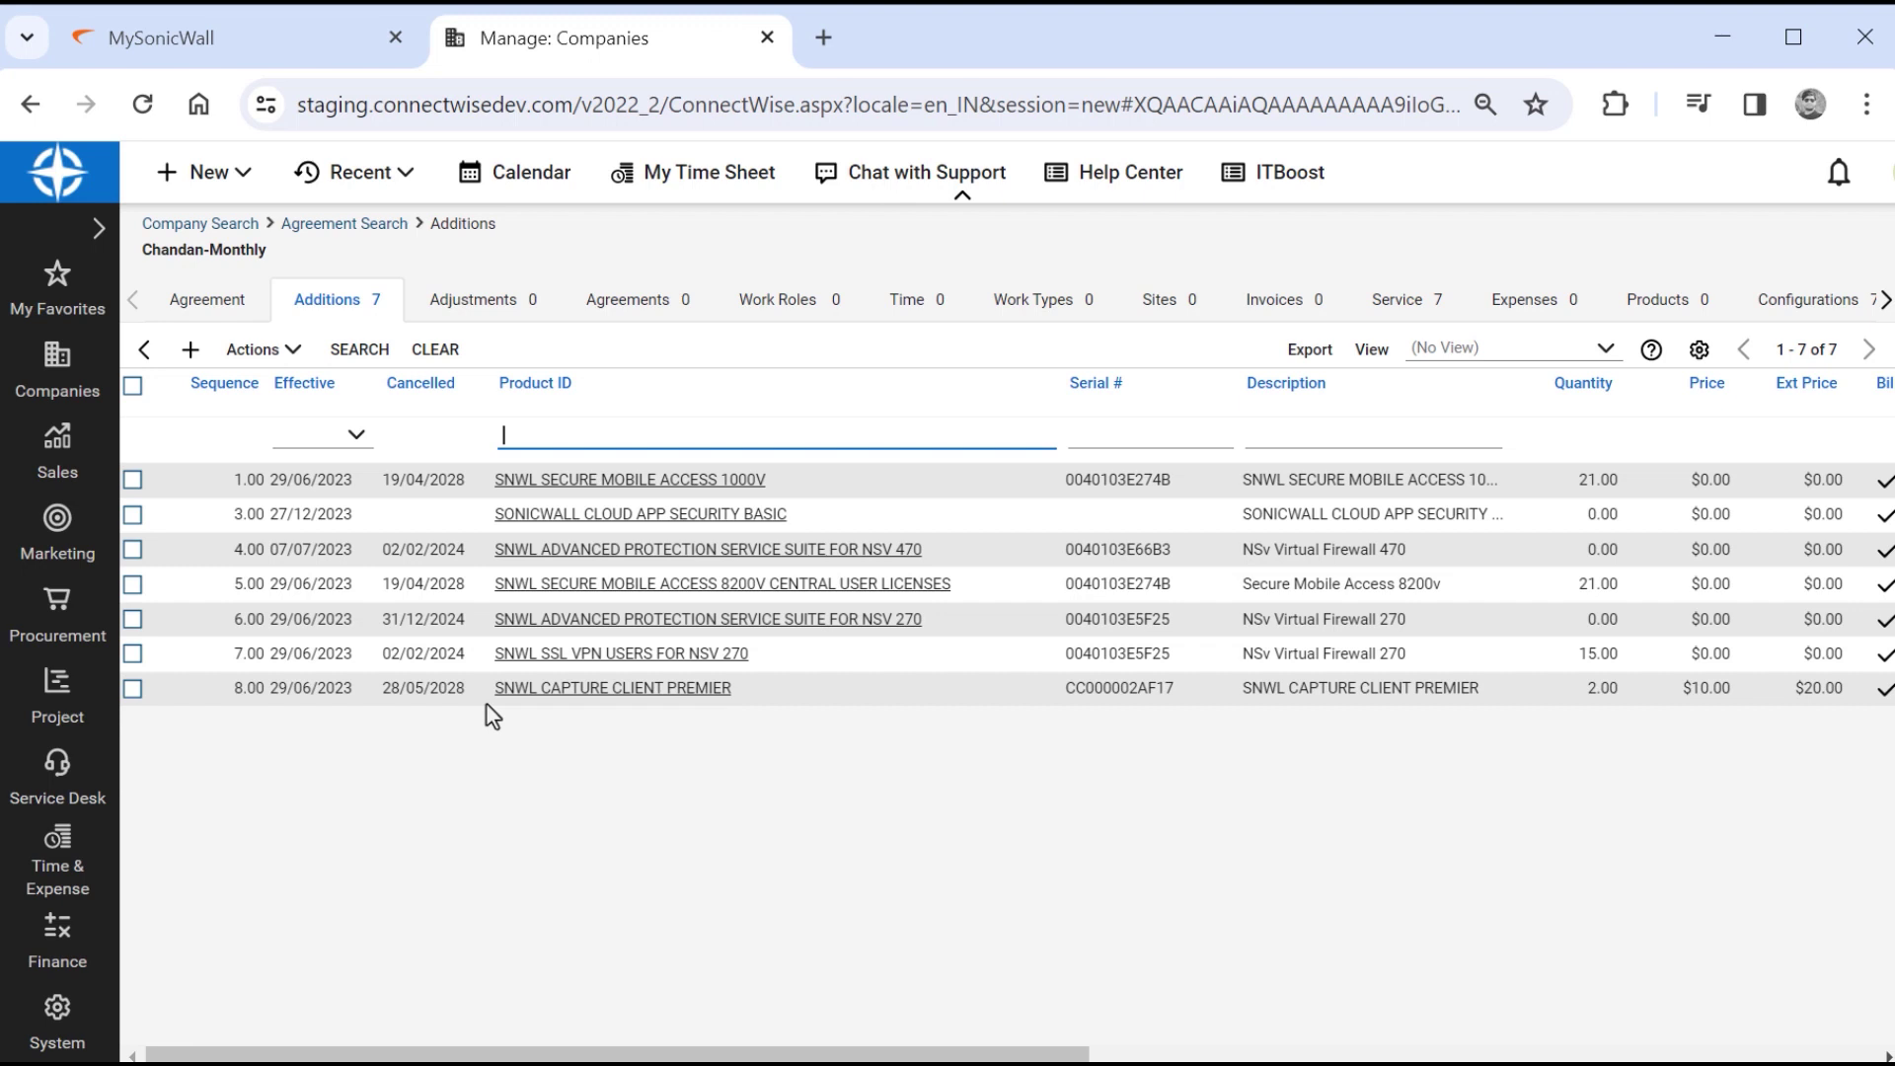
pyautogui.click(965, 659)
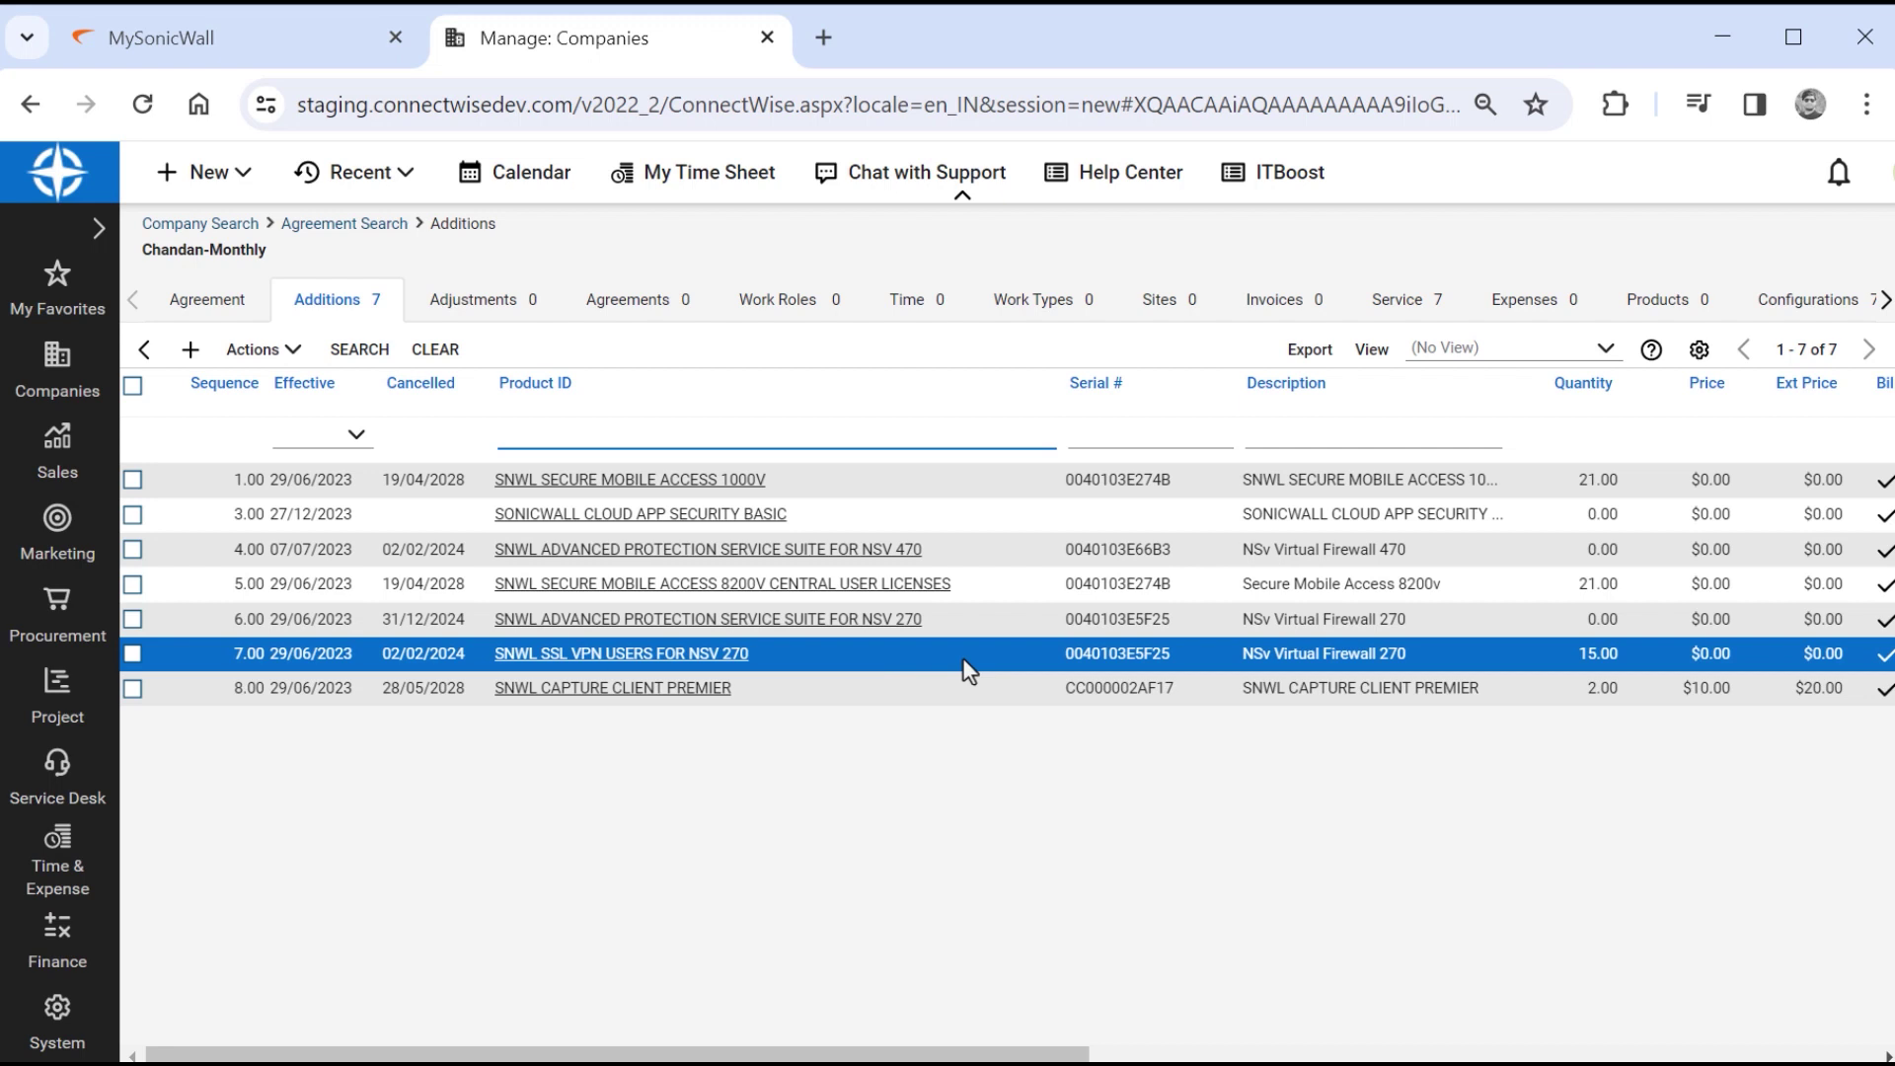
pyautogui.click(1627, 659)
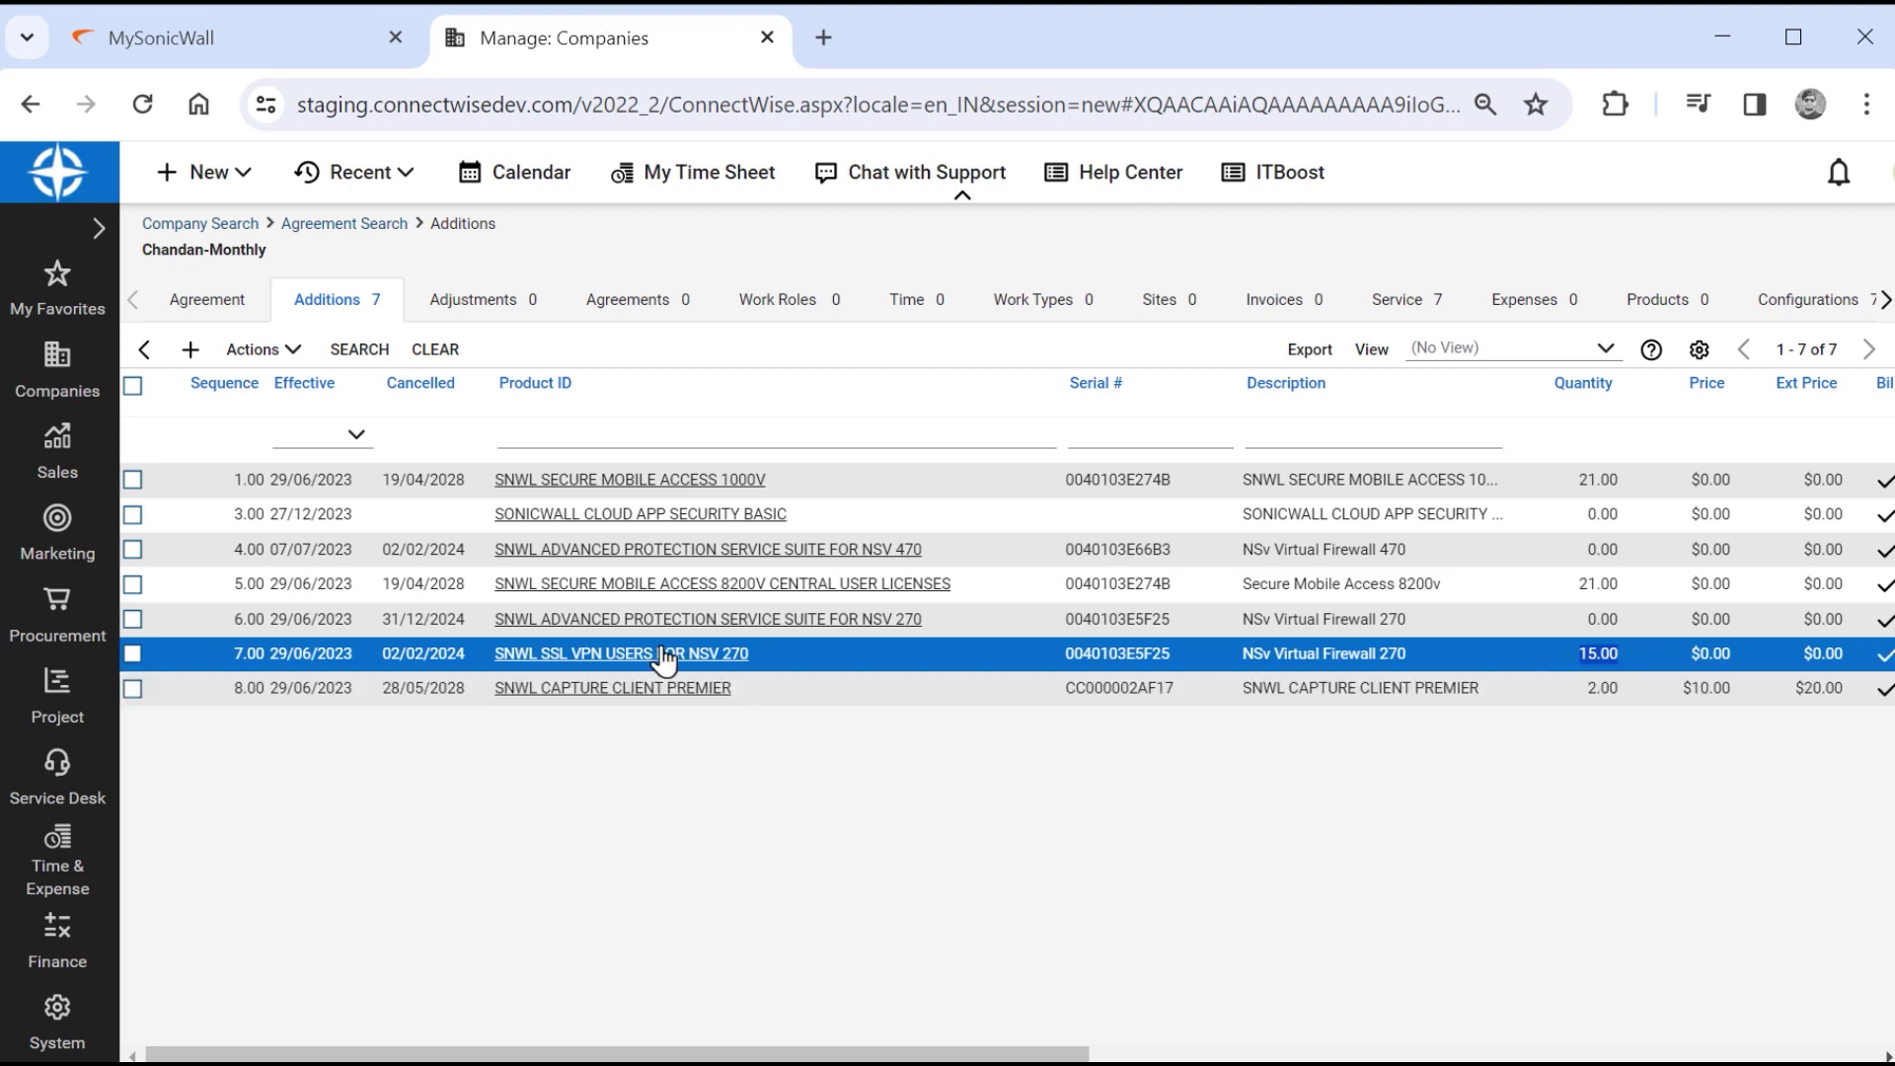
pyautogui.click(144, 352)
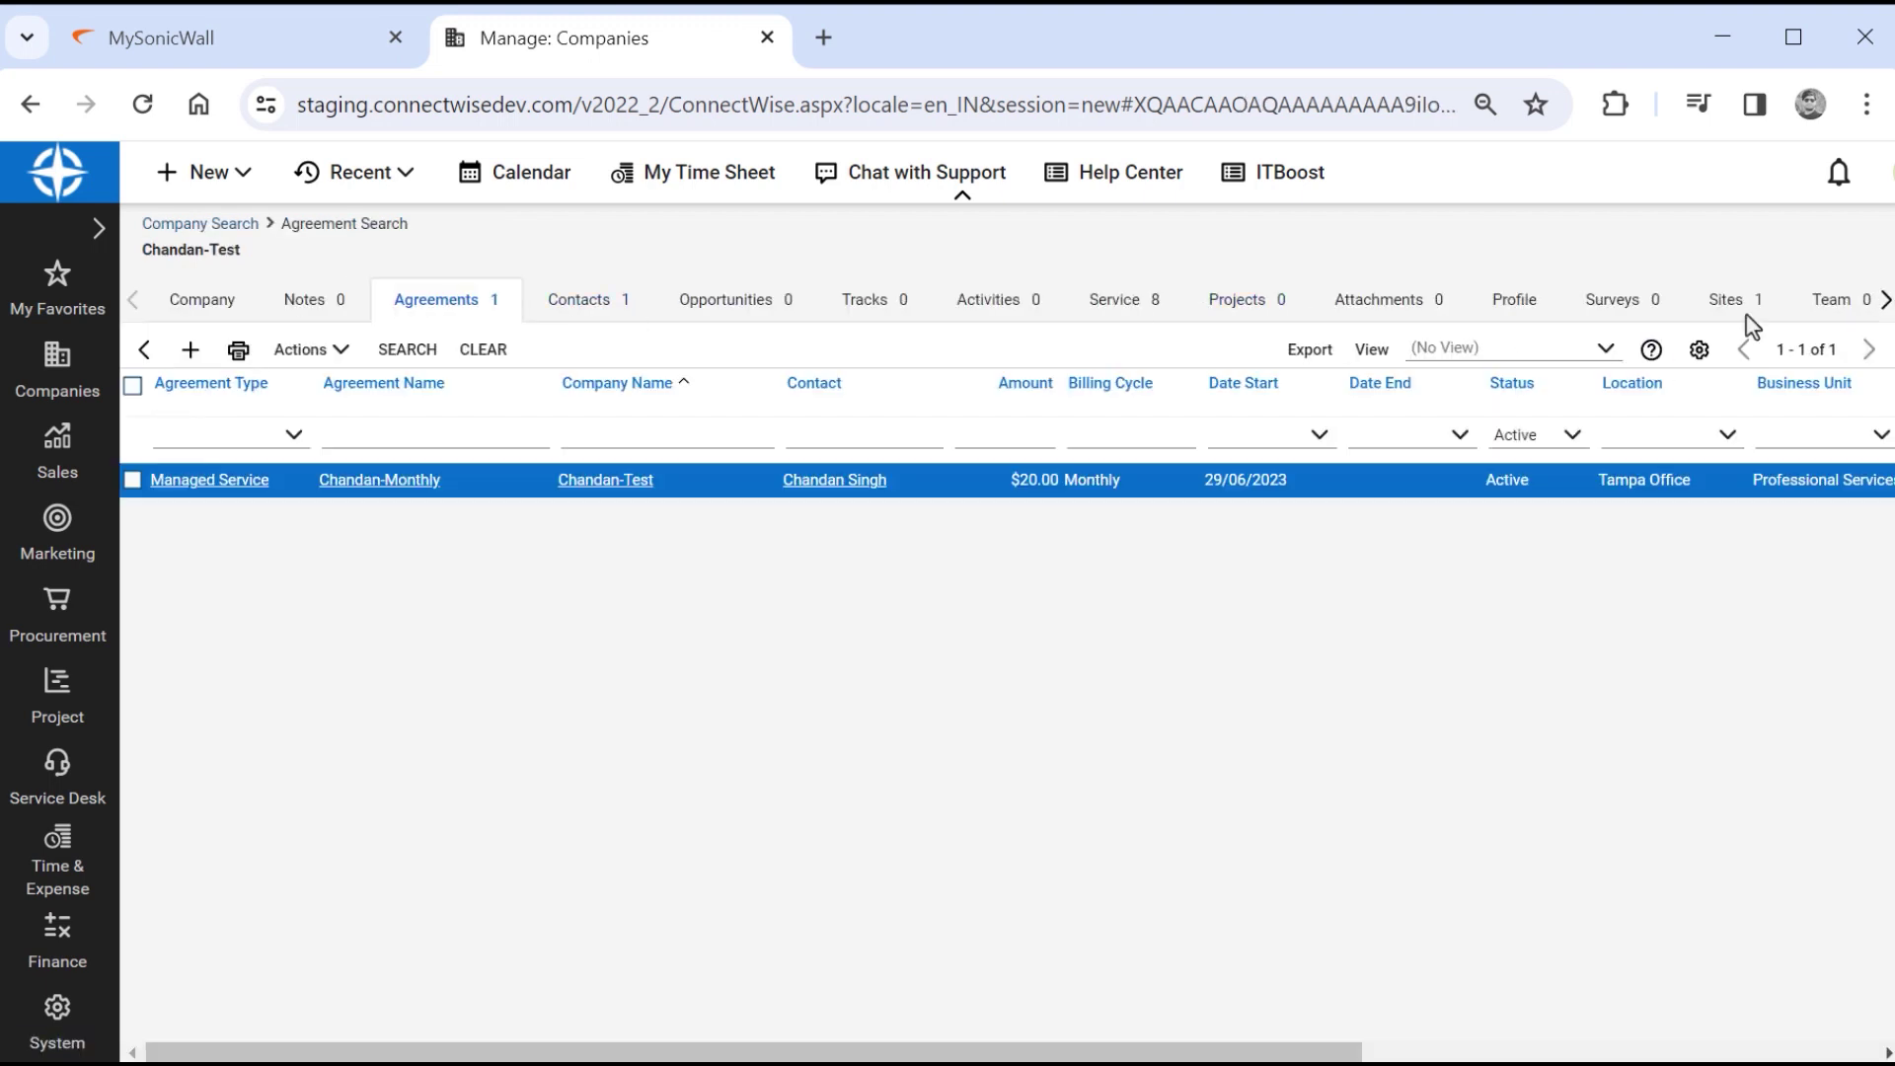
# Open Chandan-Test's NSV270-CSR configuration and inspect its SSLVPN licenses value.
pyautogui.click(1884, 299)
pyautogui.click(1796, 299)
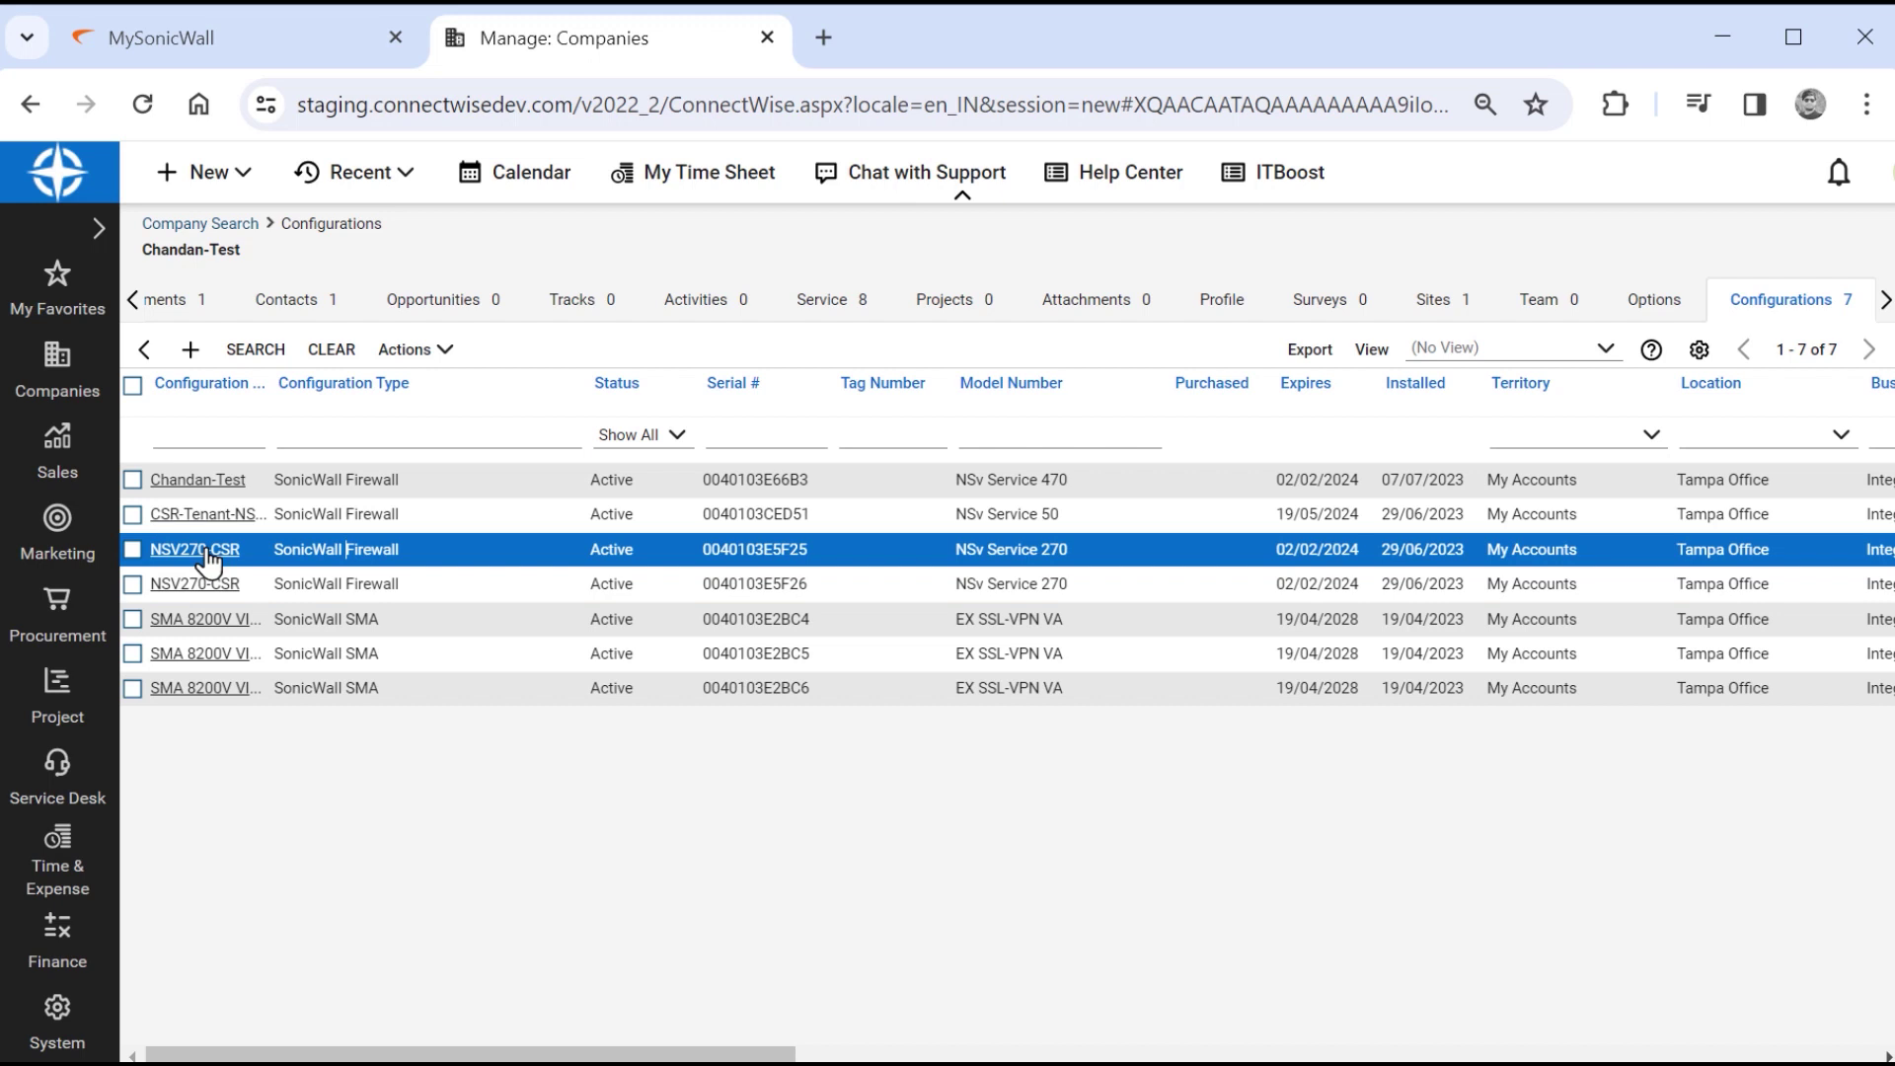
pyautogui.click(206, 551)
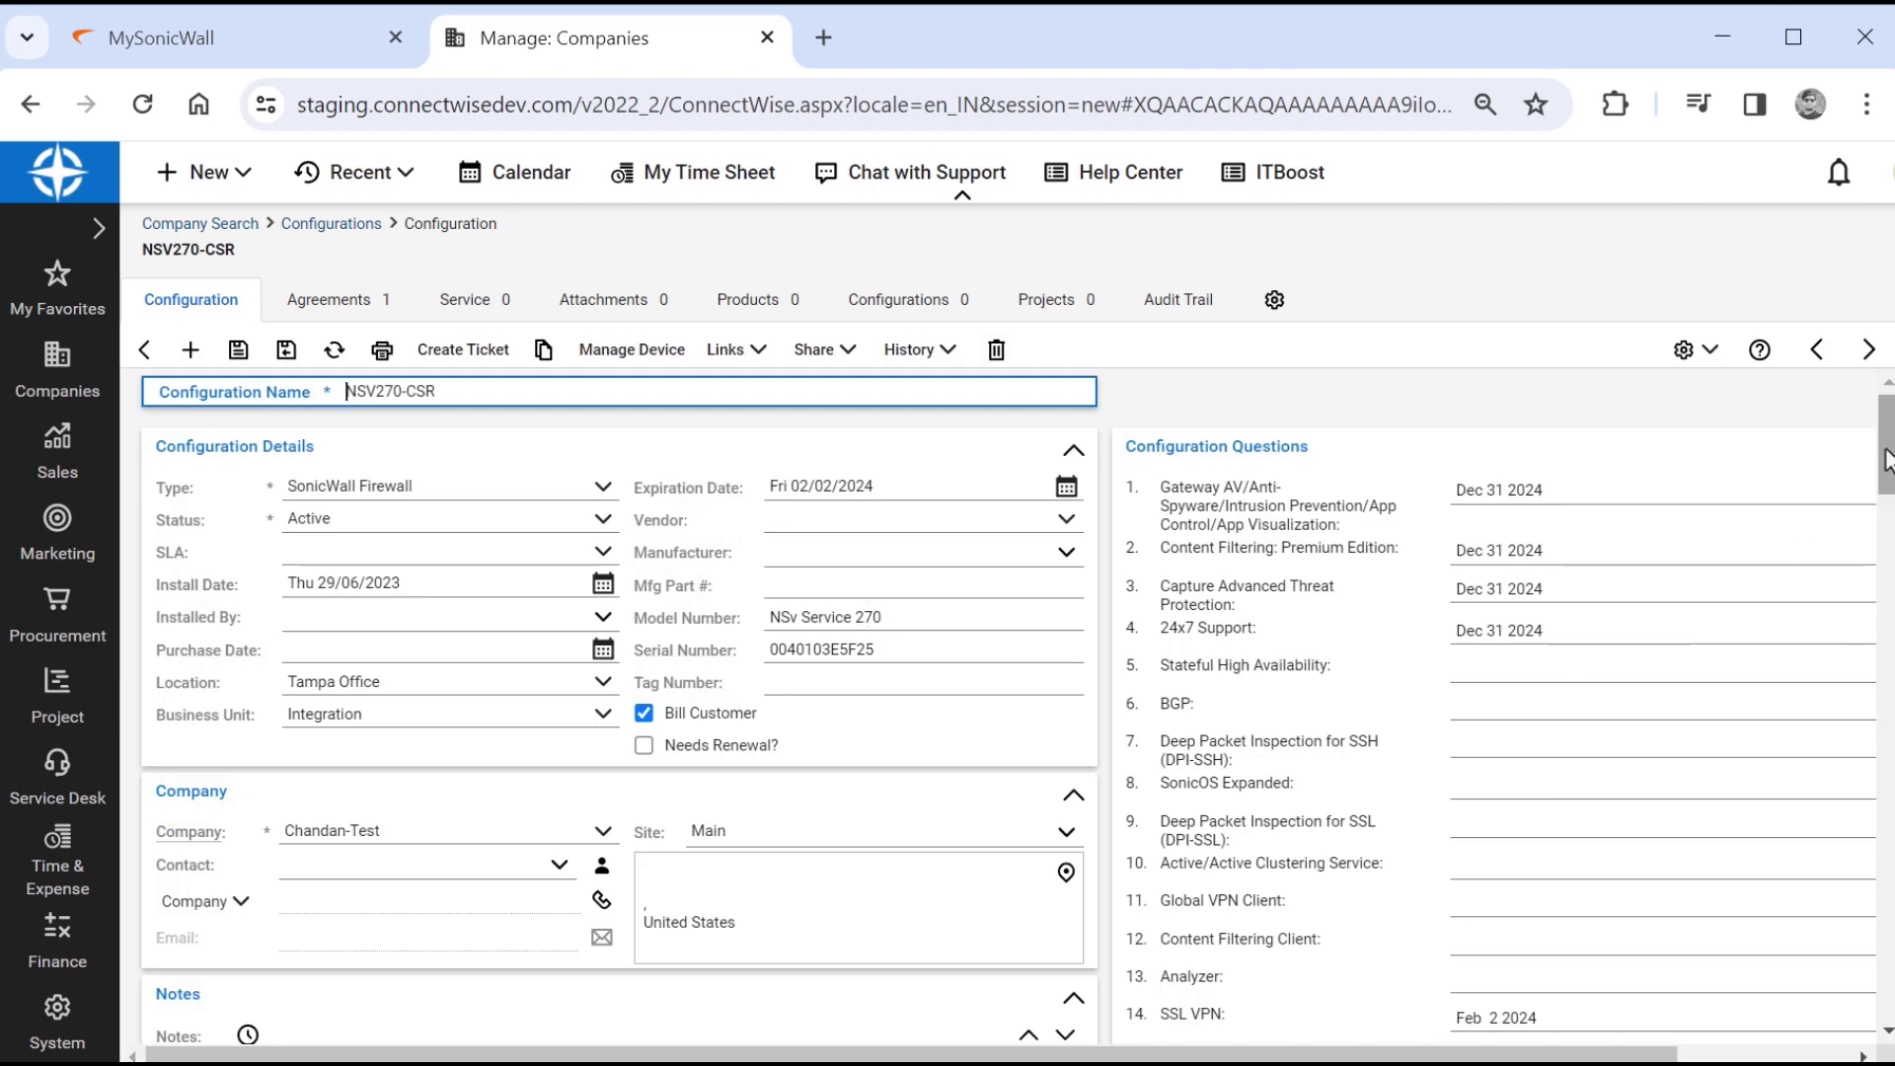
pyautogui.scroll(-20, 1606, 643)
pyautogui.doubleClick(1480, 595)
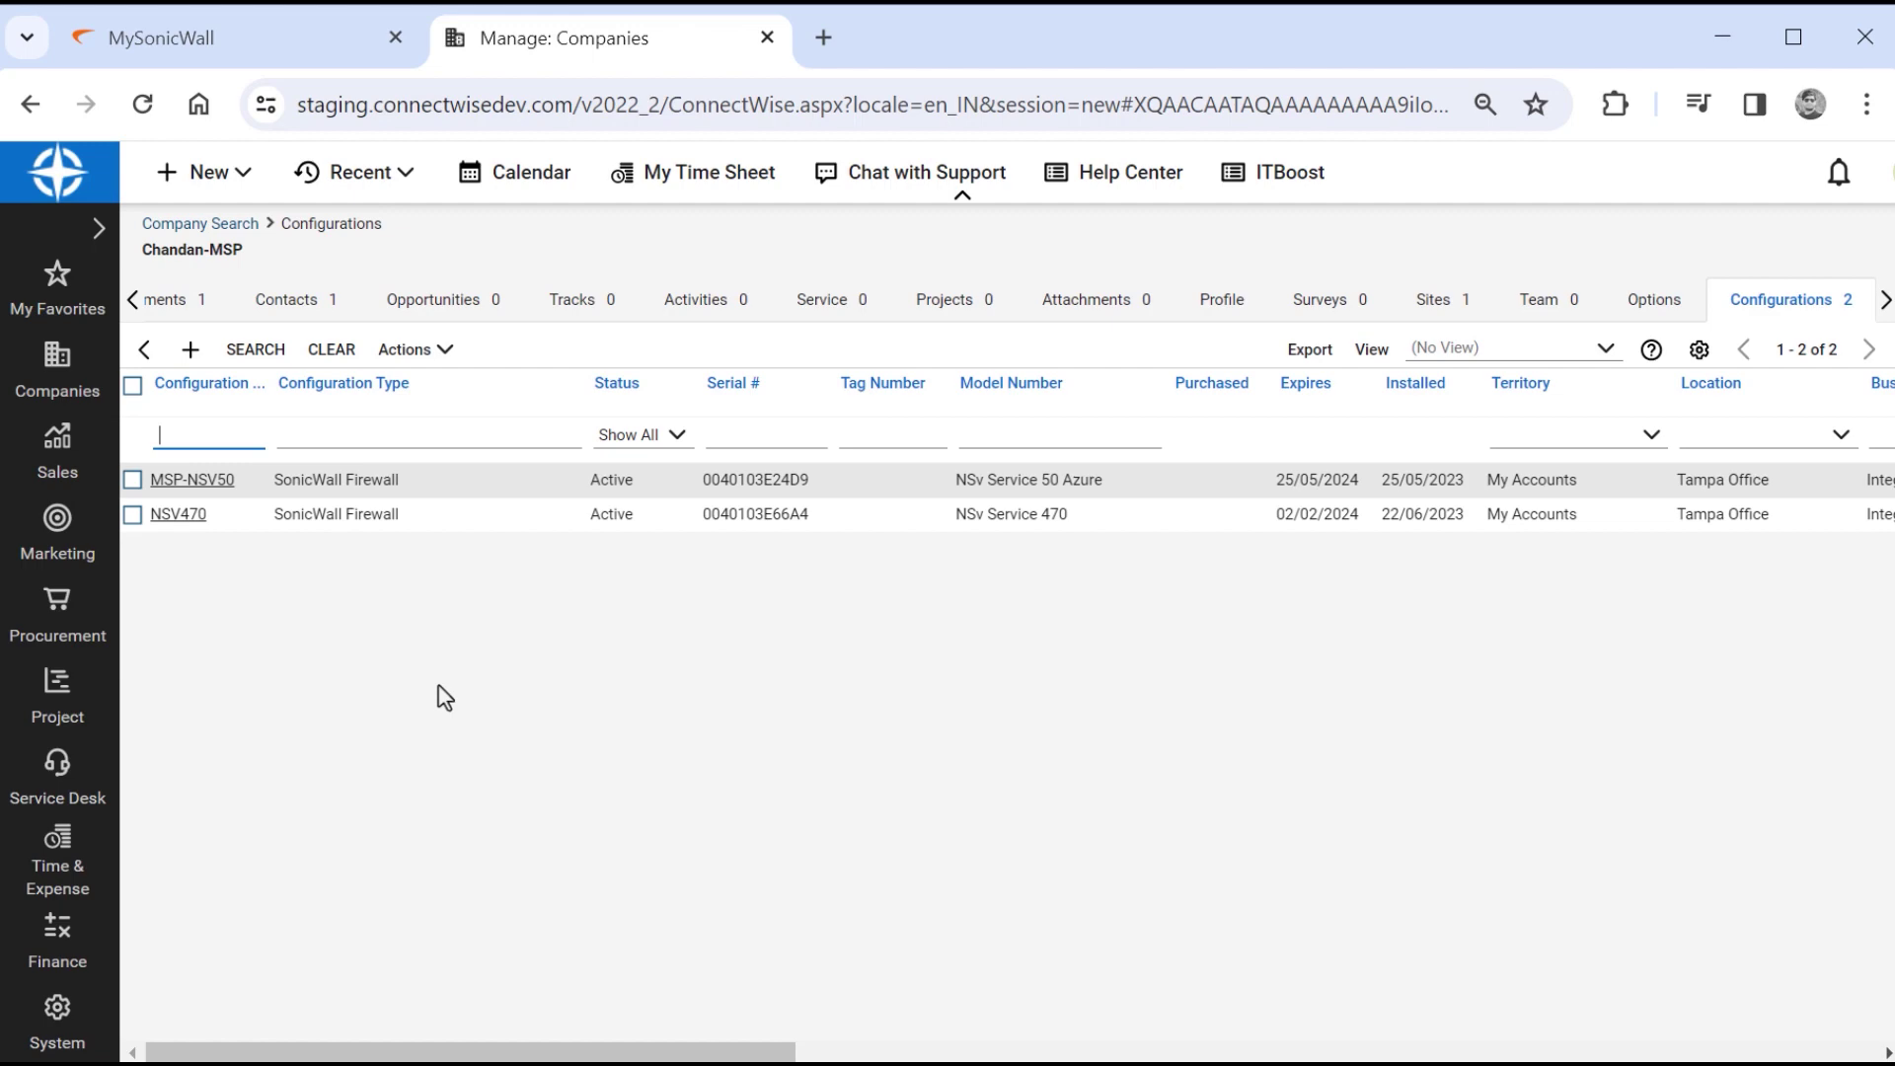
# Review Chandan-MSP's NSV470 configuration, then go back to the 'chandan' company search results.
pyautogui.click(193, 517)
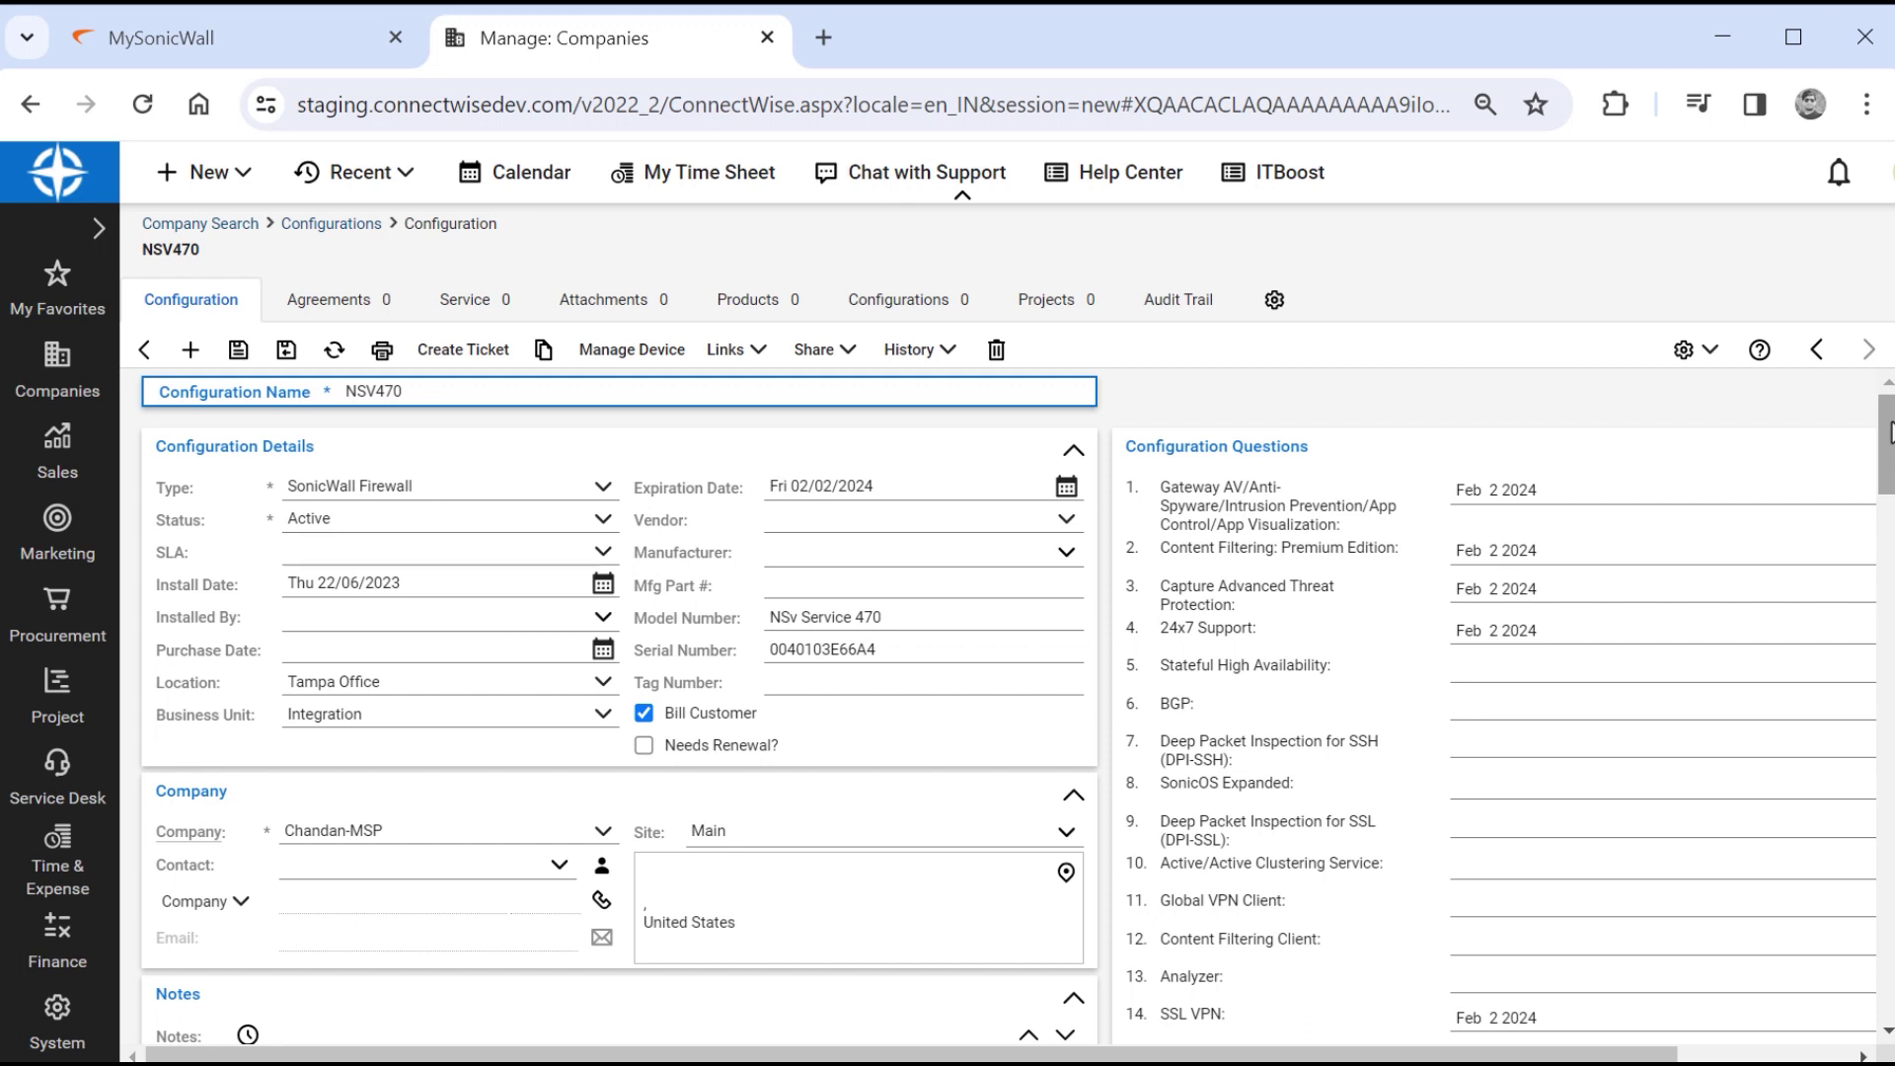
pyautogui.click(144, 350)
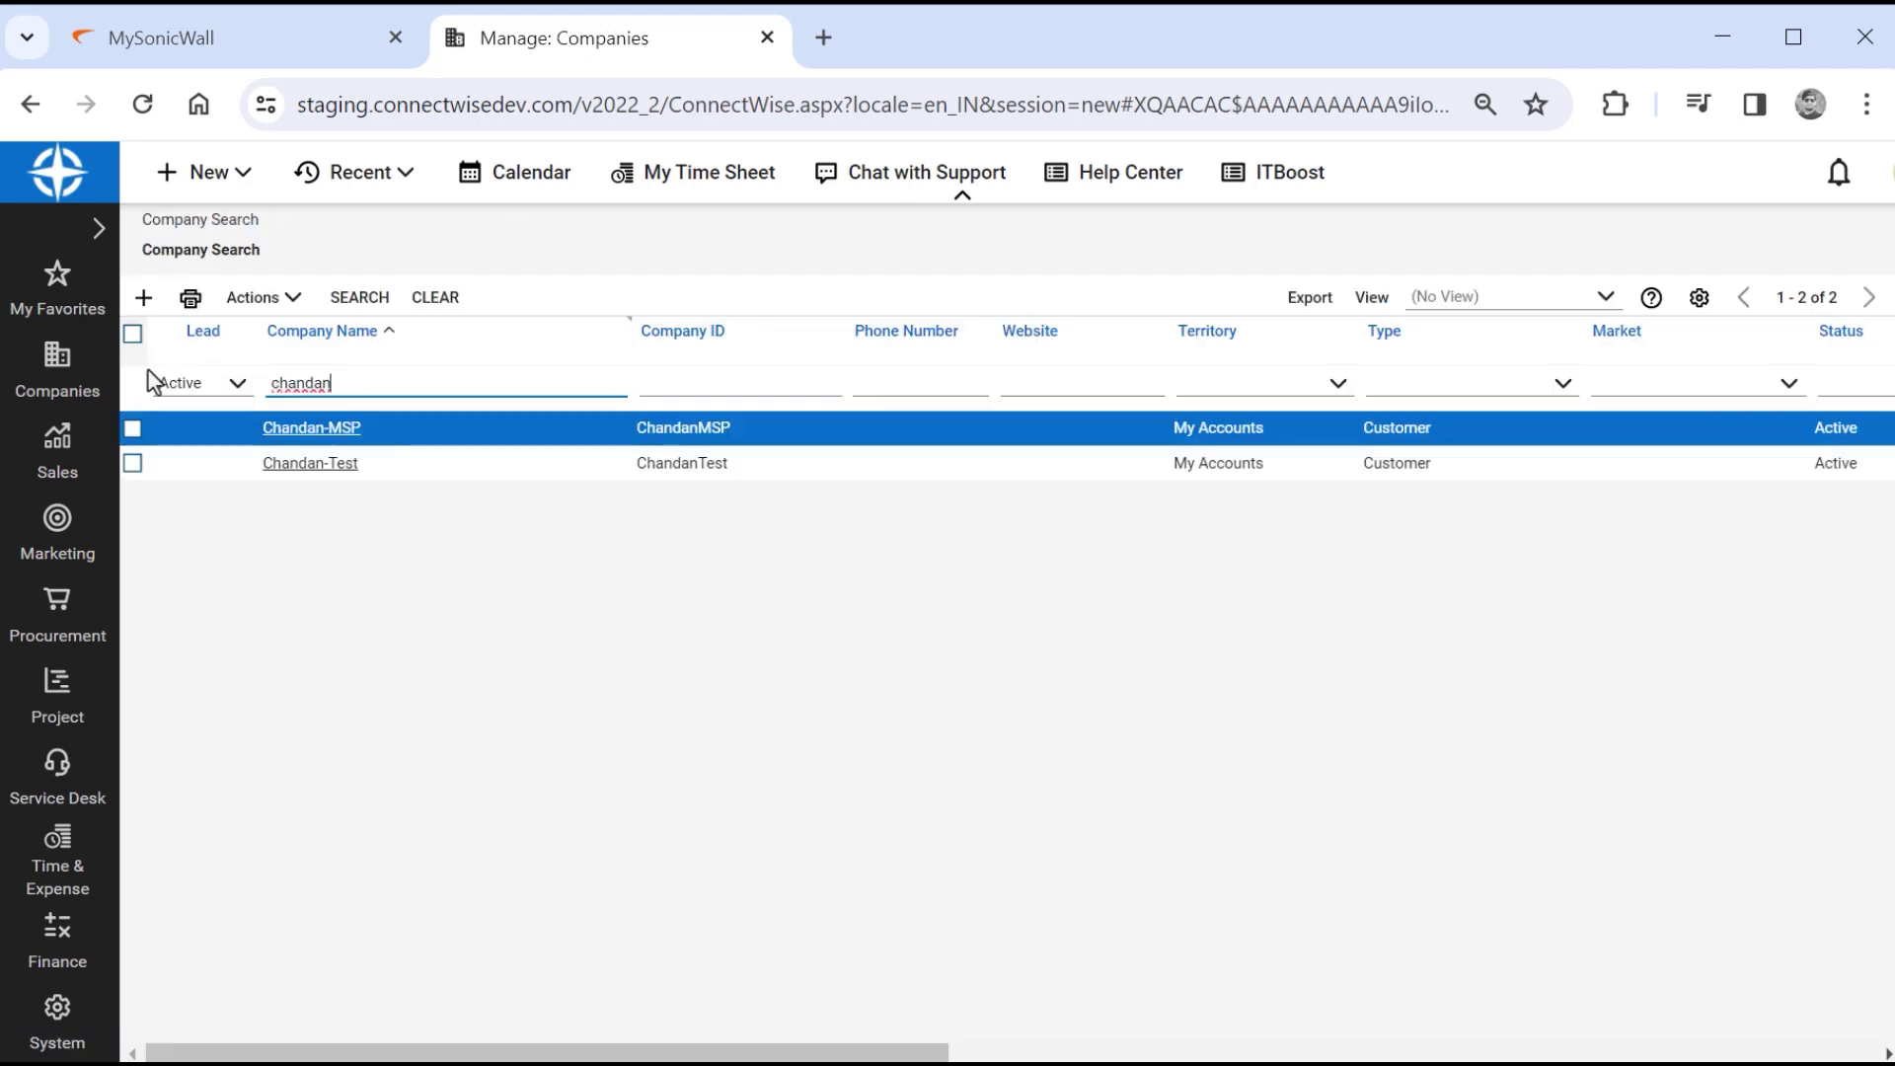
# Open Chandan-Test's service ticket #163851 for the Capture Client Infostealer alert and review it.
pyautogui.click(304, 464)
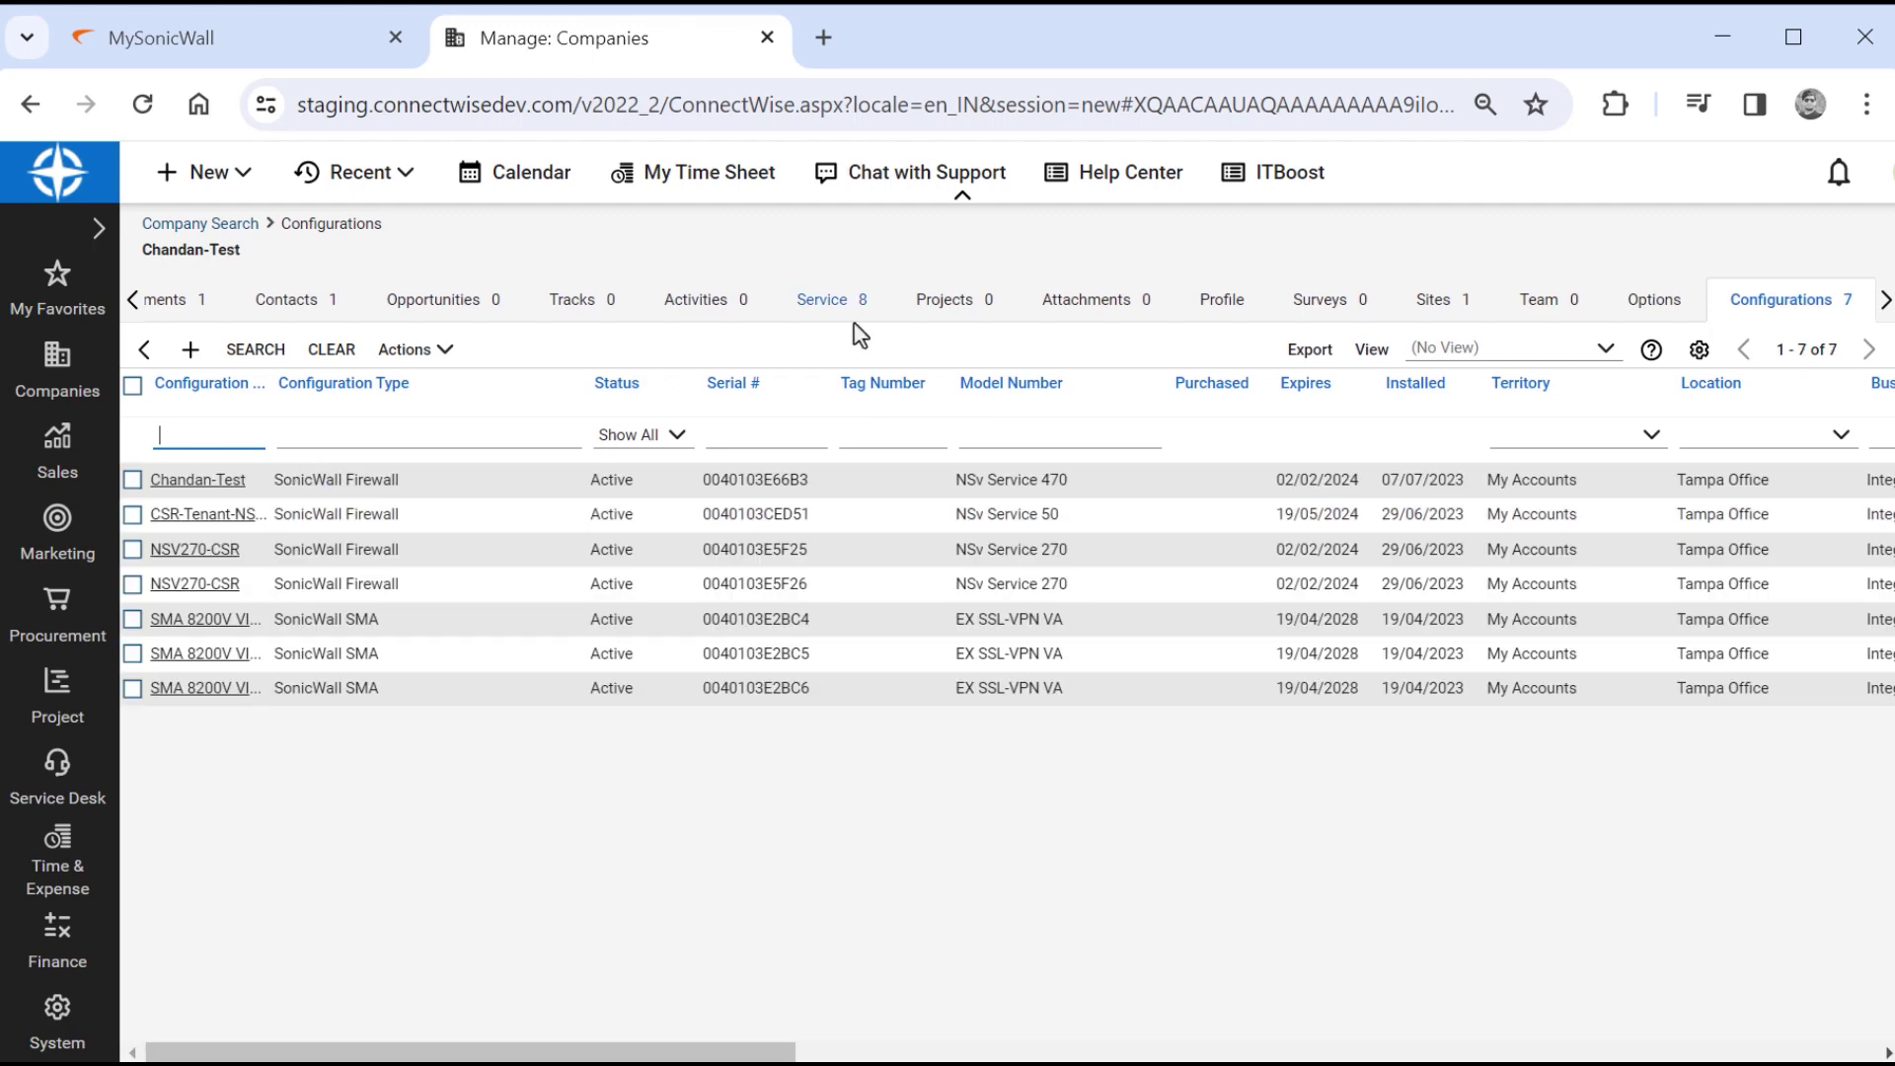
pyautogui.click(843, 317)
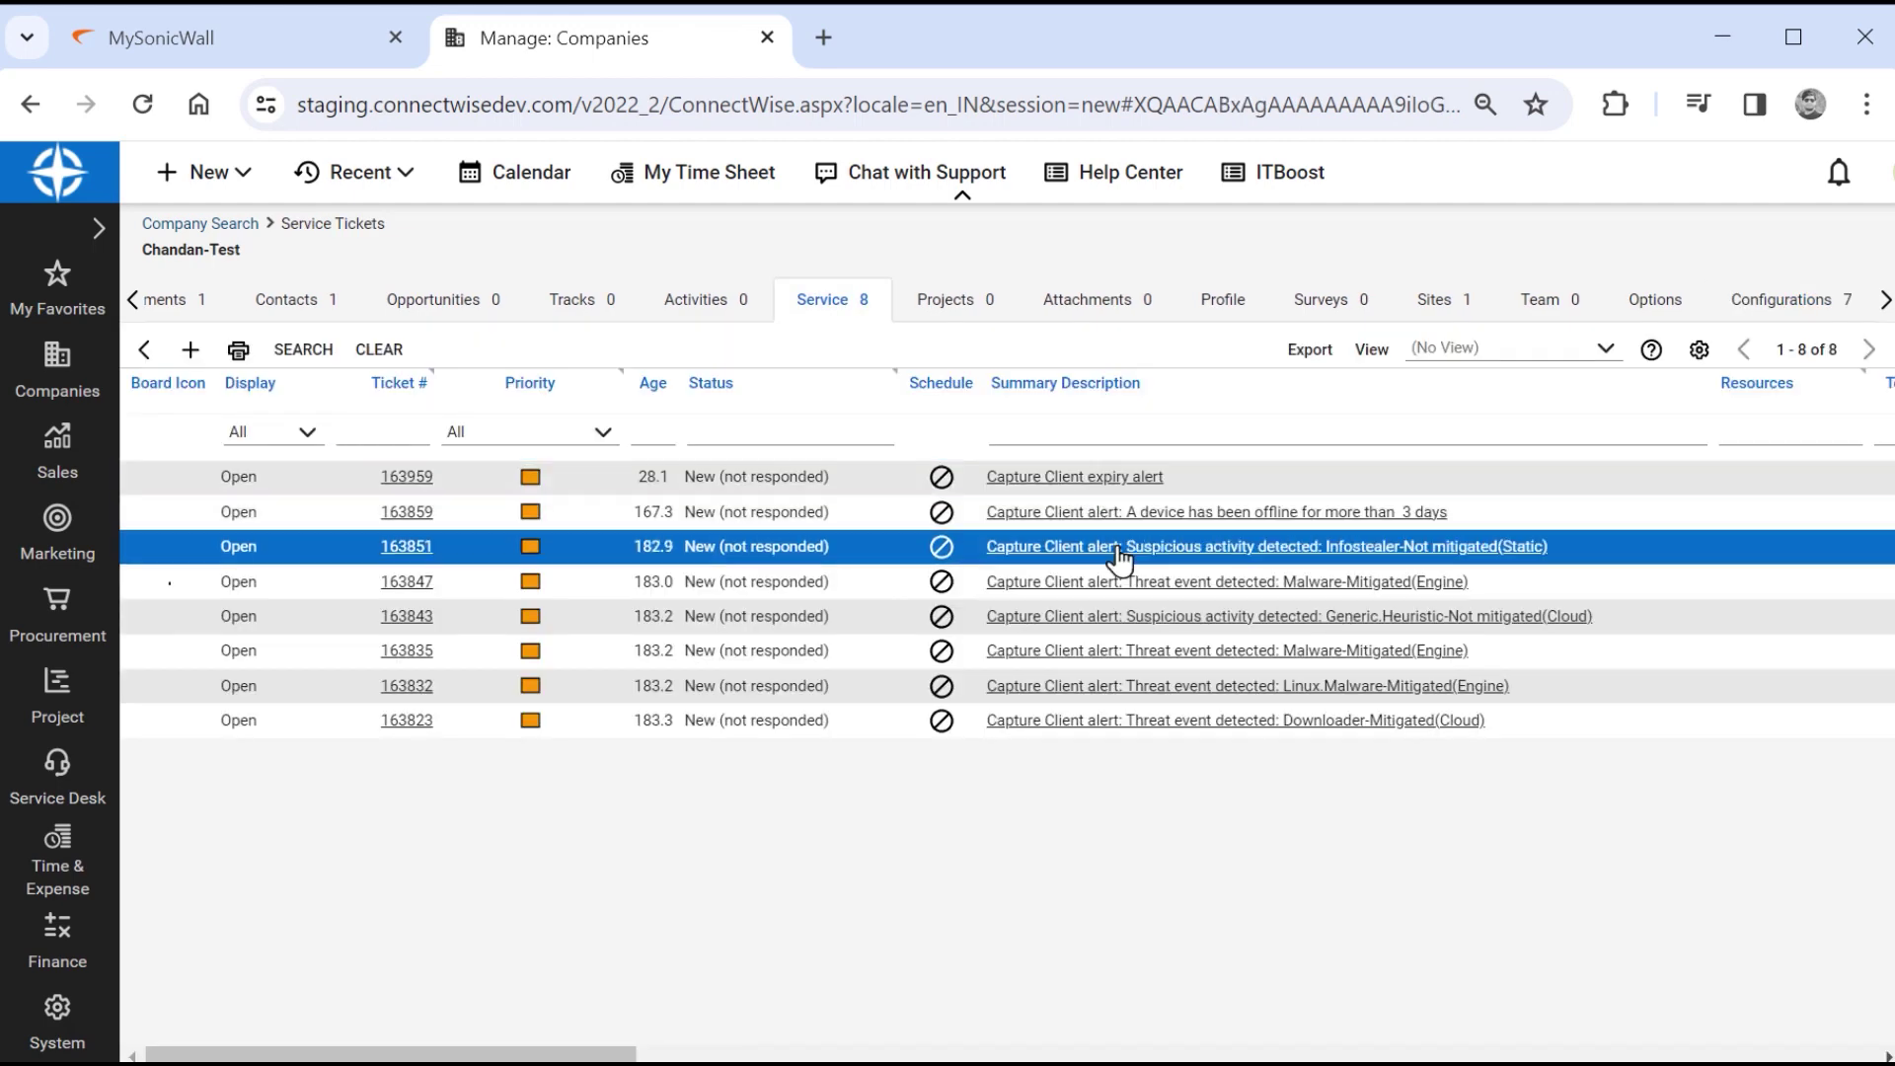
pyautogui.click(1119, 560)
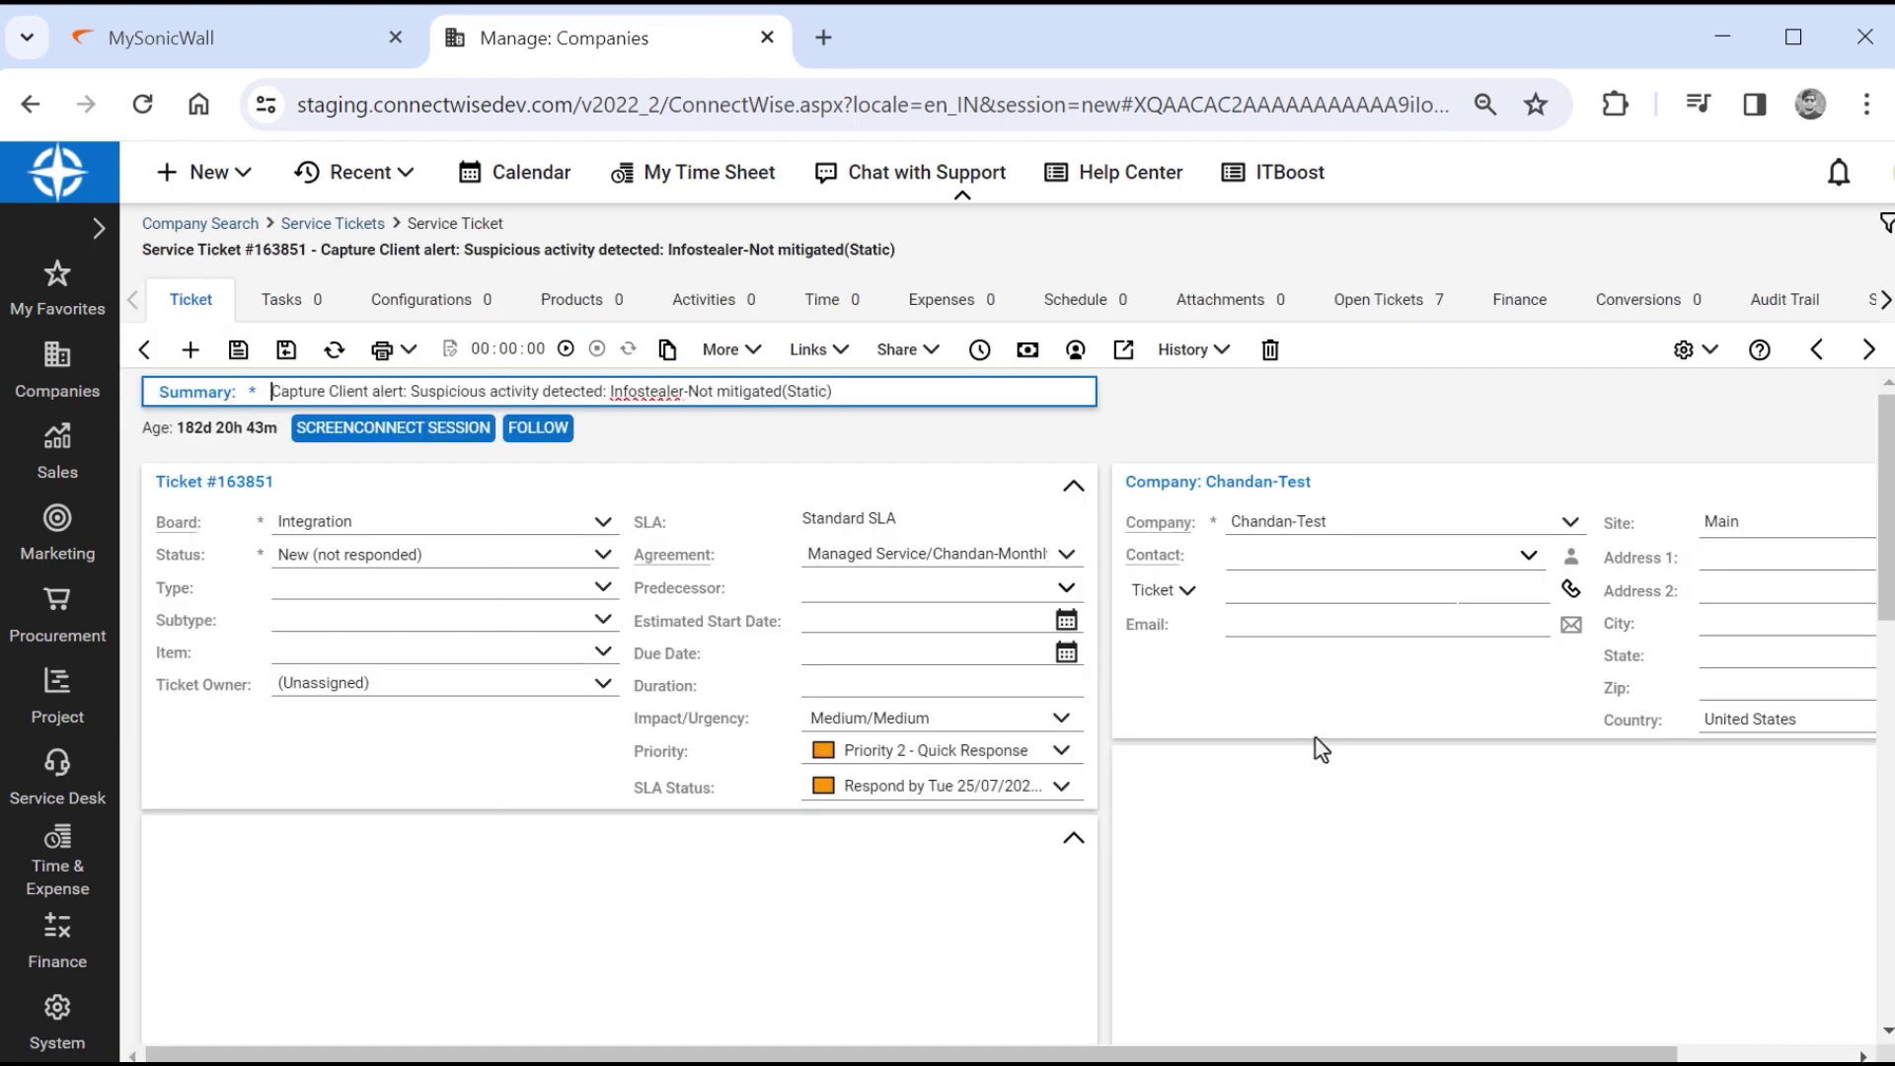
pyautogui.scroll(-10, 1321, 750)
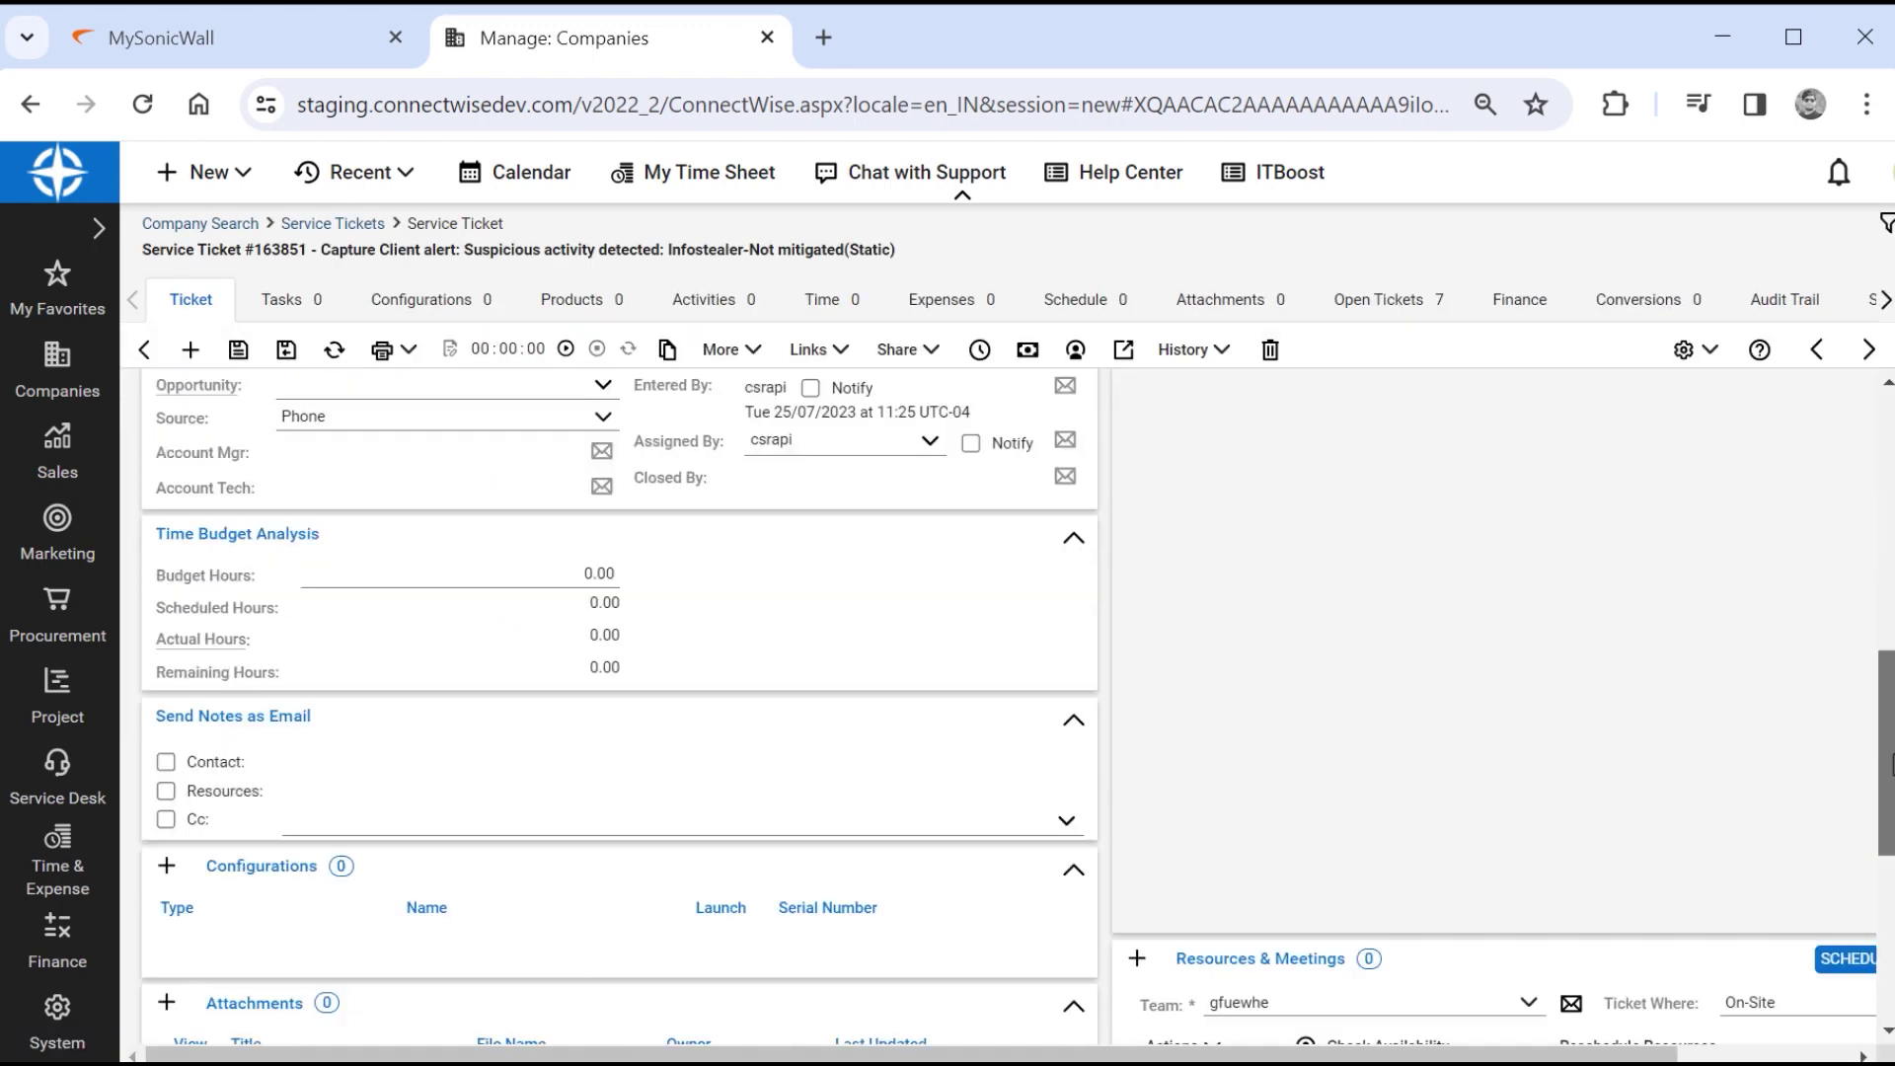
pyautogui.scroll(10, 1320, 750)
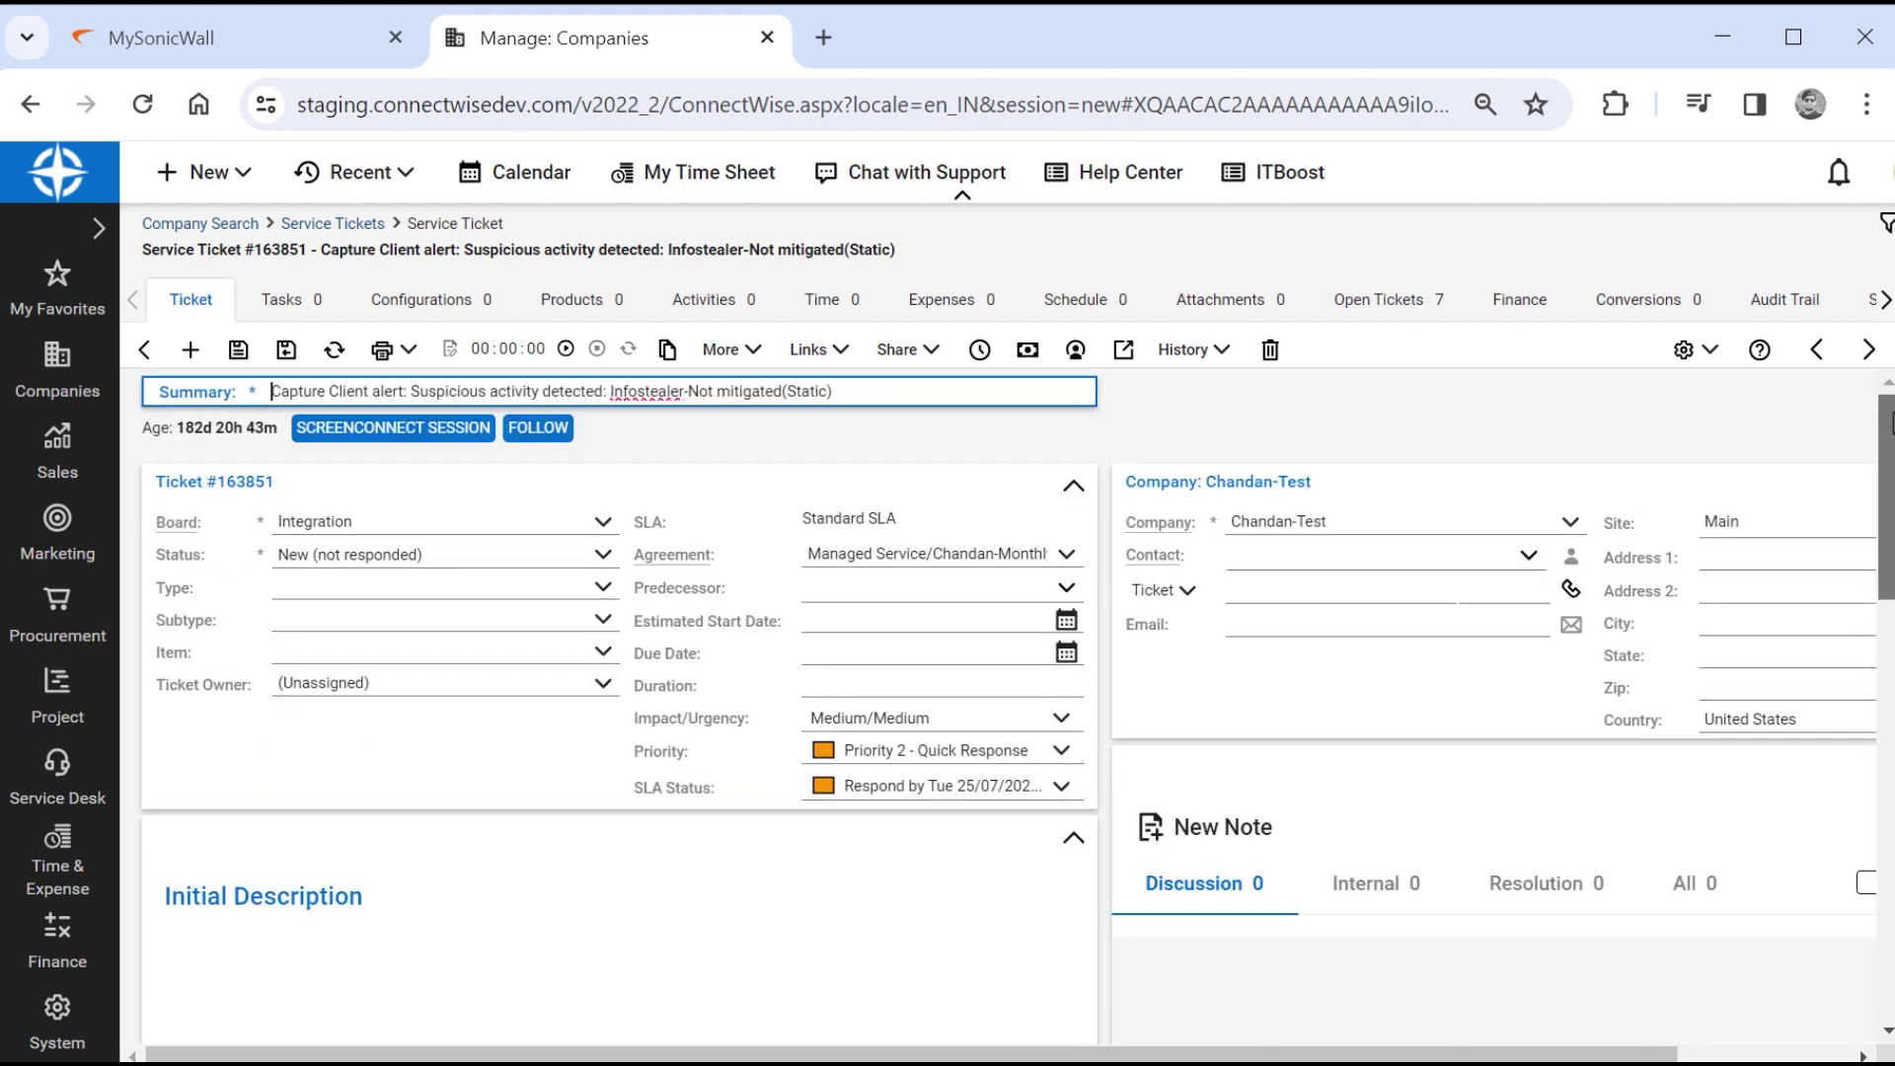